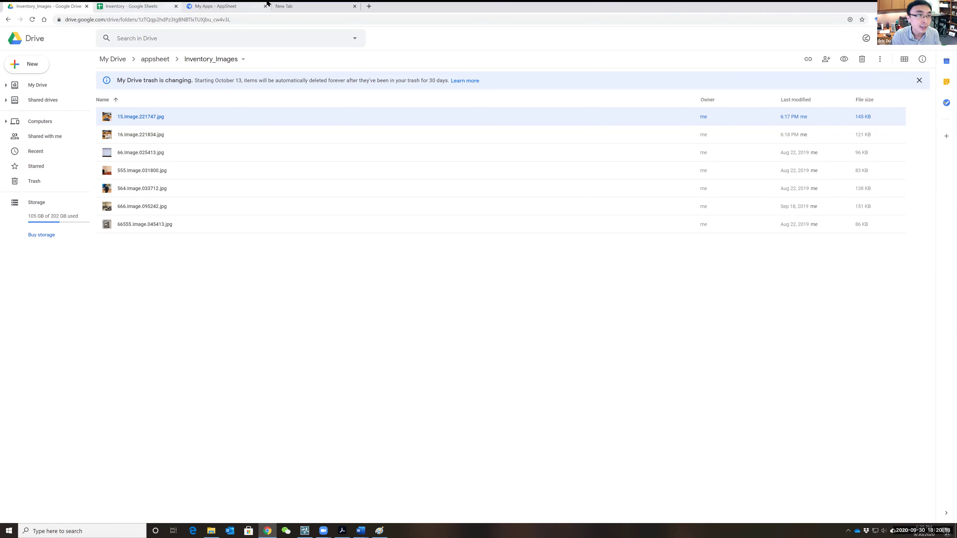
# - Switch to the empty new browser tab
pyautogui.click(306, 6)
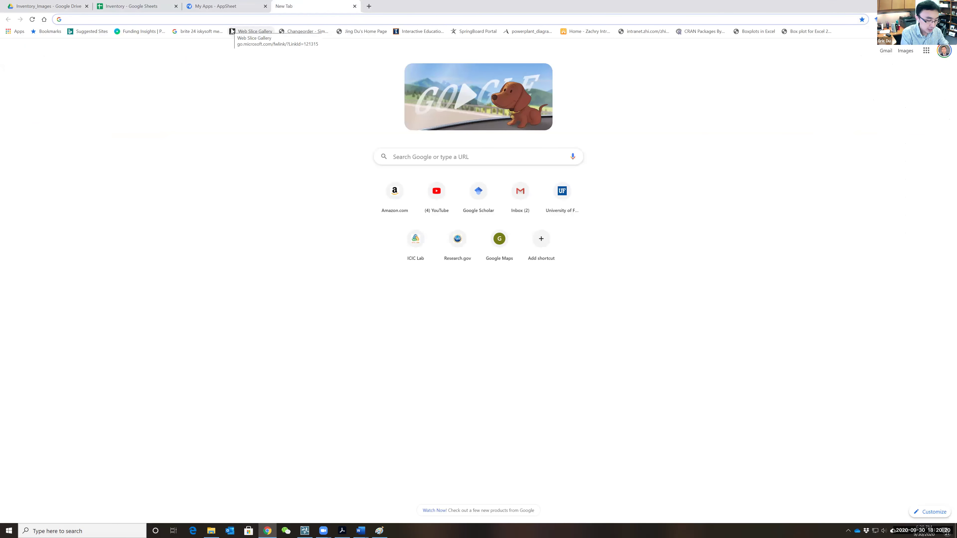
# - Search for appsheet, open the AppSheet site, dismiss the sign-up prompt and close the extra My Apps tab
pyautogui.write('appsh')
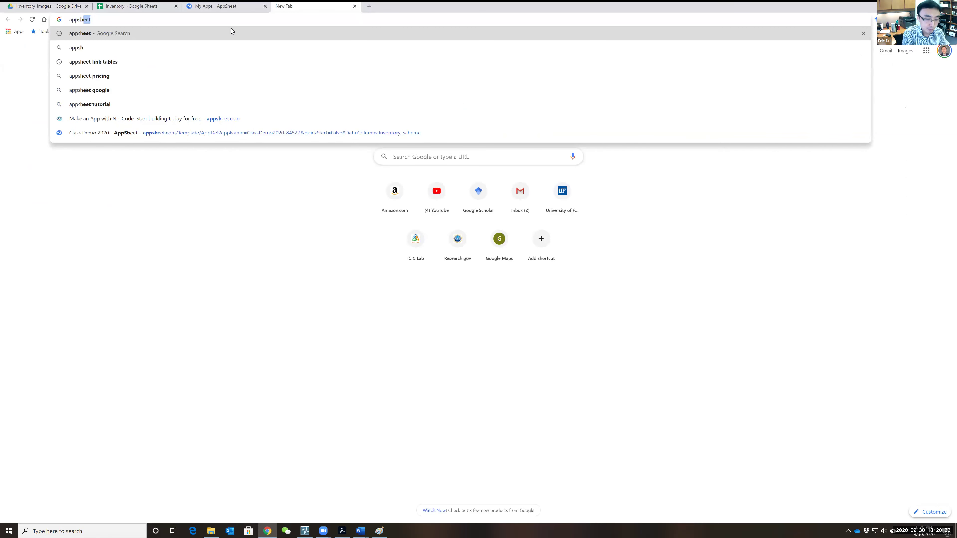
pyautogui.press('Return')
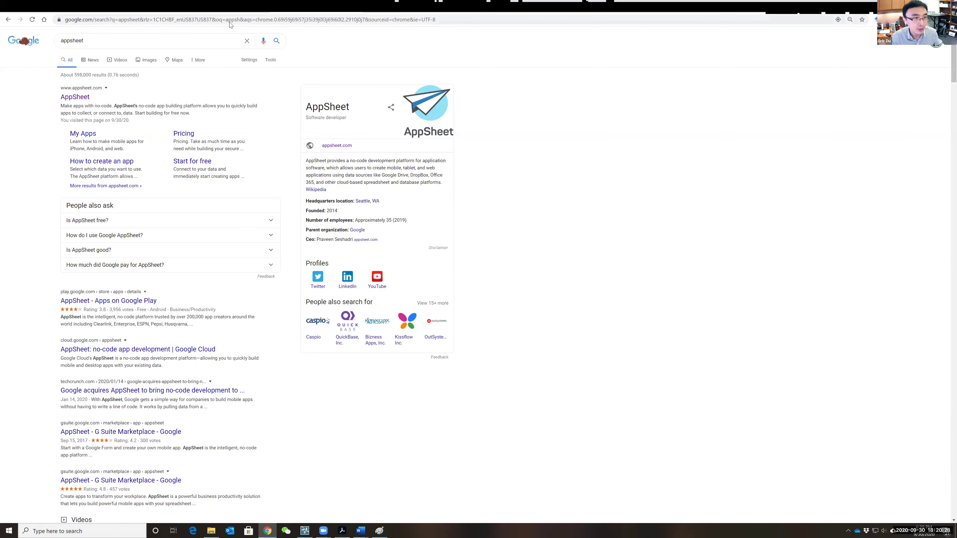
pyautogui.click(71, 98)
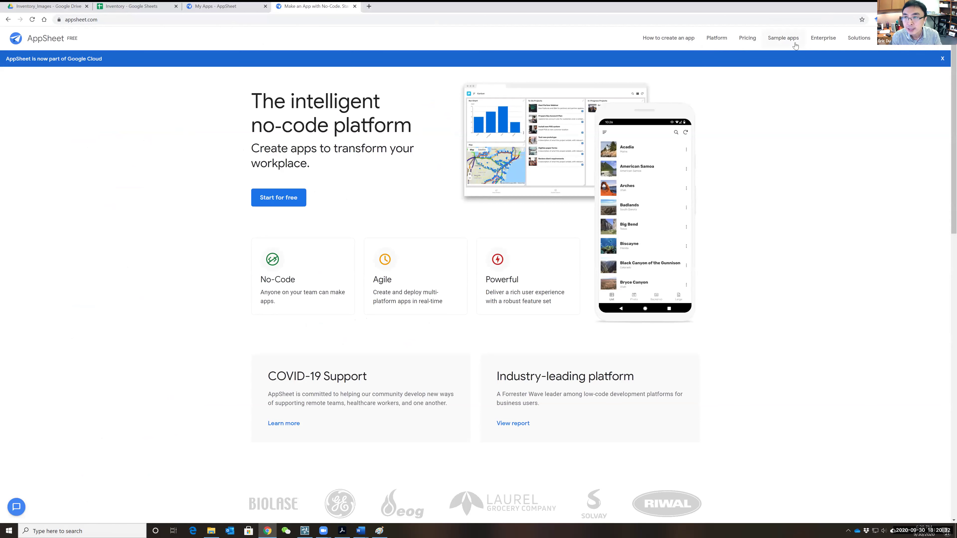
pyautogui.click(922, 43)
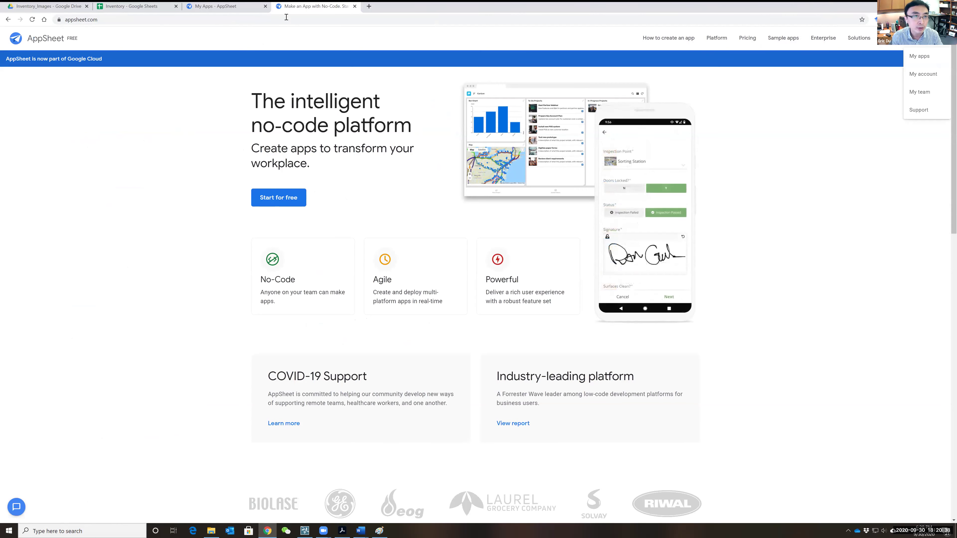
pyautogui.moveTo(379, 43)
pyautogui.click(573, 108)
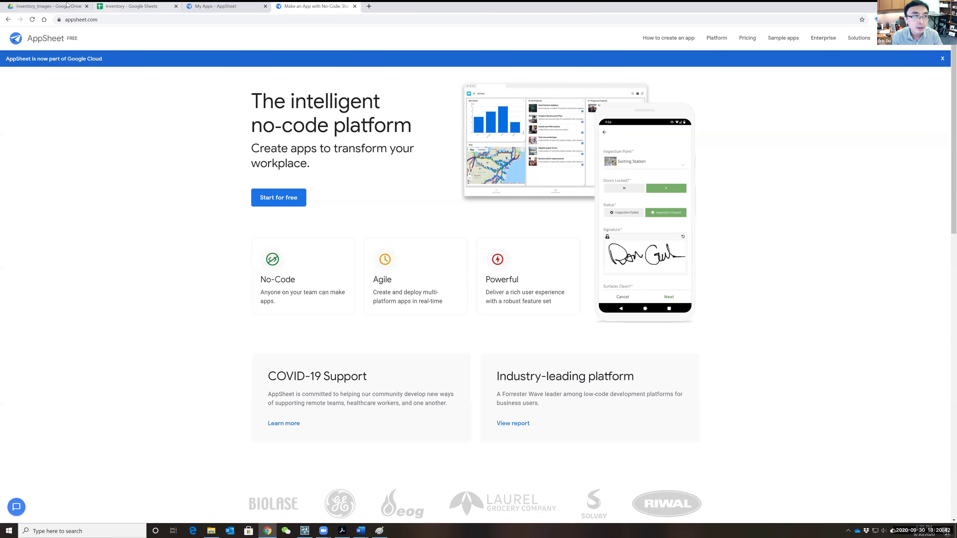
pyautogui.click(67, 5)
pyautogui.click(225, 7)
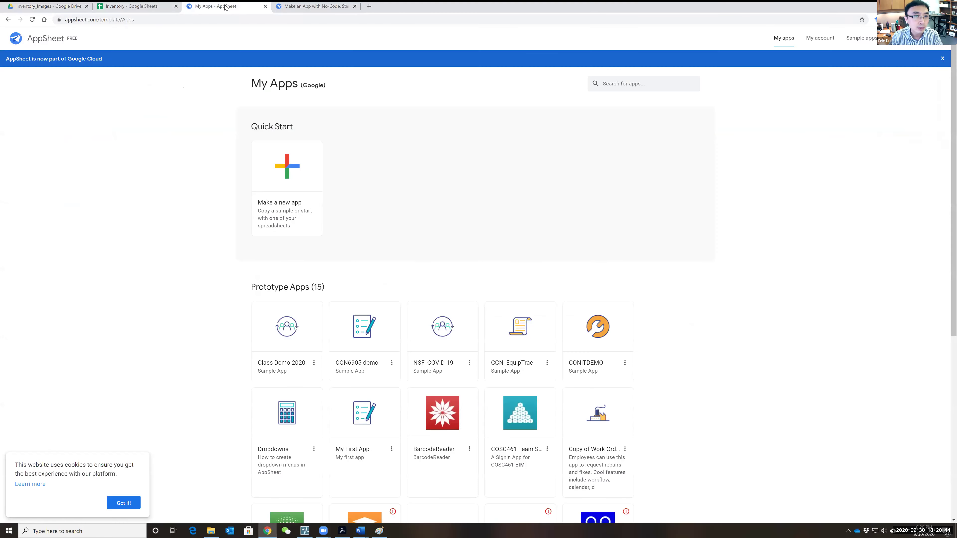
pyautogui.click(265, 7)
# - In a fresh tab, search appsheet, open AppSheet and go to My apps from the account menu
pyautogui.hotkey('ctrl', 't')
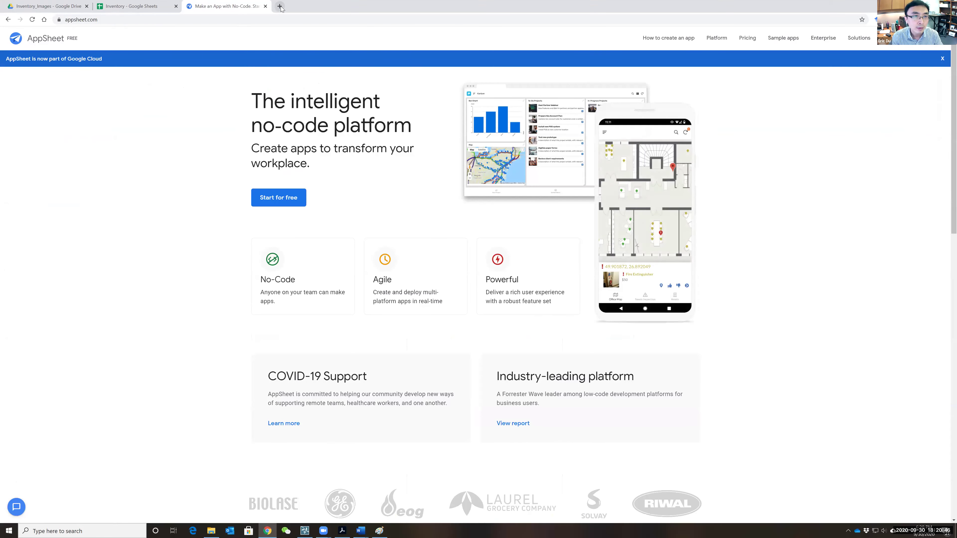
pyautogui.click(266, 6)
pyautogui.click(211, 20)
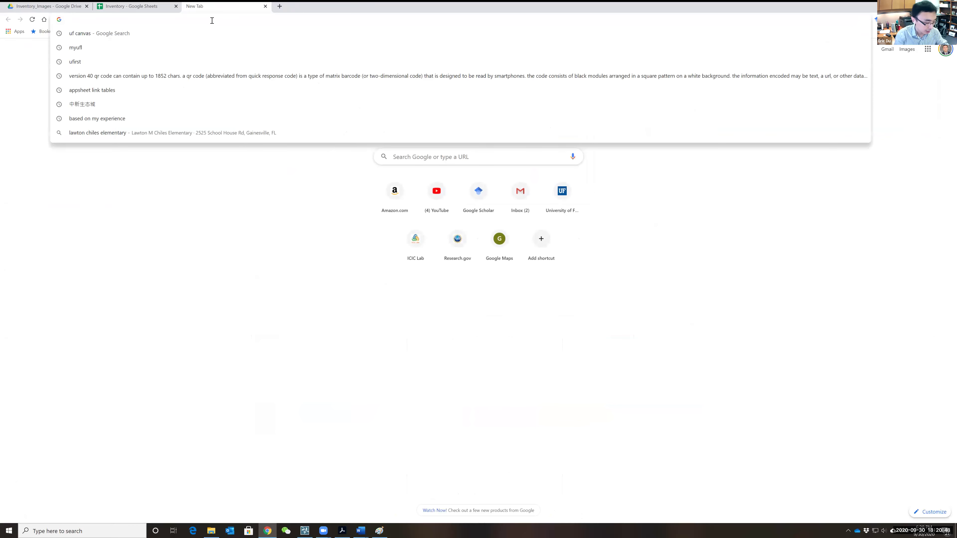
pyautogui.write('appsheet')
pyautogui.press('Return')
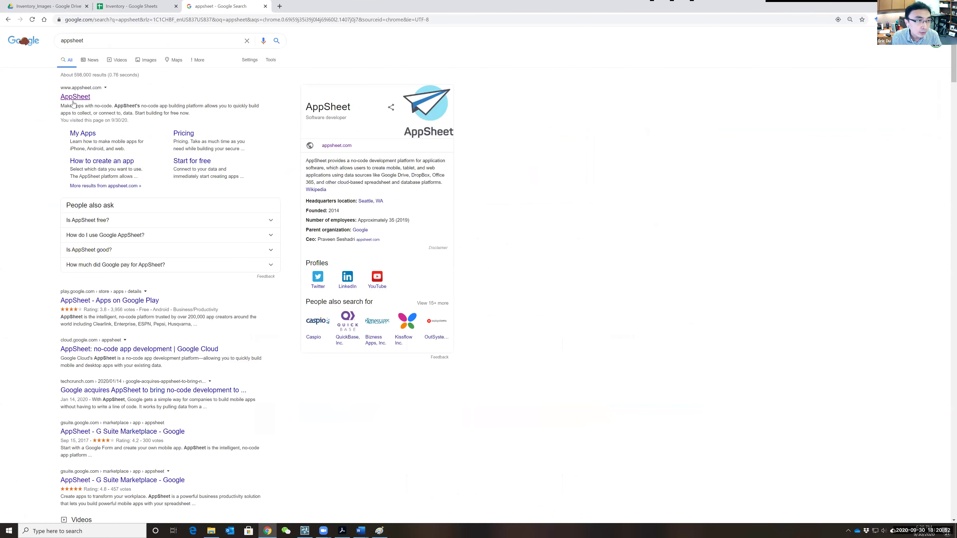
pyautogui.click(75, 97)
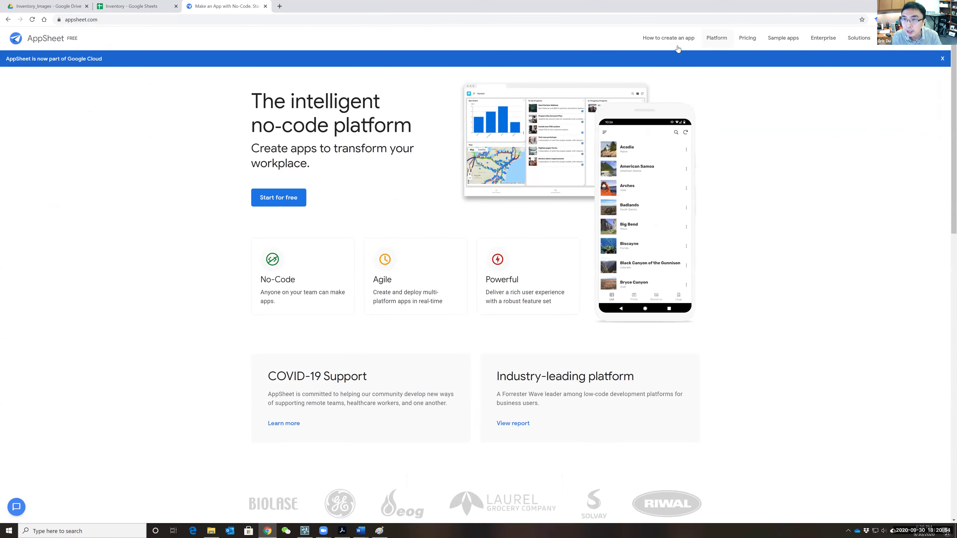
pyautogui.click(927, 44)
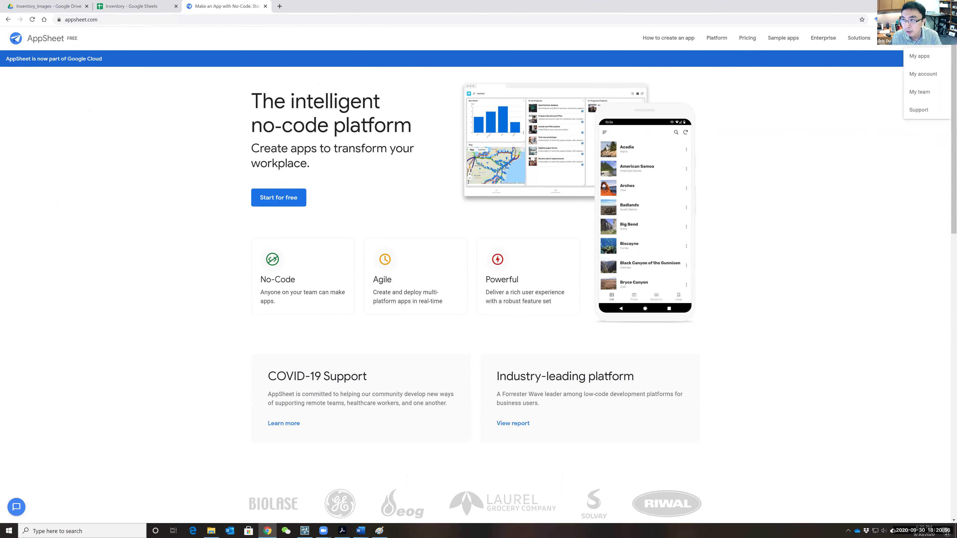
pyautogui.click(922, 56)
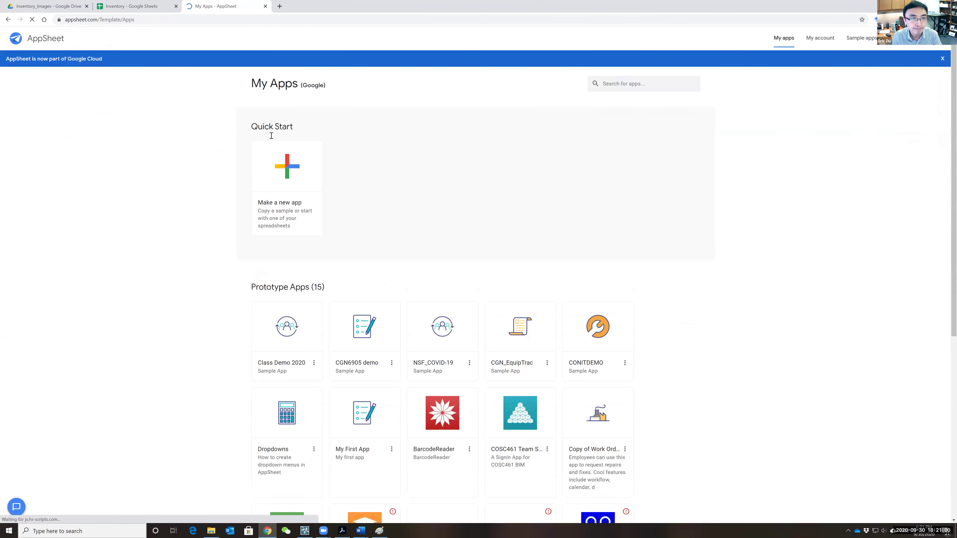
# - Start a new app from your own data and name it CGN6905 Demo 2020
pyautogui.click(302, 170)
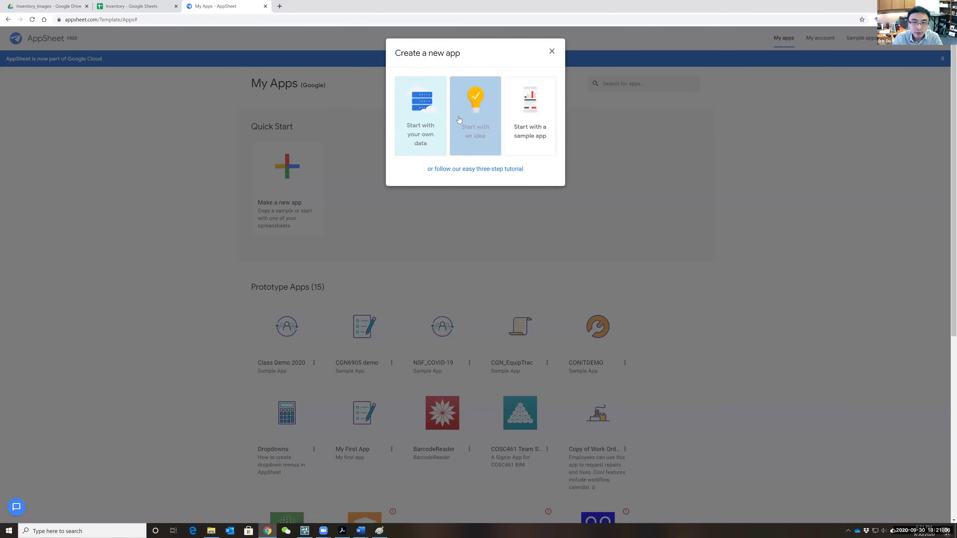
pyautogui.click(424, 113)
pyautogui.tripleClick(450, 94)
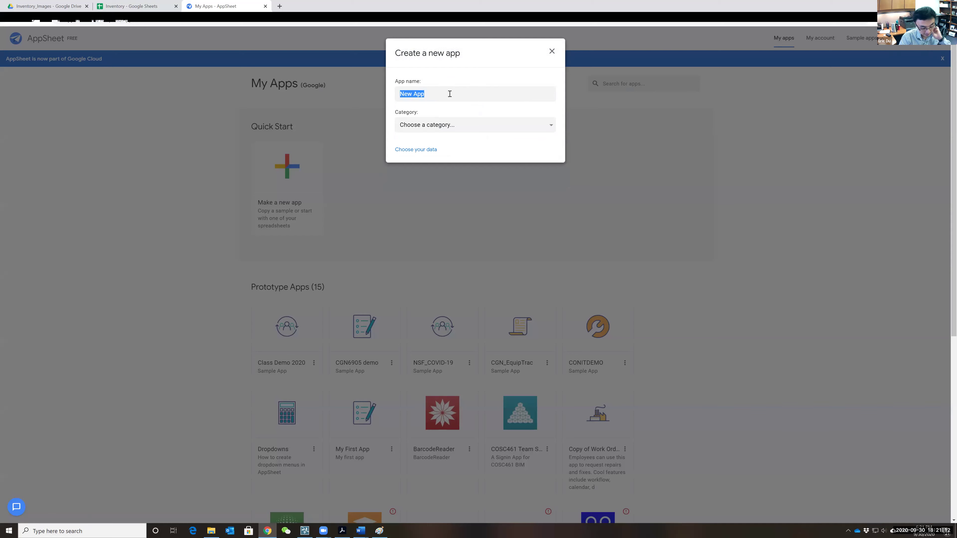
pyautogui.write('Cl')
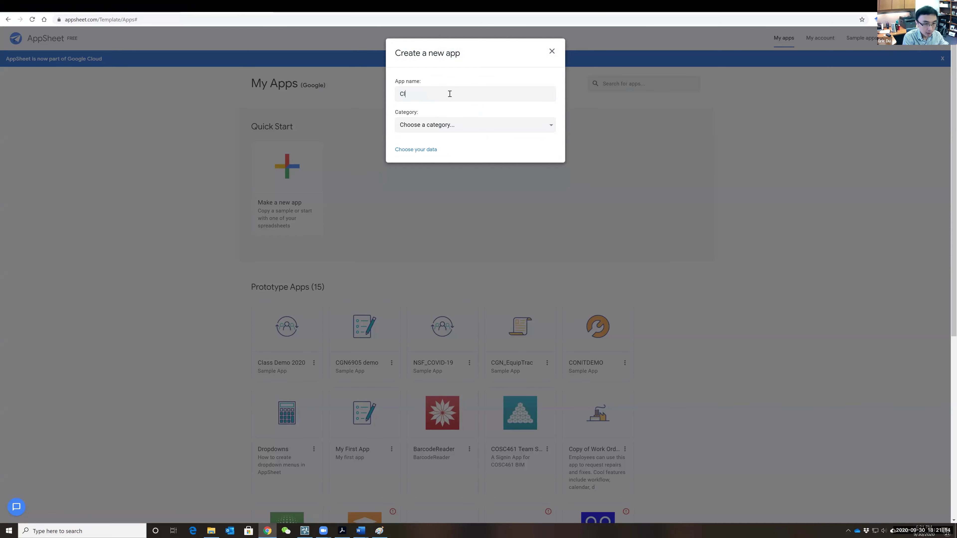
pyautogui.write('ass Den')
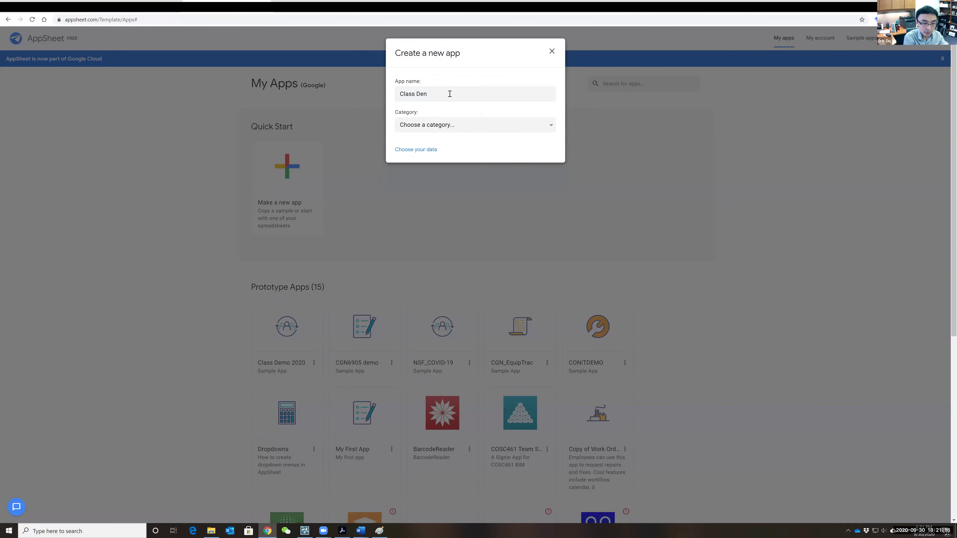
pyautogui.press('BackSpace')
pyautogui.press('BackSpace')
pyautogui.press('BackSpace')
pyautogui.press('BackSpace')
pyautogui.press('BackSpace')
pyautogui.press('BackSpace')
pyautogui.press('BackSpace')
pyautogui.press('BackSpace')
pyautogui.press('BackSpace')
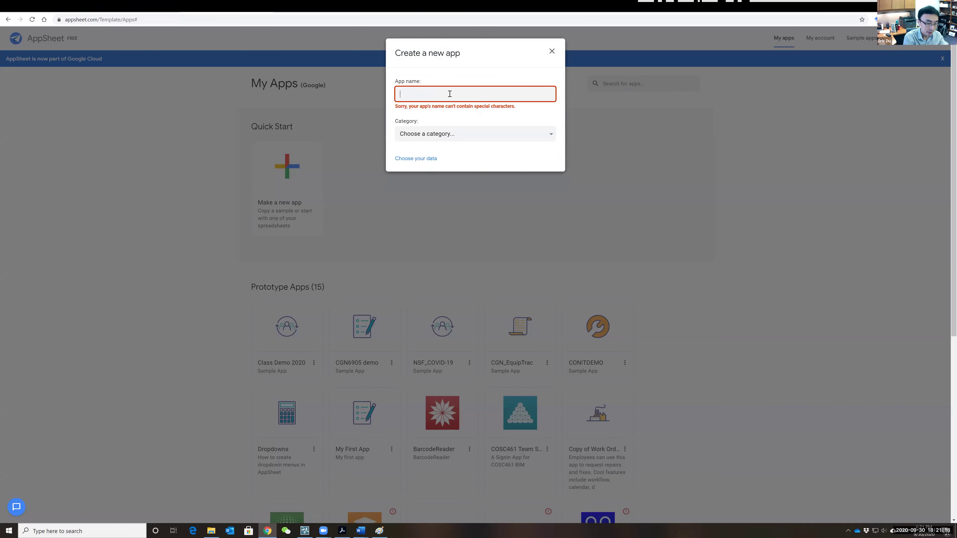
pyautogui.write('CGN6905 Demo 2020')
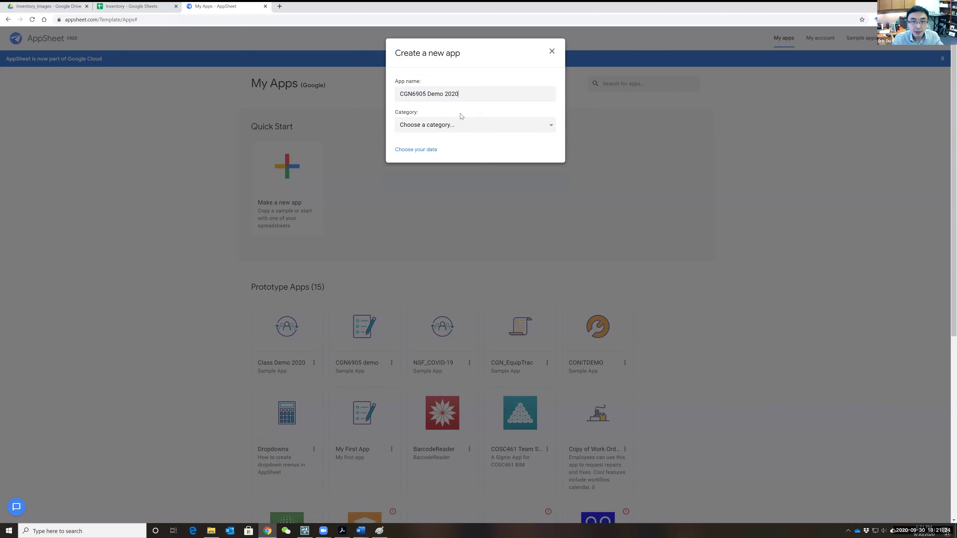
# - Set the app category to Inspections & Surveys and proceed to choosing the data
pyautogui.click(461, 121)
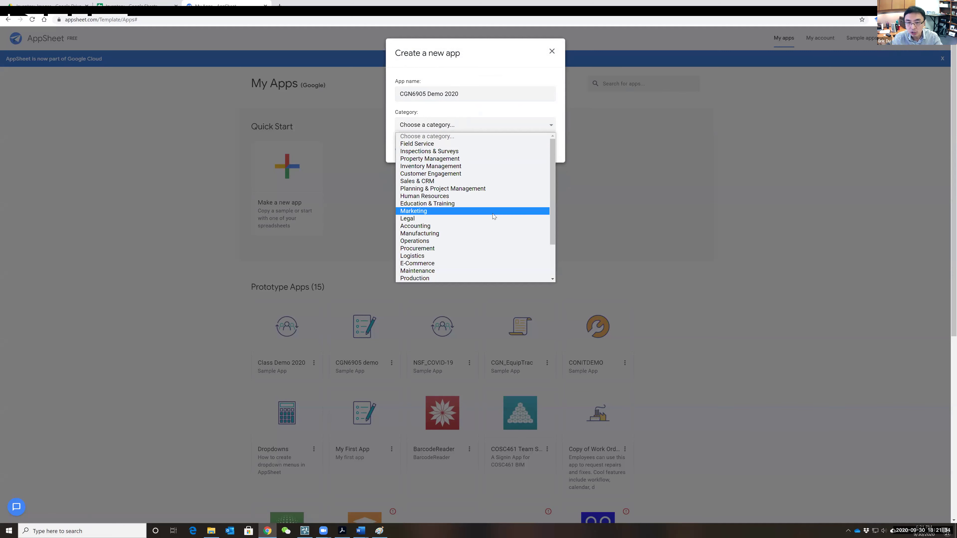
pyautogui.click(445, 153)
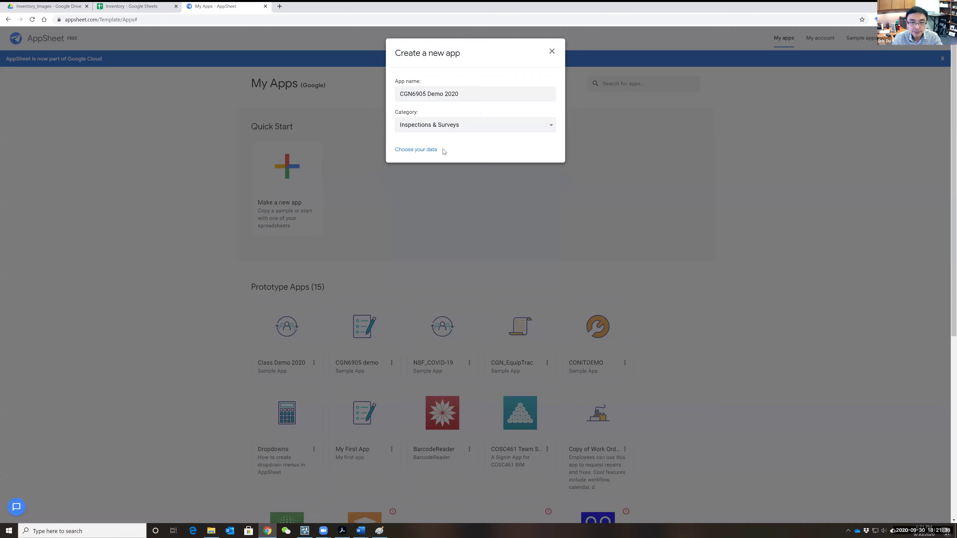
pyautogui.click(423, 151)
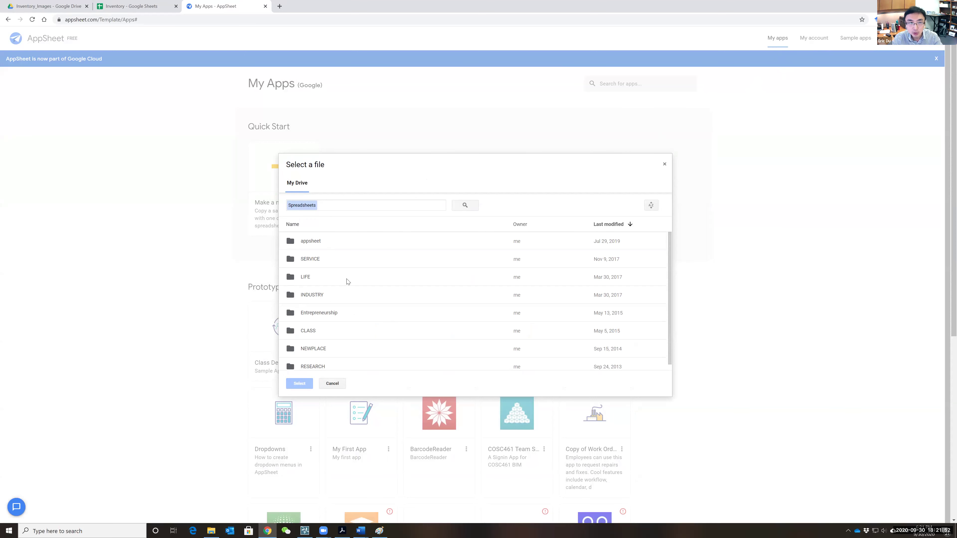
# - Go to My Drive's appsheet folder and create a blank Google Sheets spreadsheet there
pyautogui.click(48, 6)
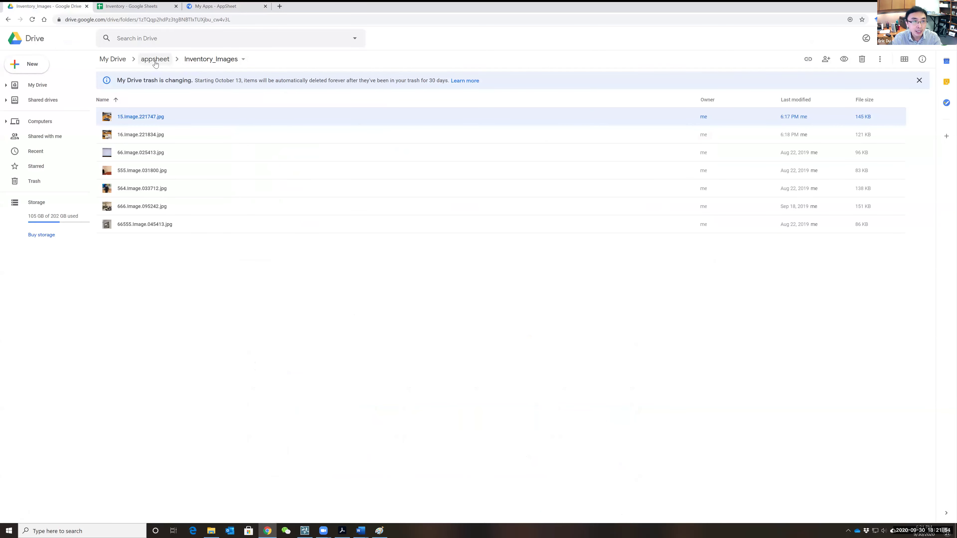
pyautogui.click(115, 59)
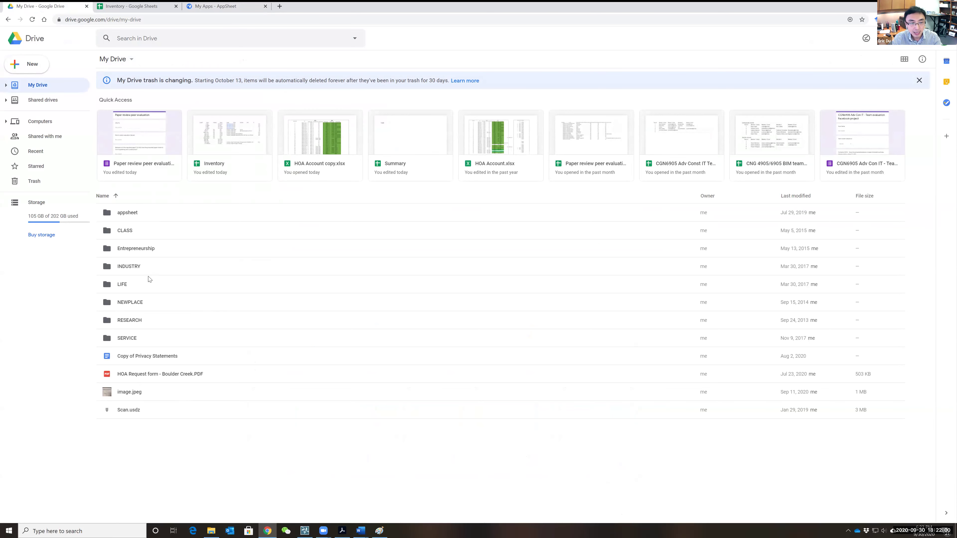
pyautogui.hotkey('ctrl', '3')
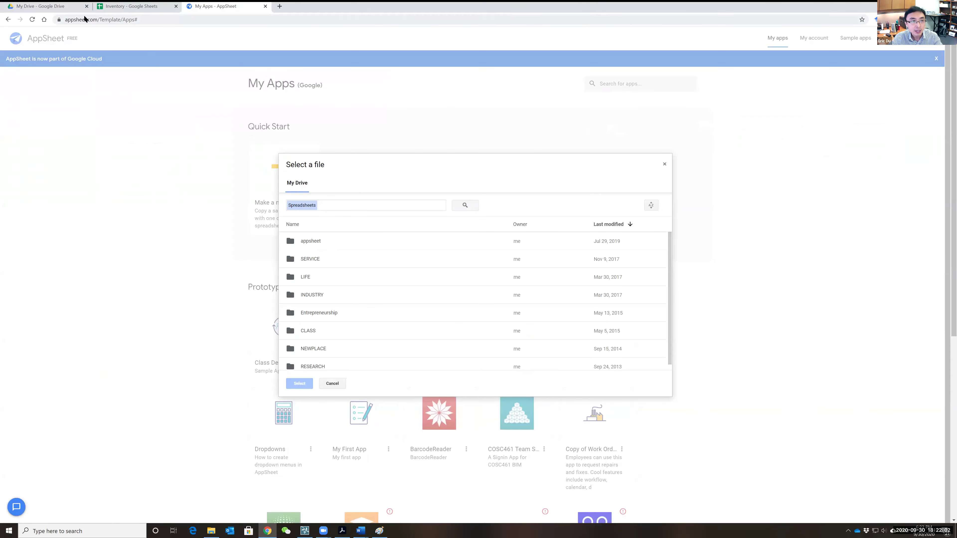
pyautogui.click(60, 6)
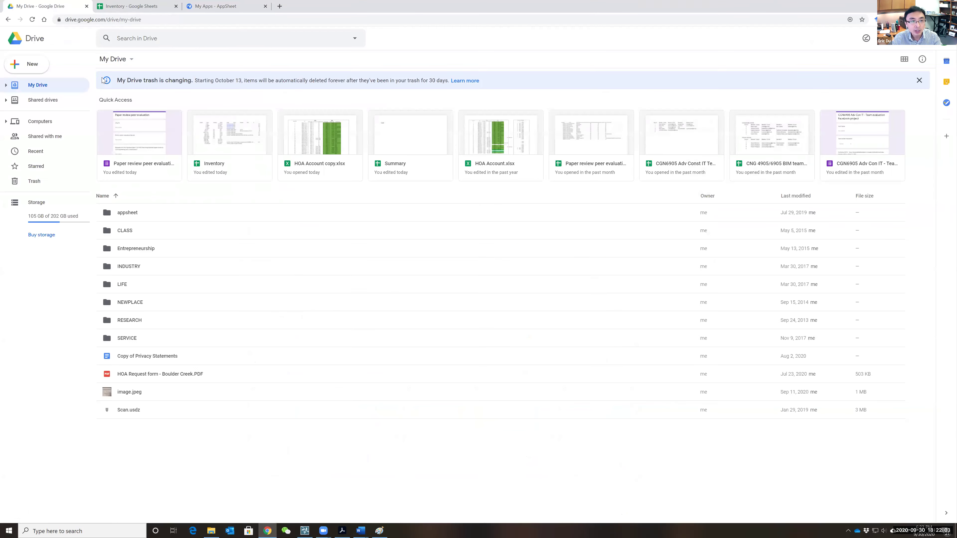
pyautogui.doubleClick(135, 214)
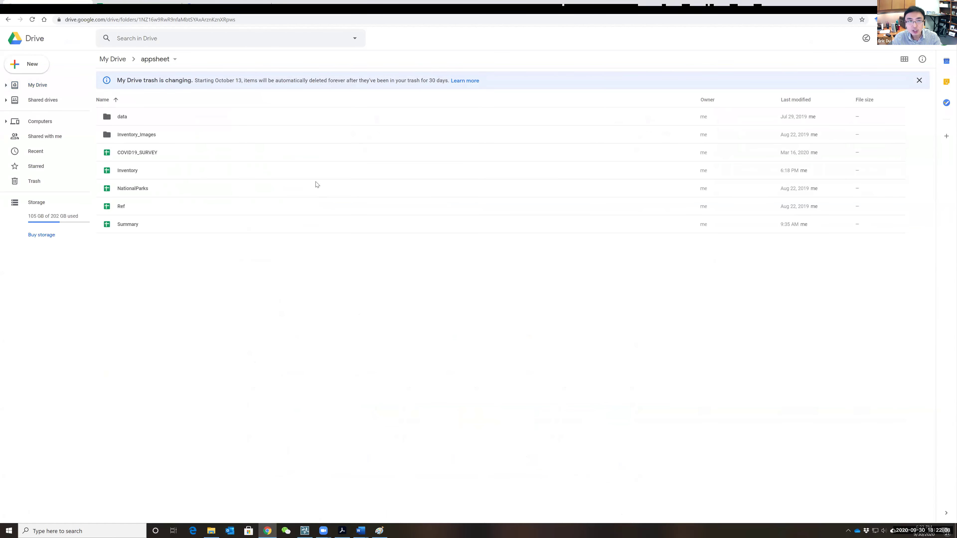
pyautogui.click(226, 6)
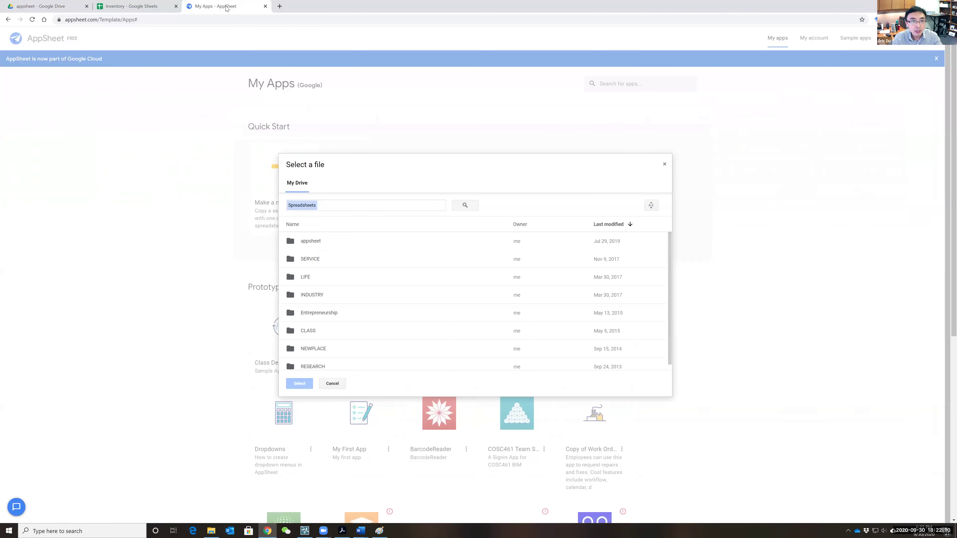
pyautogui.click(45, 6)
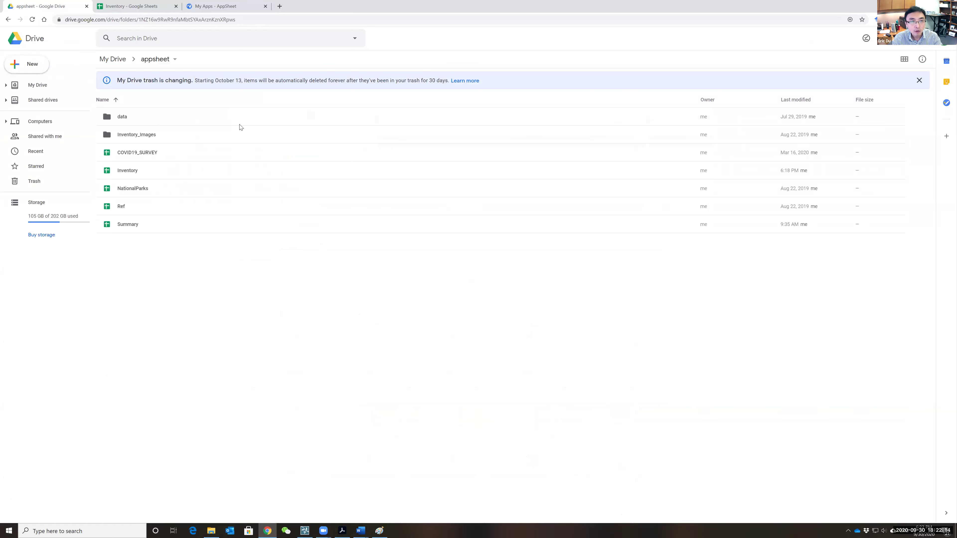
pyautogui.click(33, 66)
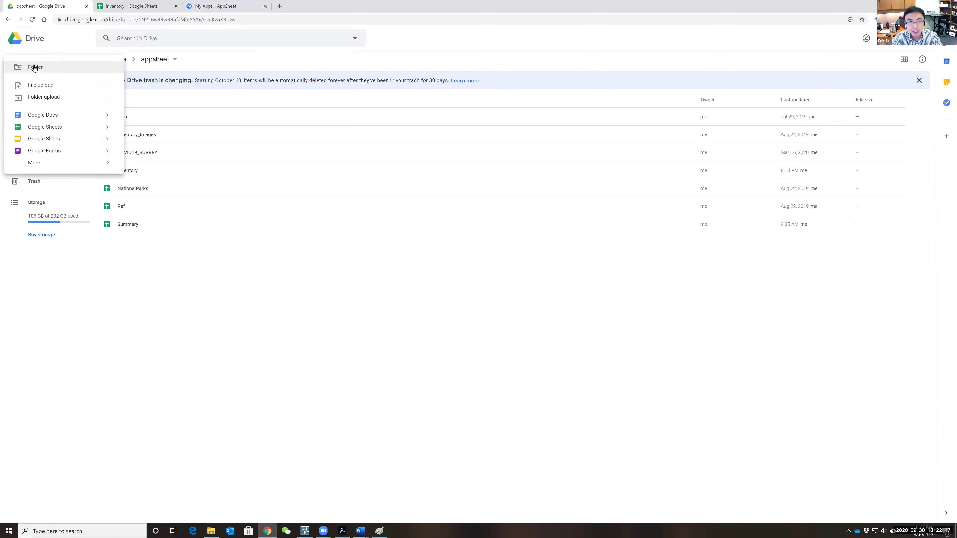
pyautogui.click(38, 128)
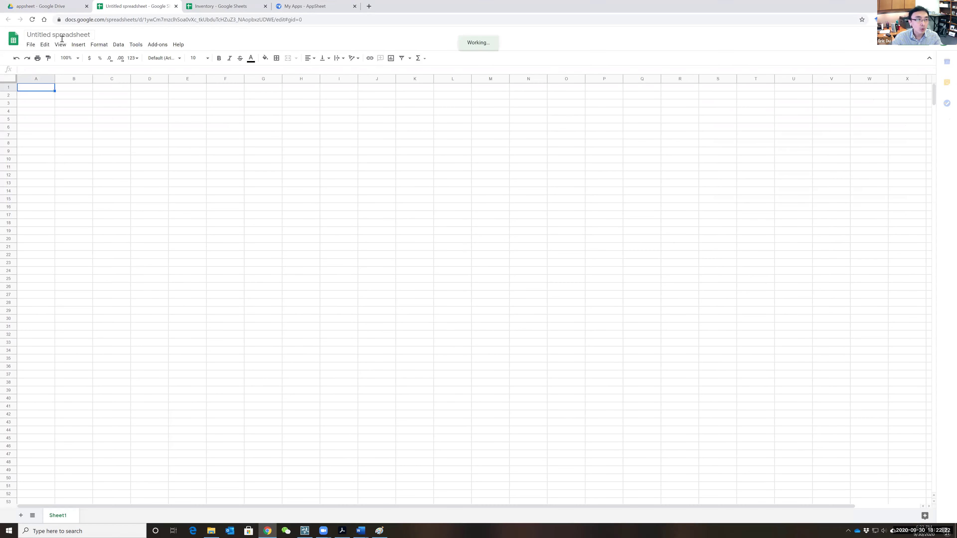
# - Rename the Untitled spreadsheet to 'Demo Inventory'
pyautogui.moveTo(27, 35); pyautogui.dragTo(59, 36)
pyautogui.hotkey('ctrl', 'a')
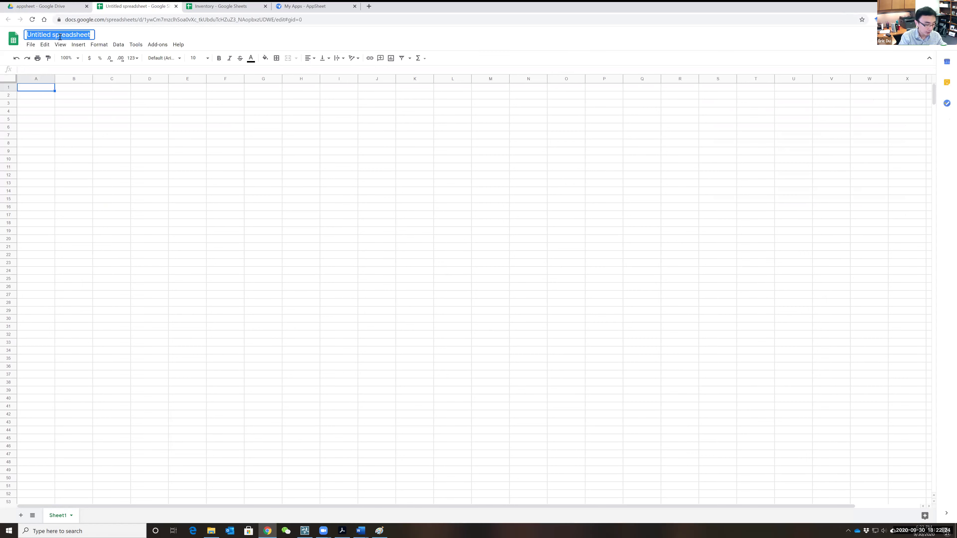
pyautogui.press('BackSpace')
pyautogui.write('Demo')
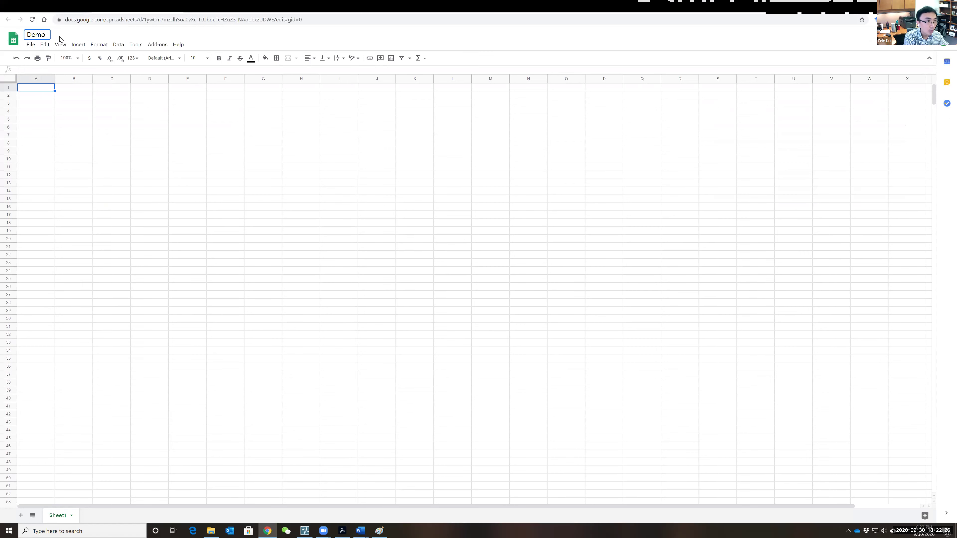
pyautogui.write(' Inventory')
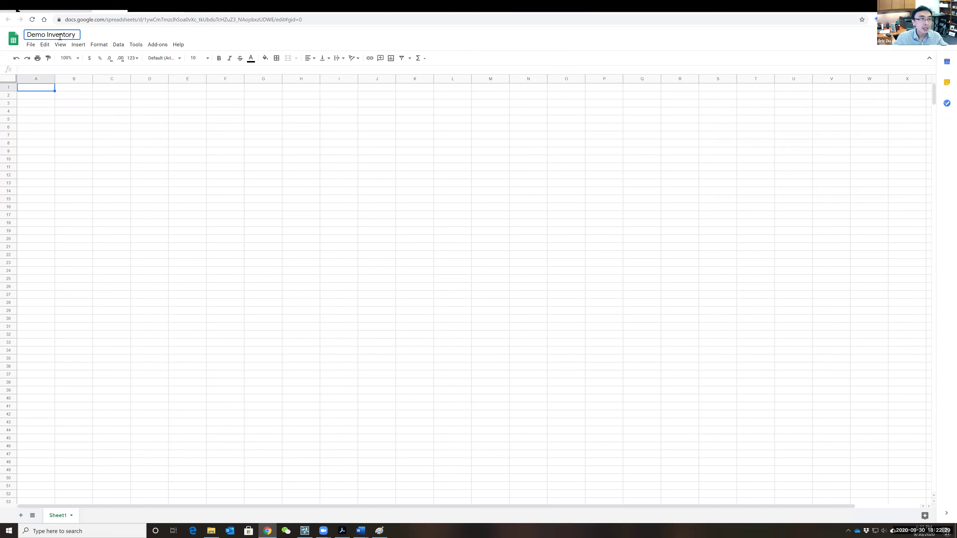
pyautogui.click(79, 121)
# - Enter headers EquipID, Name, Category, Status, Image, Notes, Barcode across A1–G1
pyautogui.click(35, 90)
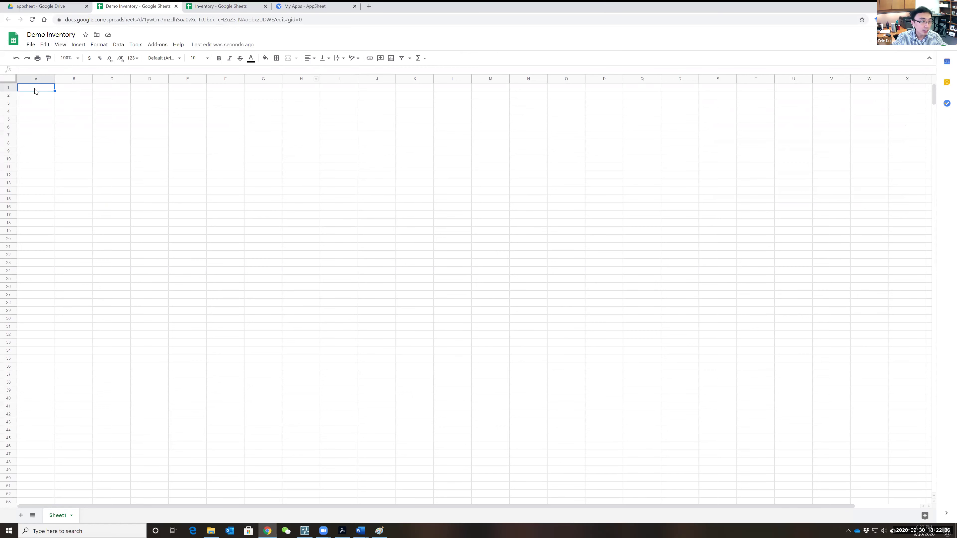
pyautogui.write('EquipID')
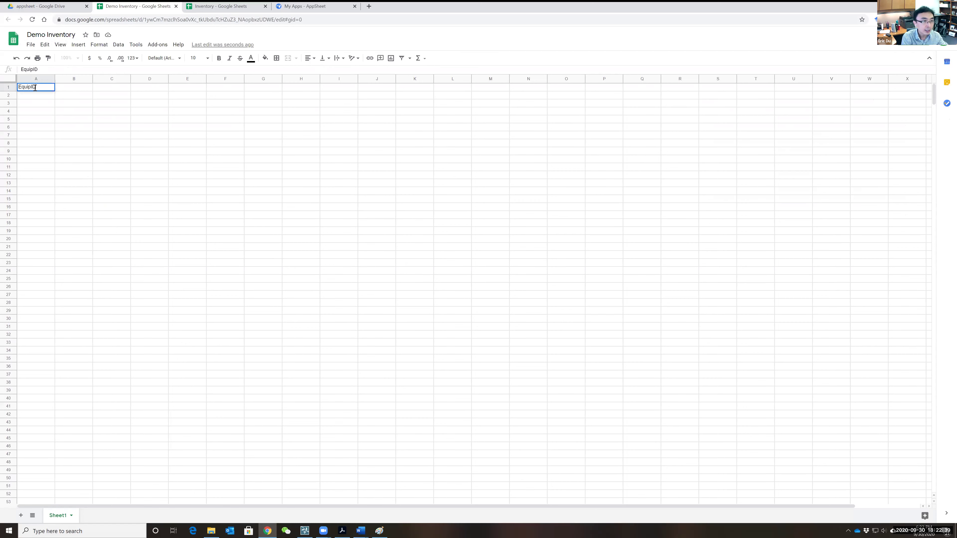
pyautogui.press('Tab')
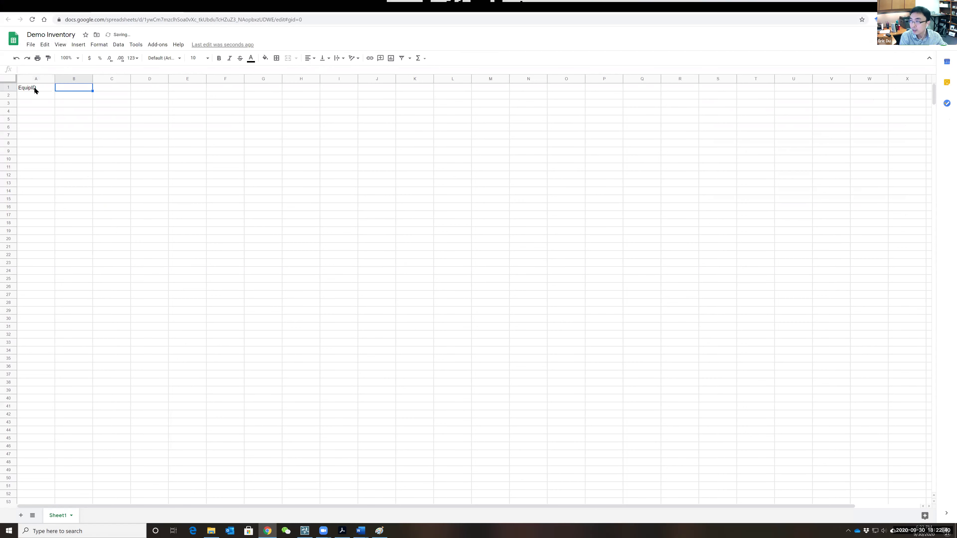
pyautogui.write('Name')
pyautogui.press('Tab')
pyautogui.write('Category')
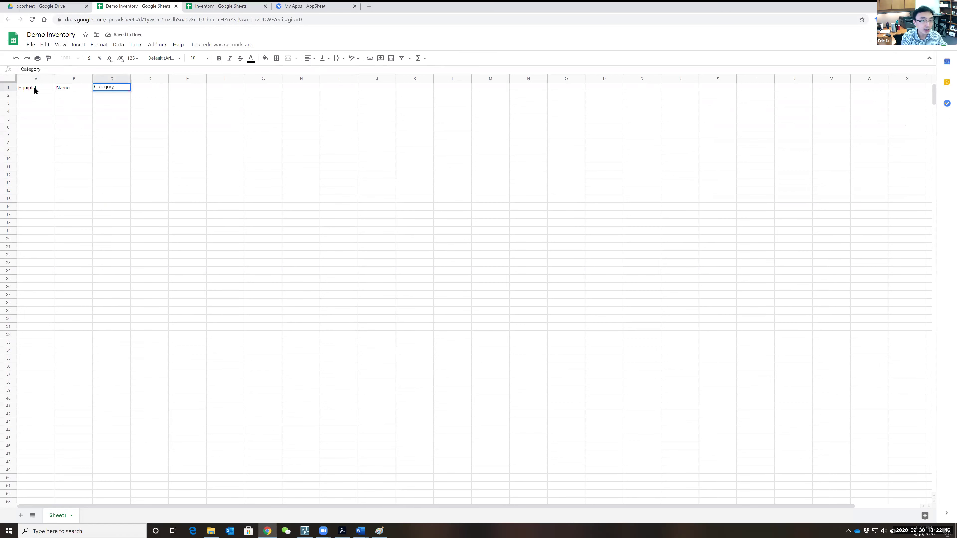
pyautogui.press('Tab')
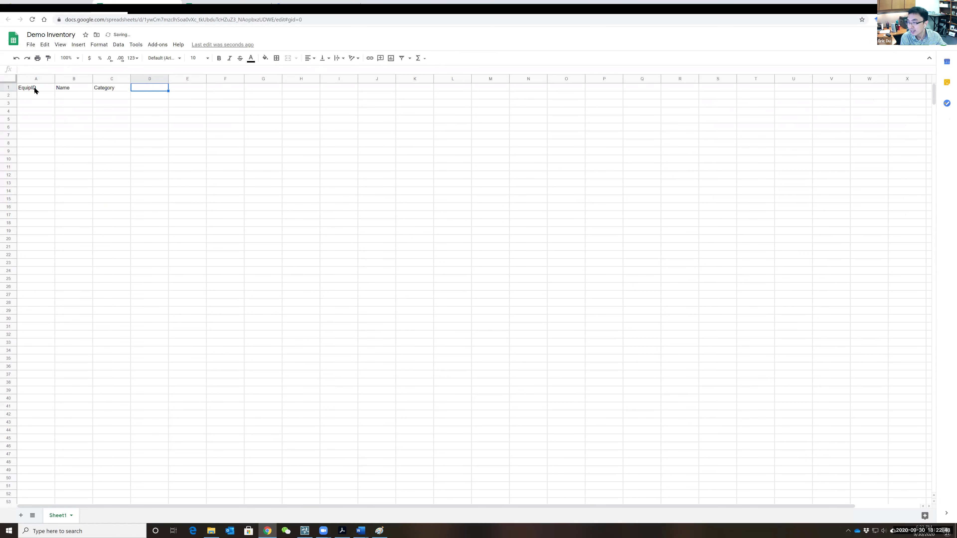
pyautogui.write('Status')
pyautogui.press('Tab')
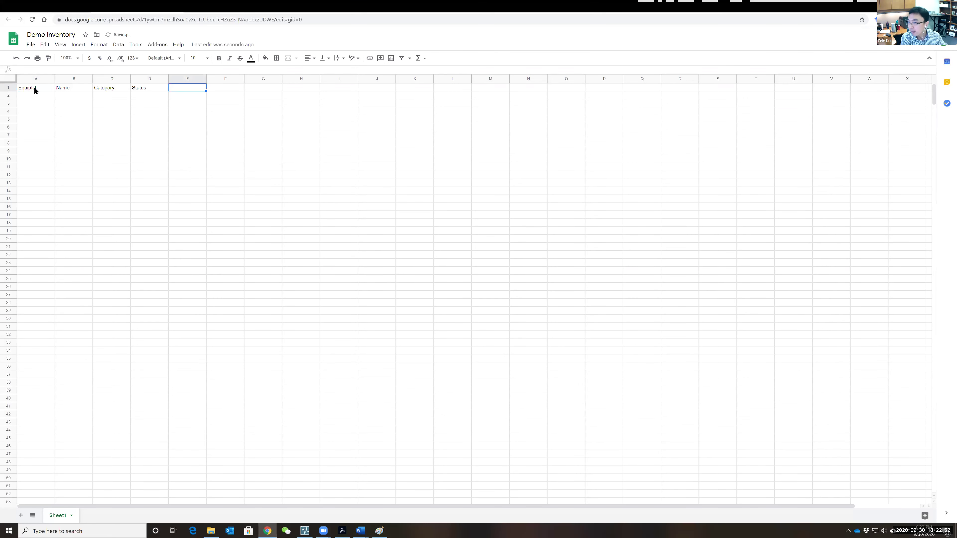
pyautogui.write('Image')
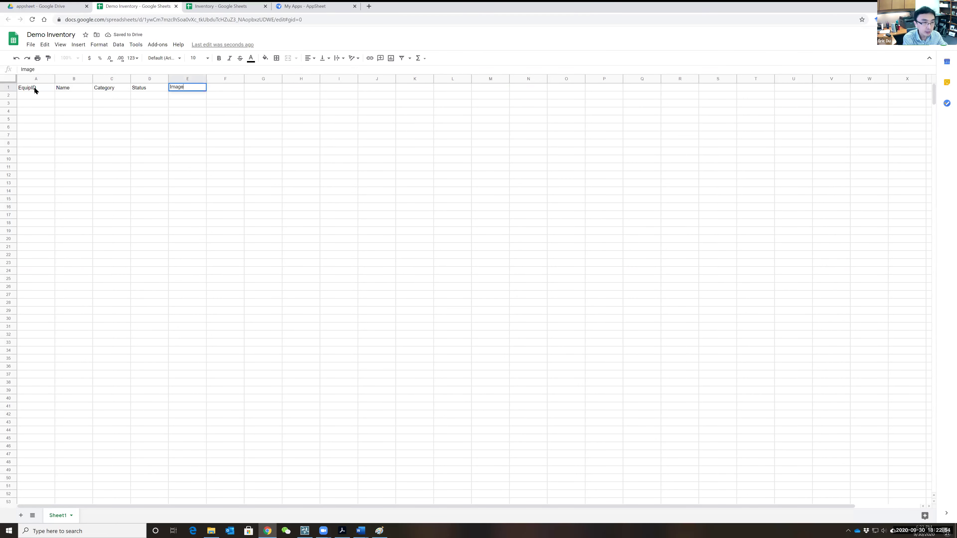
pyautogui.press('Tab')
pyautogui.write('Notes')
pyautogui.press('Tab')
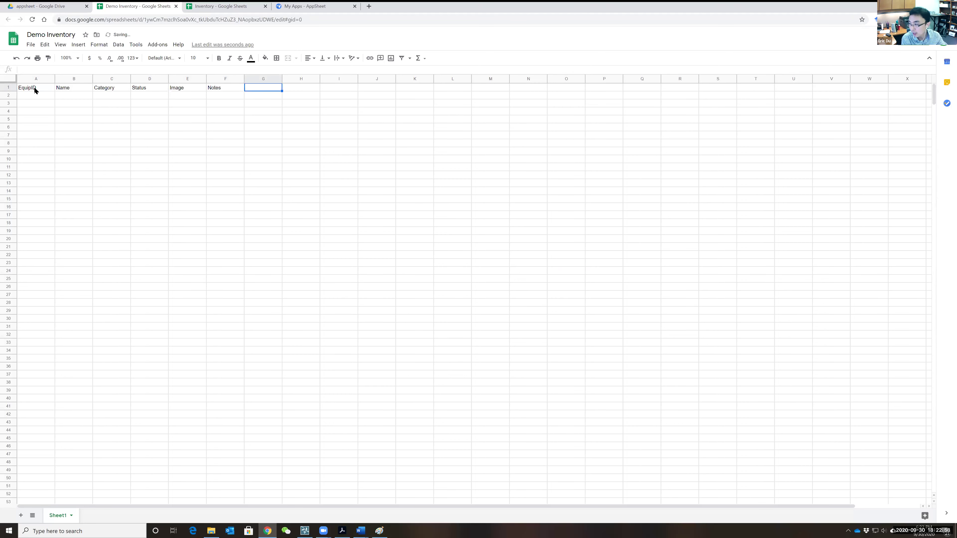
pyautogui.write('Barcode')
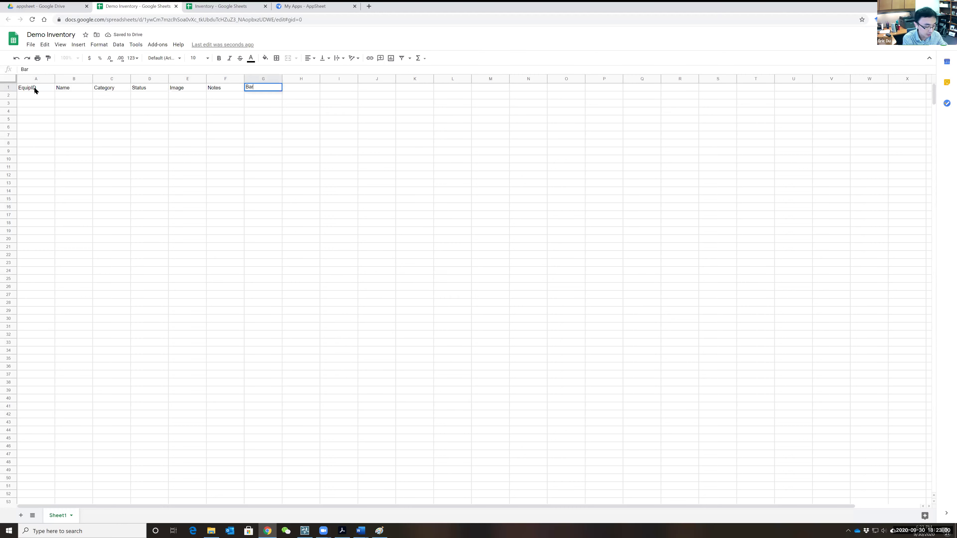
pyautogui.press('Return')
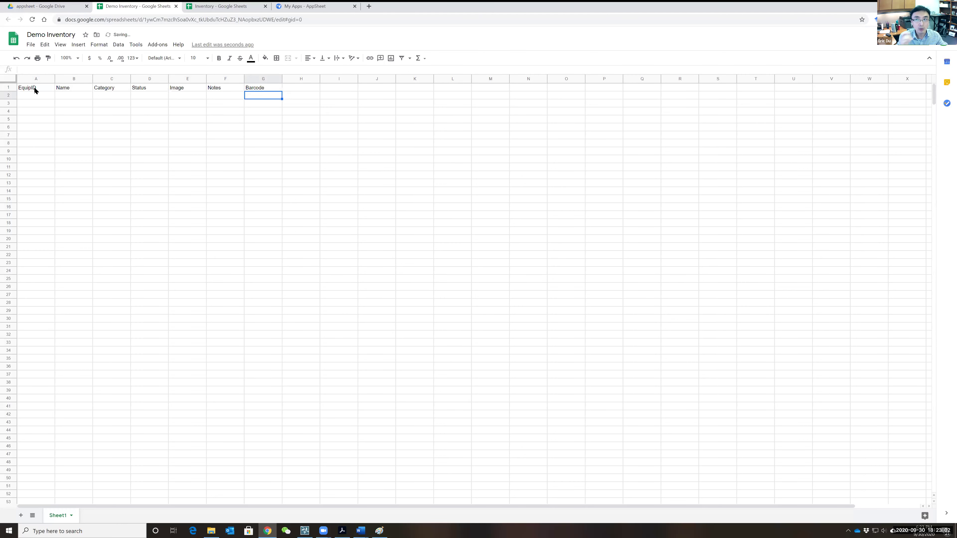
pyautogui.click(315, 6)
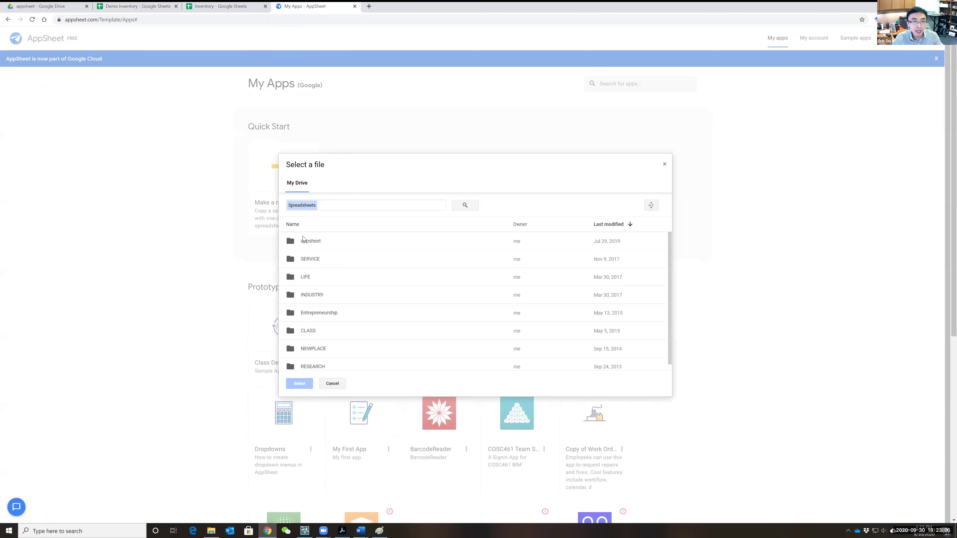
# - In the file picker, open the appsheet folder and select Demo Inventory as the data source
pyautogui.doubleClick(320, 241)
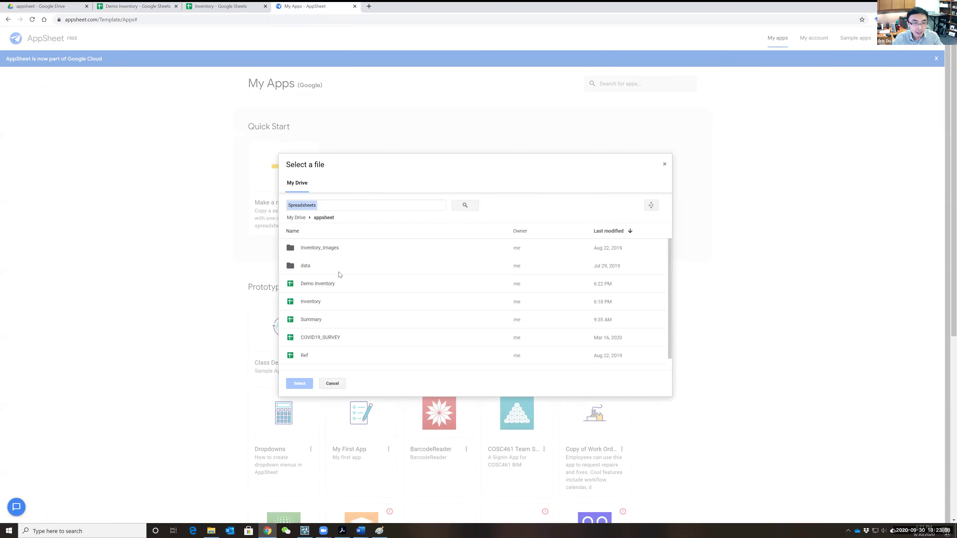
pyautogui.doubleClick(321, 285)
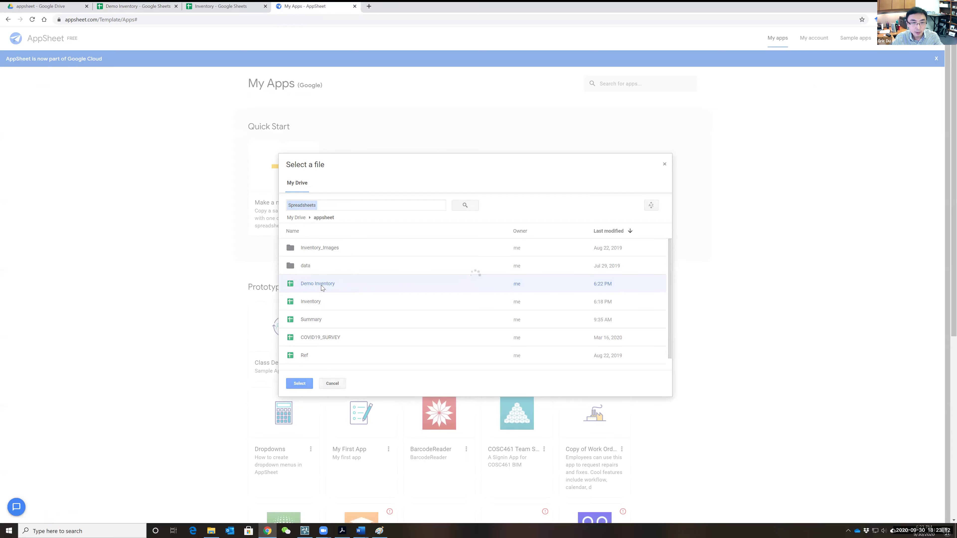
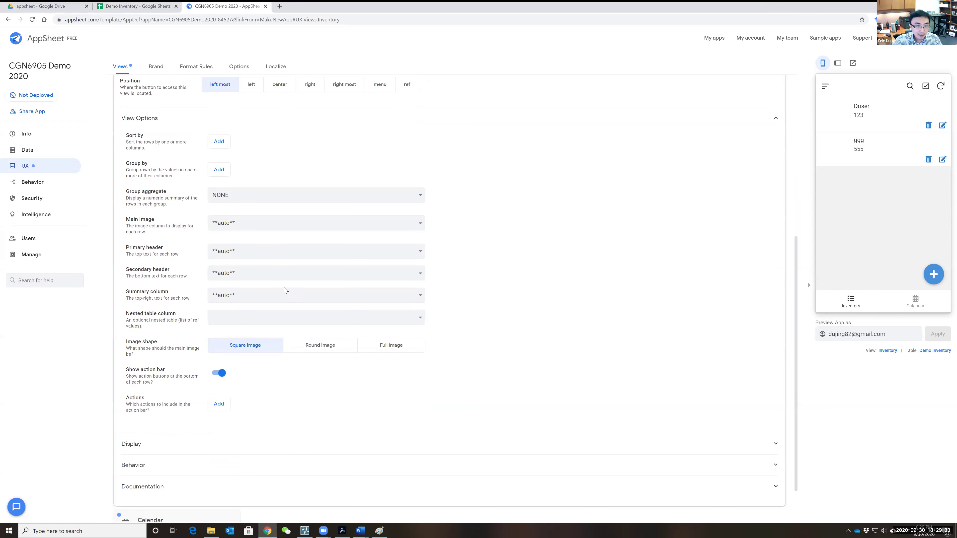
# - Give the Inventory view the align-justify icon in its Display settings
pyautogui.scroll(-2, 247, 388)
pyautogui.click(323, 381)
pyautogui.scroll(-3, 323, 380)
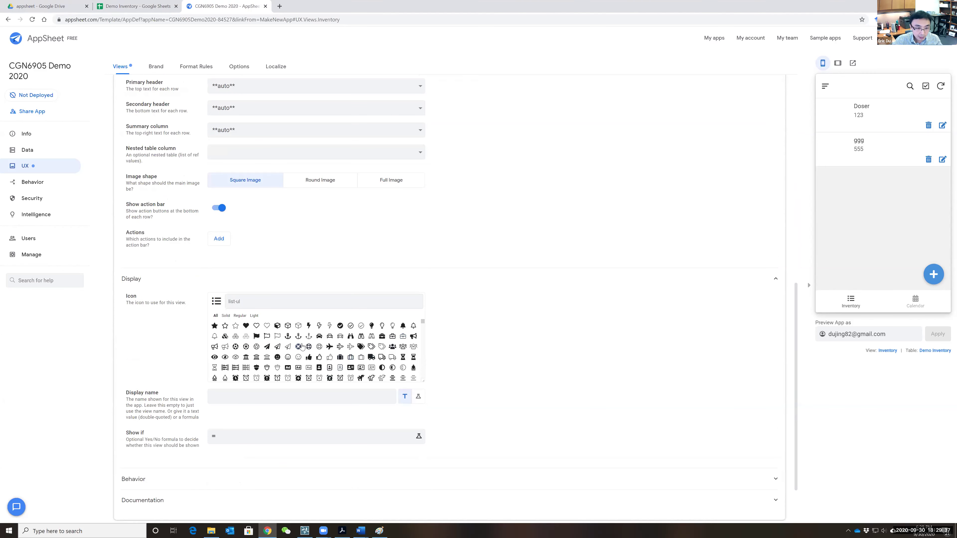
pyautogui.scroll(-1, 312, 348)
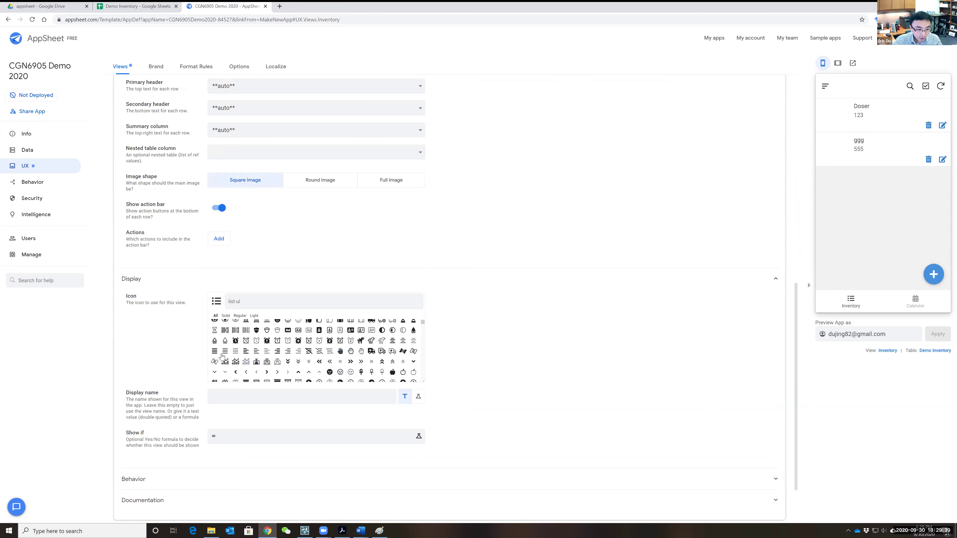
pyautogui.click(214, 353)
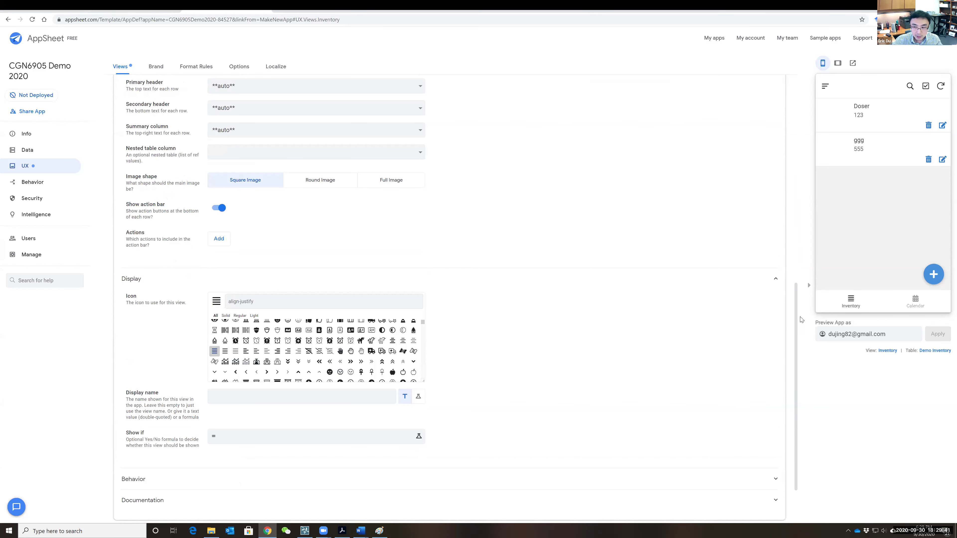
# - Bring up the Demo Inventory table's column list under Data
pyautogui.scroll(-2, 544, 321)
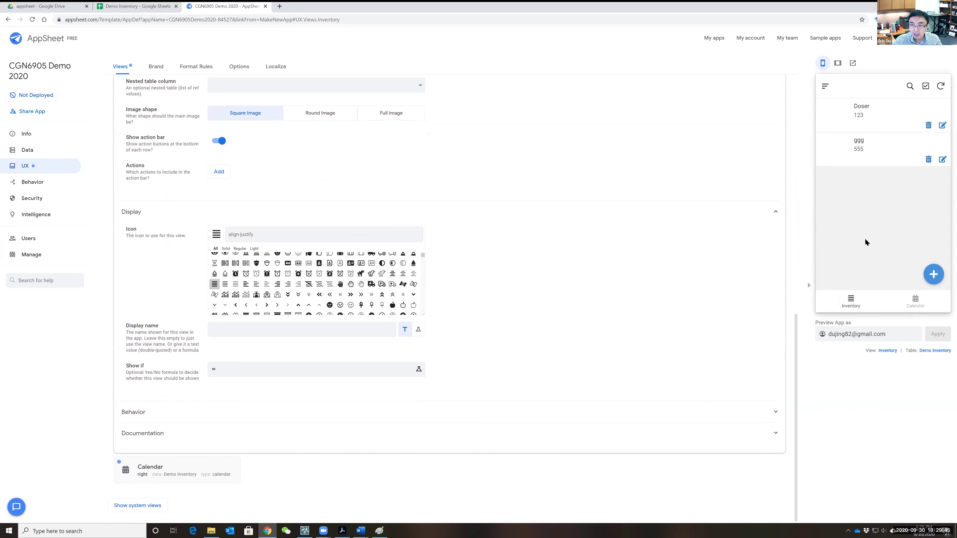
pyautogui.scroll(10, 517, 294)
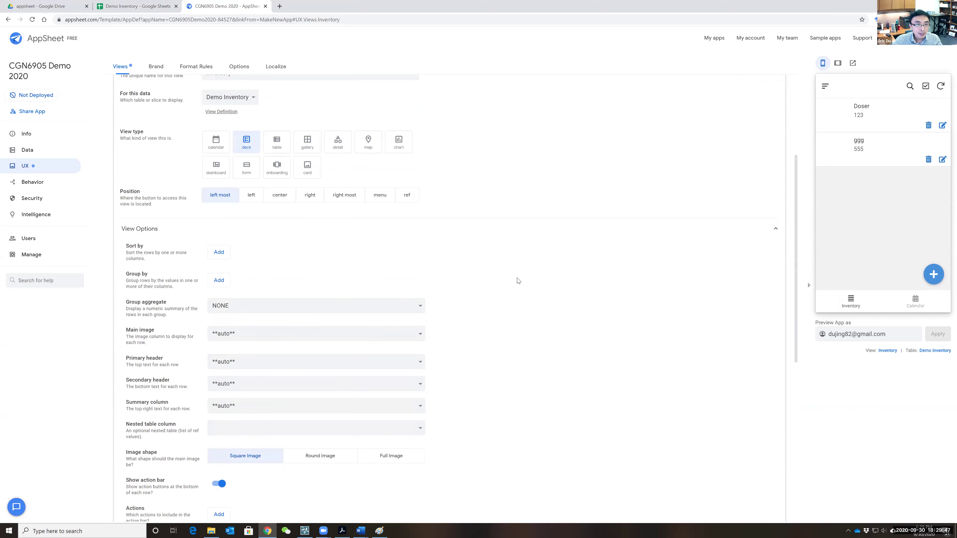
pyautogui.scroll(4, 516, 276)
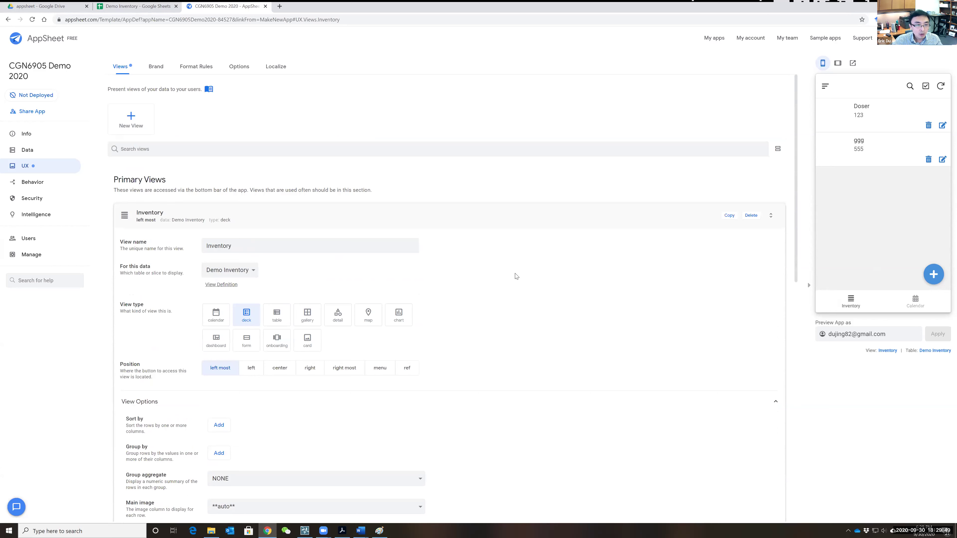
pyautogui.click(27, 150)
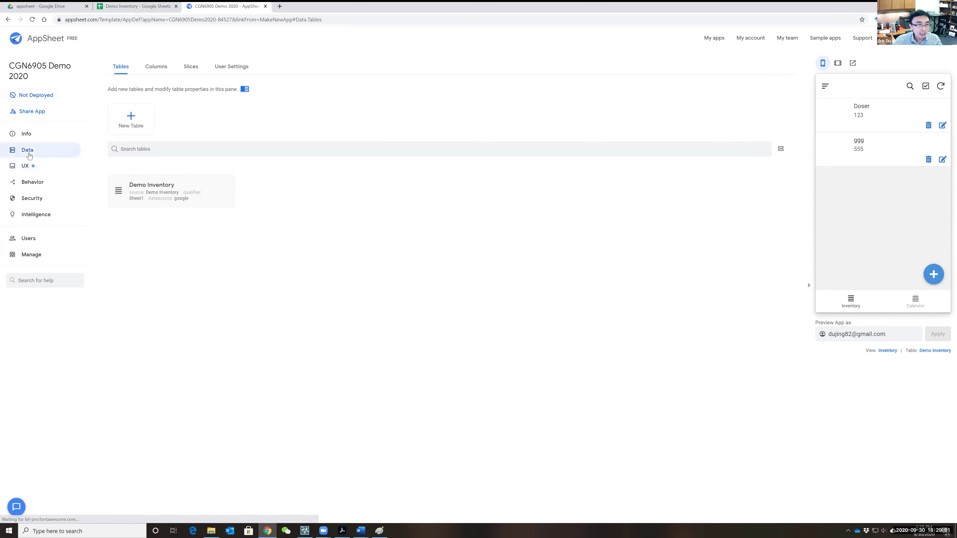
pyautogui.click(156, 67)
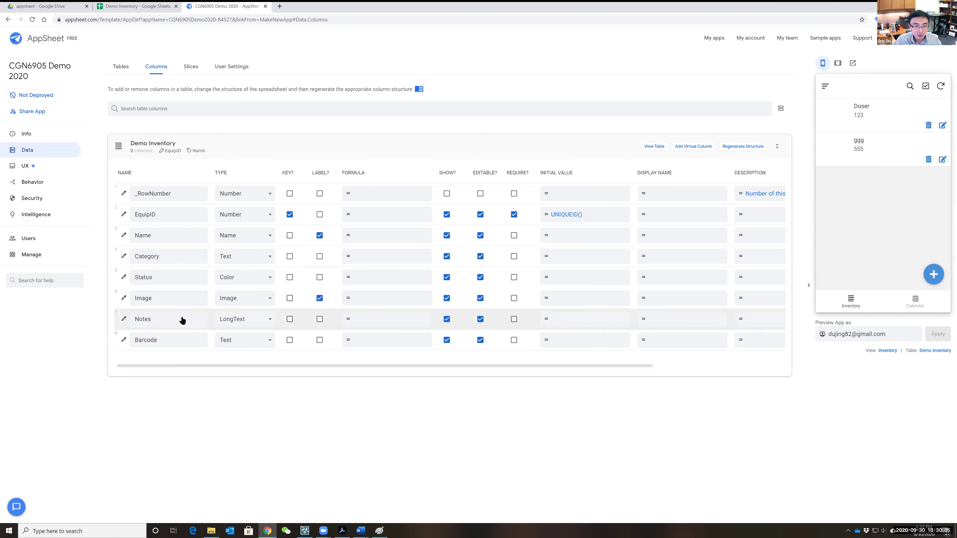
# - Enter a 'GPS' heading in cell H1 of the Demo Inventory sheet, then return to AppSheet
pyautogui.click(135, 6)
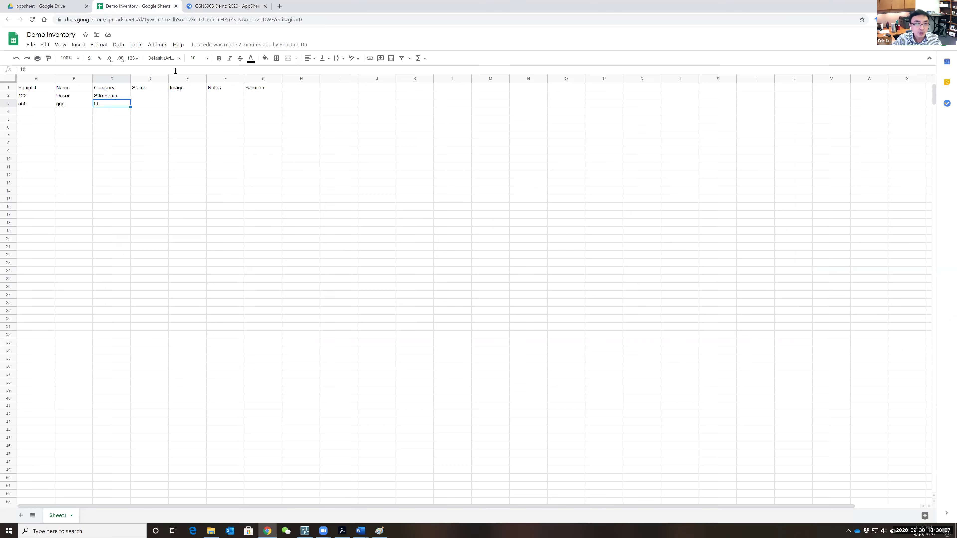
pyautogui.click(290, 91)
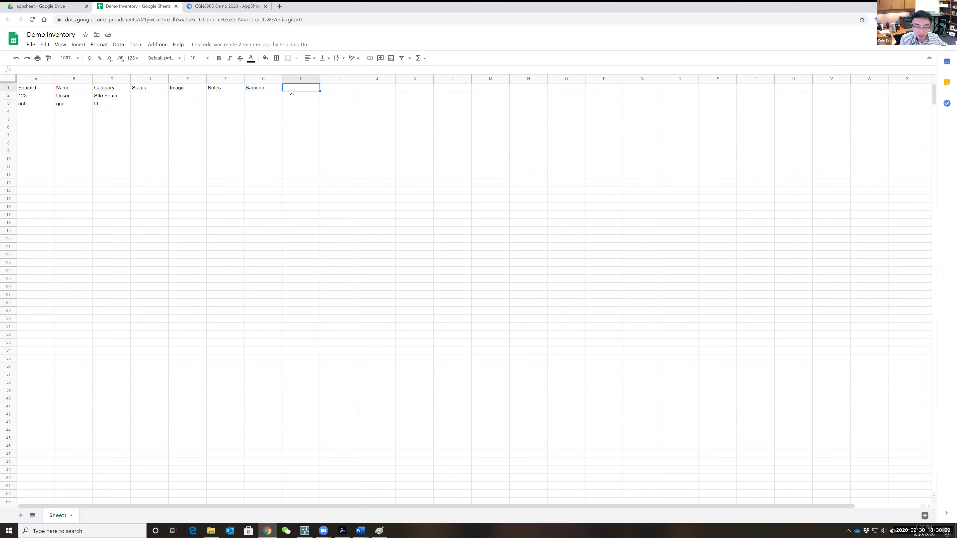
pyautogui.write('GPS')
pyautogui.press('Return')
pyautogui.click(217, 6)
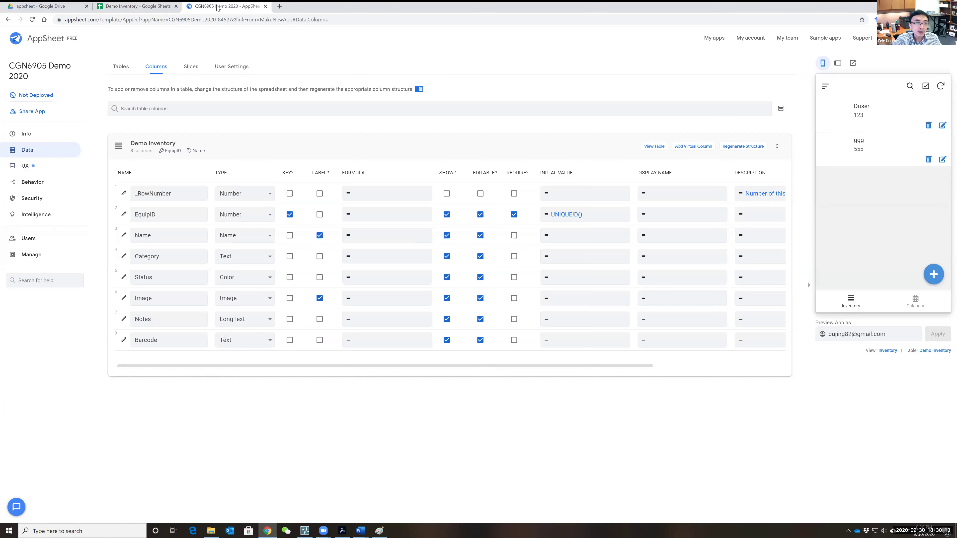
# - Regenerate the Demo Inventory structure so GPS appears as LatLong, and read the Status error help
pyautogui.click(736, 148)
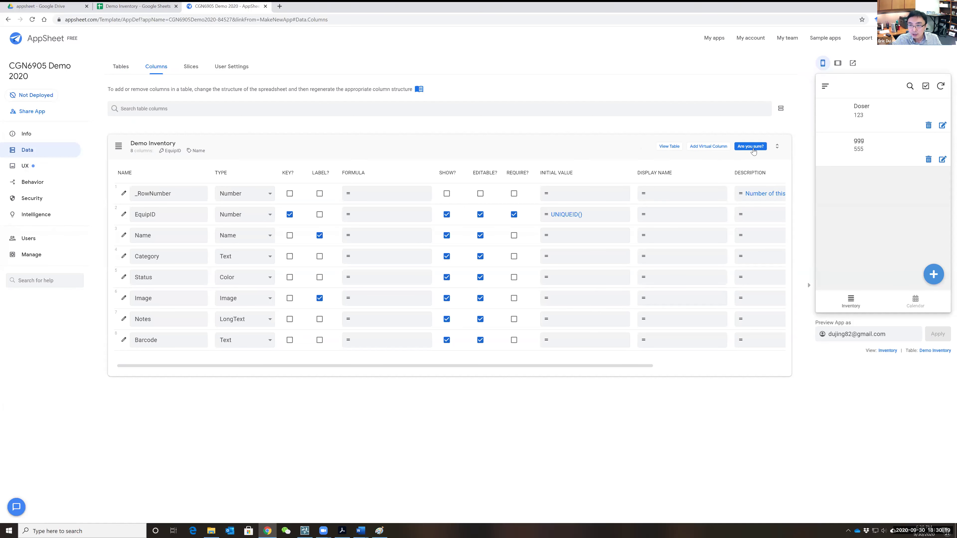
pyautogui.click(751, 147)
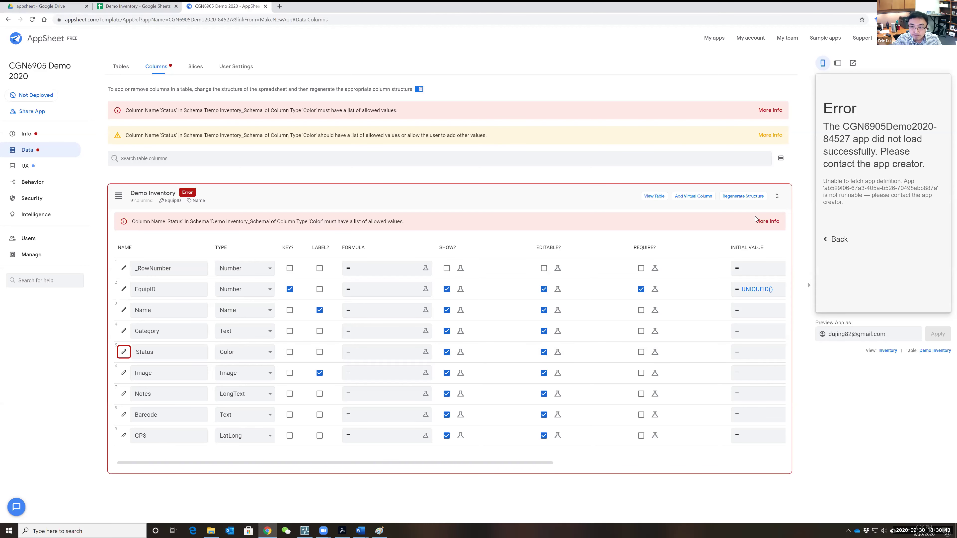
pyautogui.click(765, 221)
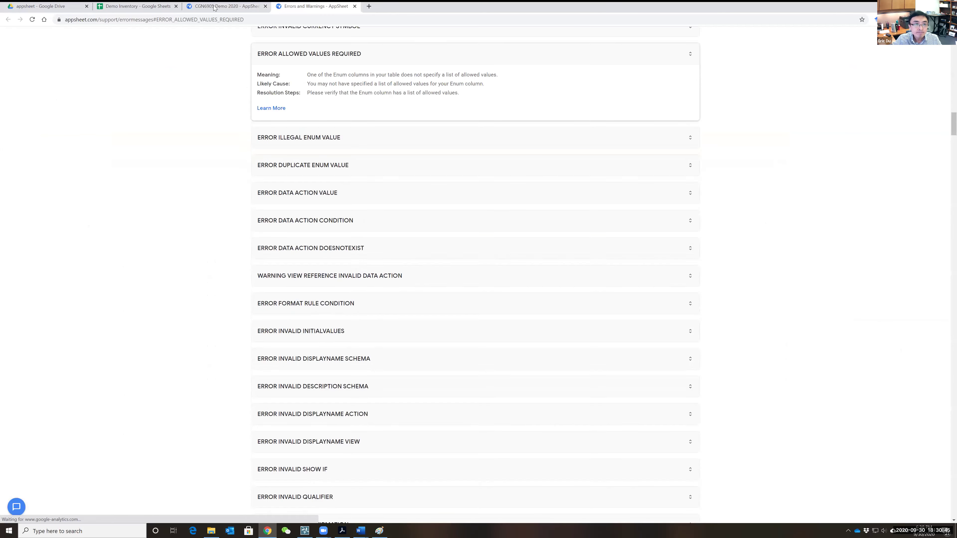
pyautogui.click(205, 7)
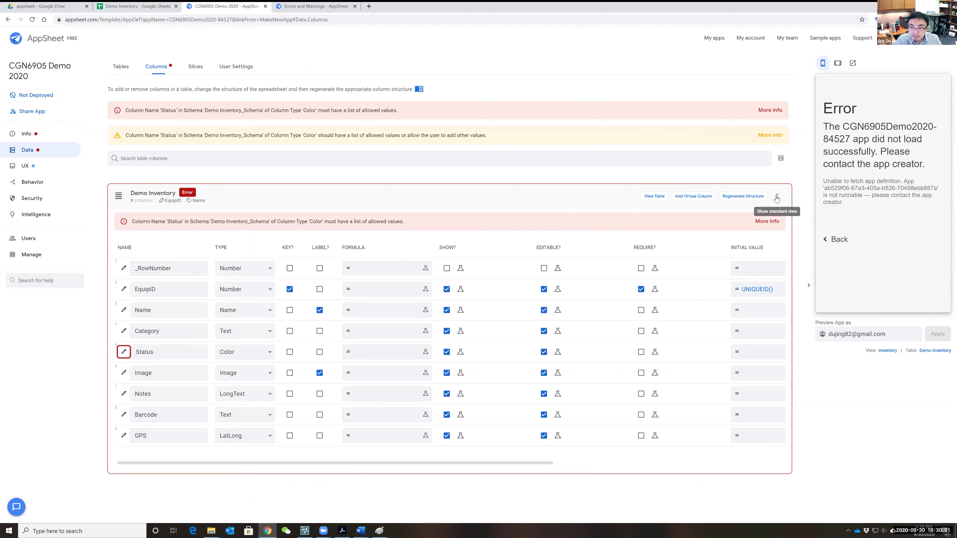
# - Keep Status as a Color column and browse the list functions in its Expression Assistant
pyautogui.click(271, 353)
pyautogui.click(271, 352)
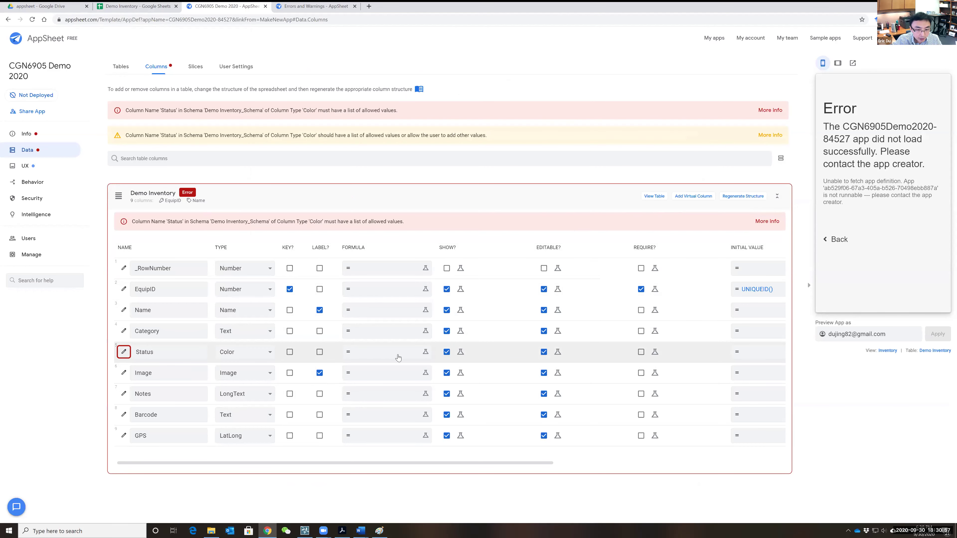
pyautogui.click(384, 352)
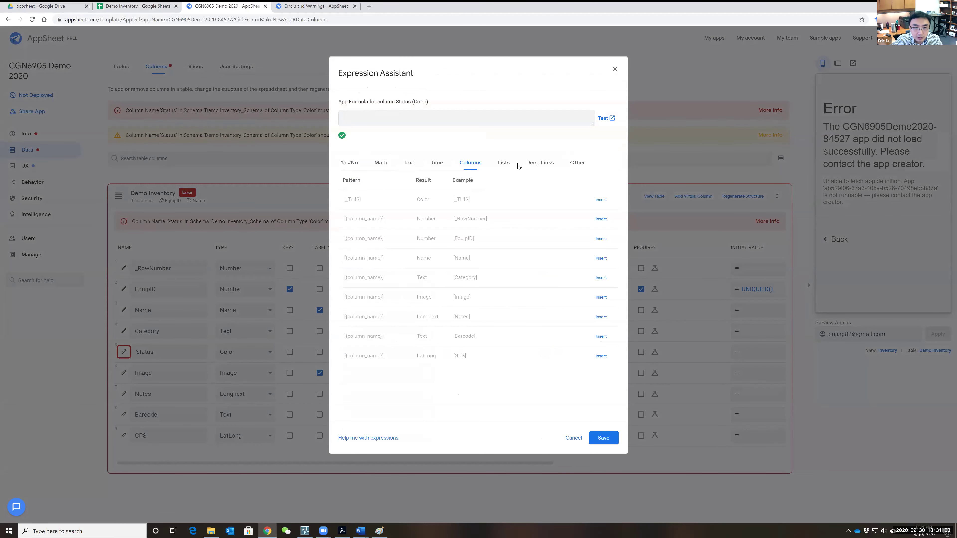
pyautogui.click(505, 163)
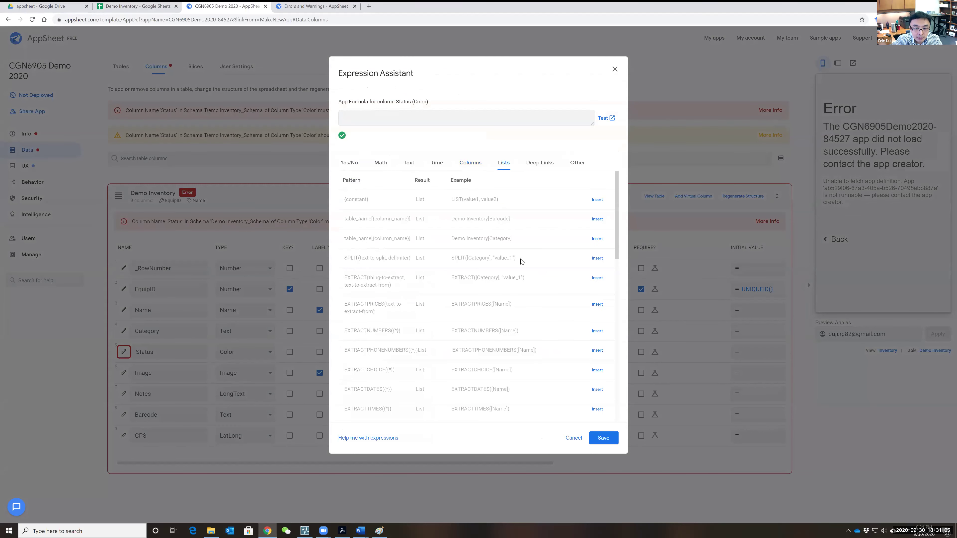
pyautogui.scroll(-6, 512, 322)
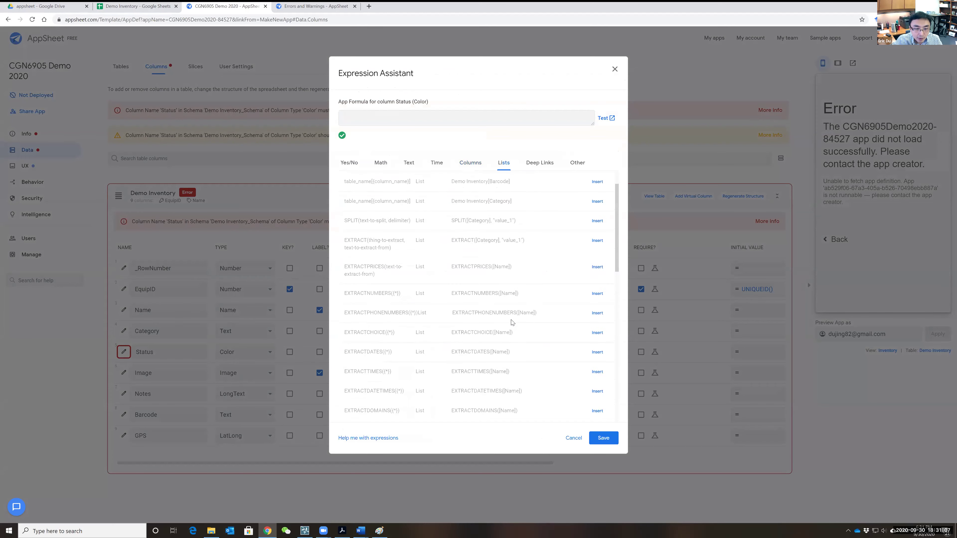
pyautogui.scroll(-4, 511, 325)
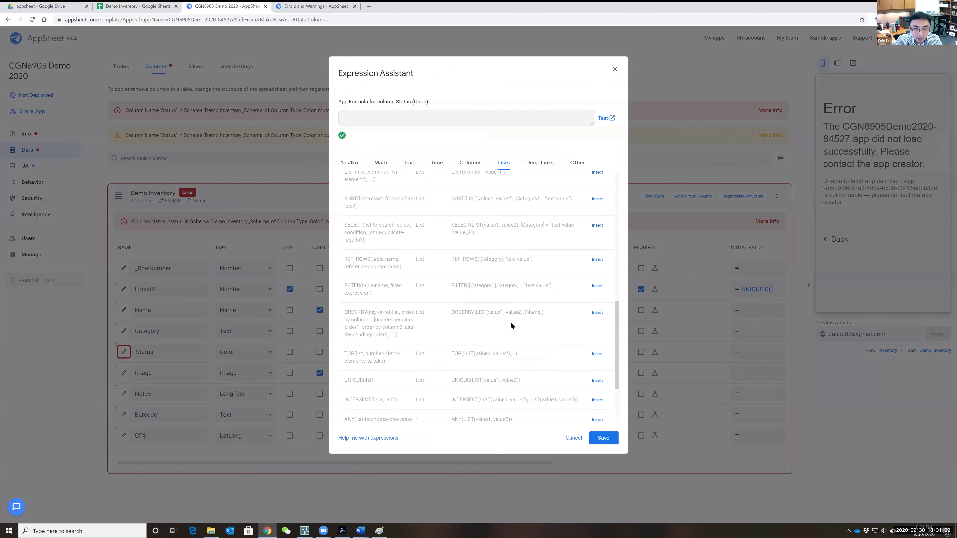
pyautogui.scroll(5, 512, 332)
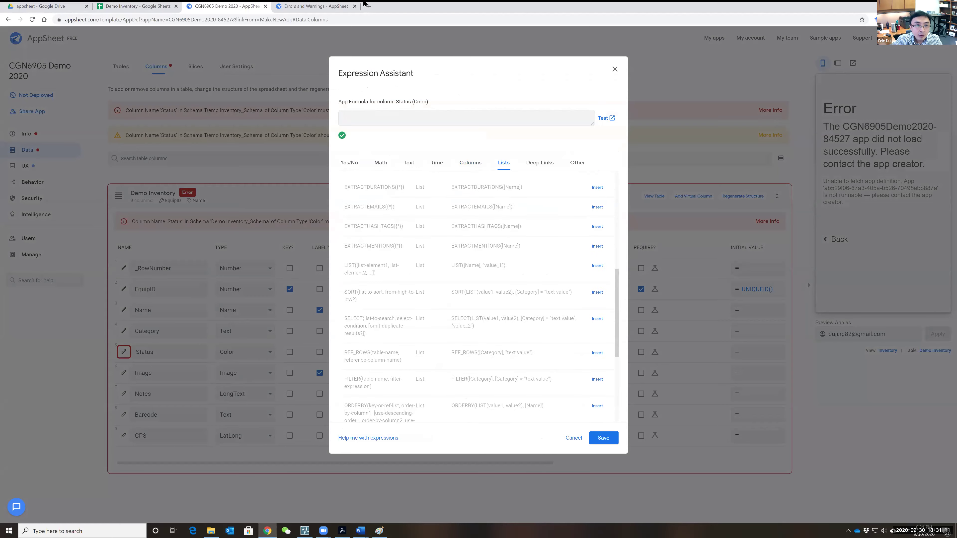
pyautogui.click(306, 8)
# - Search the web for 'appsheet' in a new tab and open the AppSheet home page
pyautogui.click(369, 7)
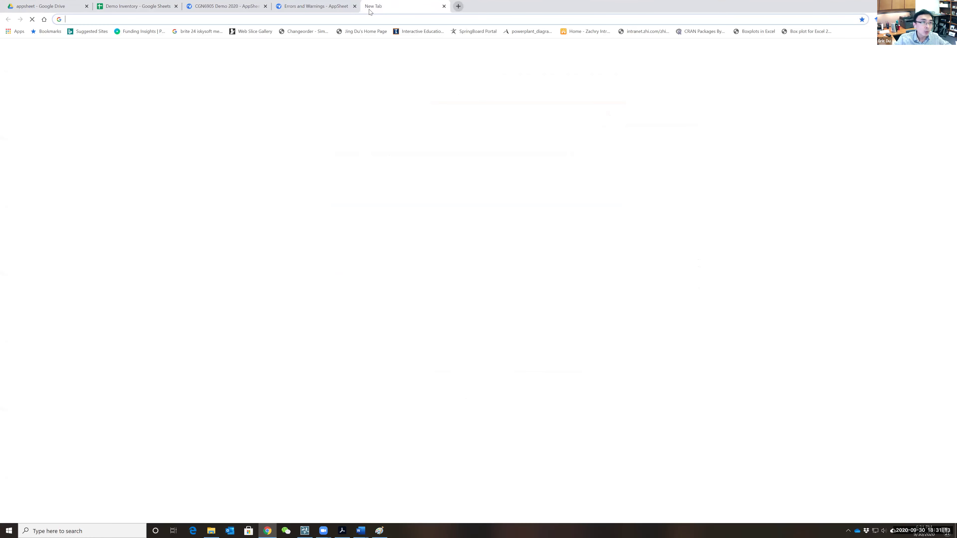
pyautogui.write('appsheet')
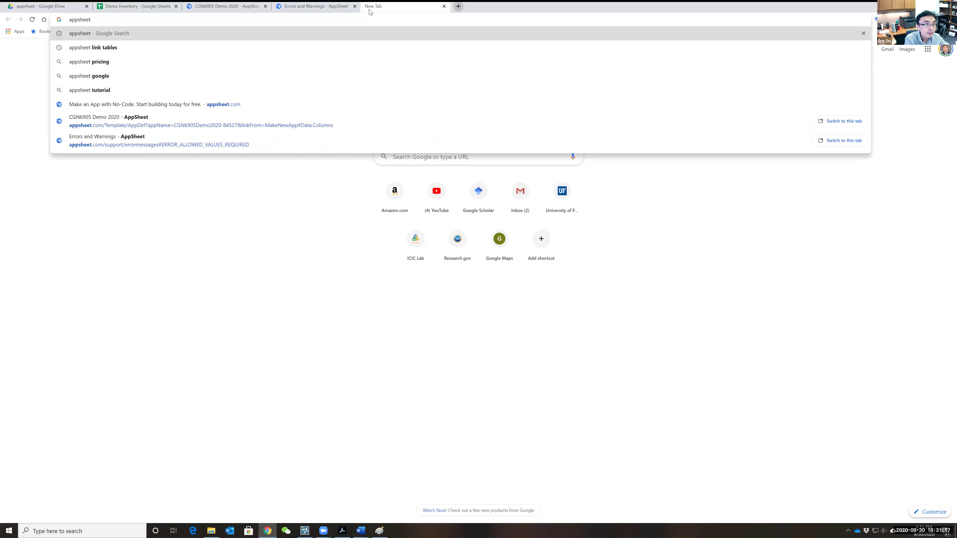
pyautogui.press('Return')
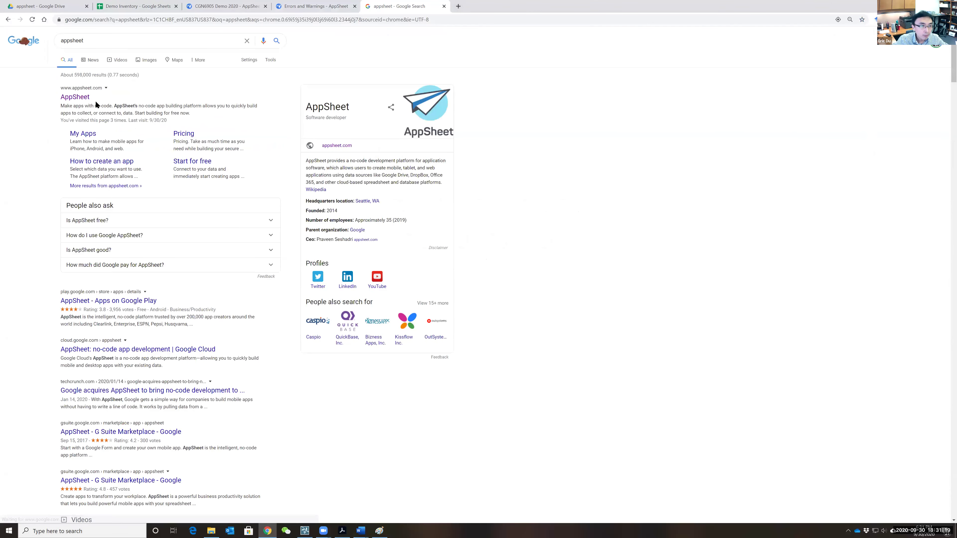
pyautogui.click(76, 97)
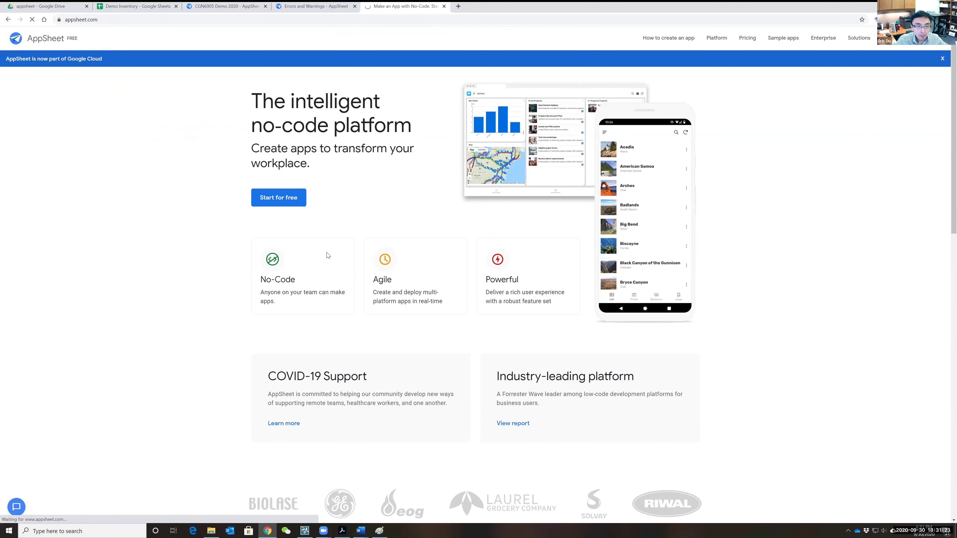
# - Go to My Apps and open the Class Demo 2020 app
pyautogui.moveTo(919, 37)
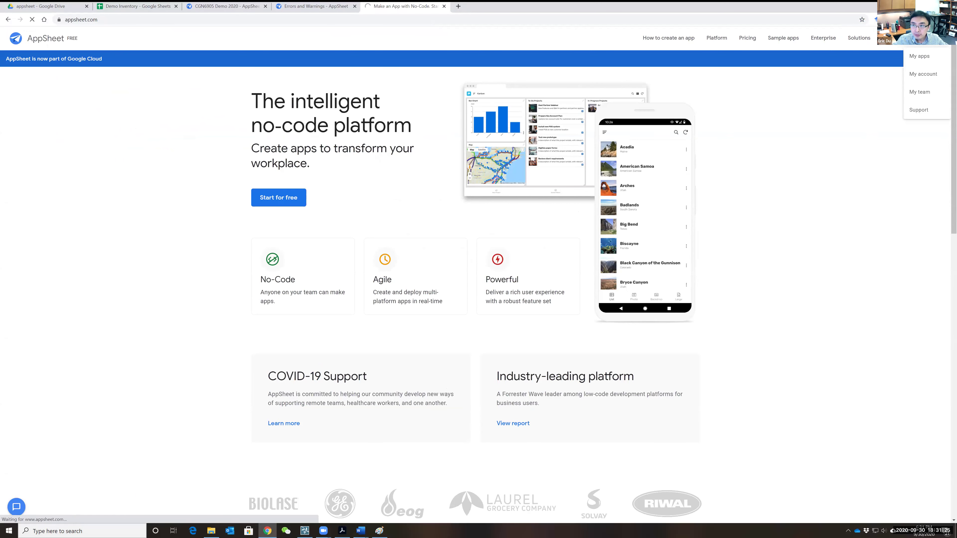
pyautogui.click(920, 56)
pyautogui.scroll(-2, 384, 233)
pyautogui.scroll(-1, 376, 265)
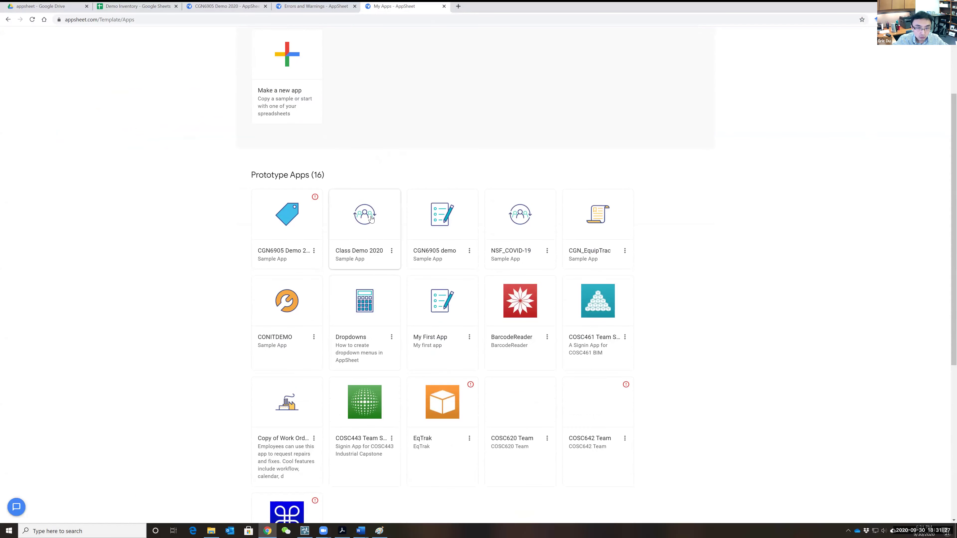
pyautogui.click(369, 216)
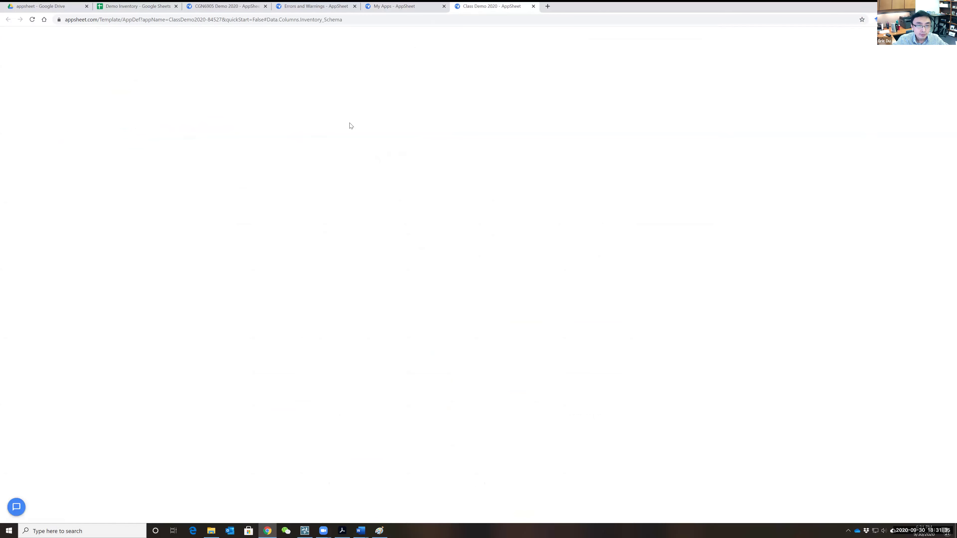
# - View Class Demo 2020's Inventory columns and inspect the Status formula editor without changes
pyautogui.click(398, 7)
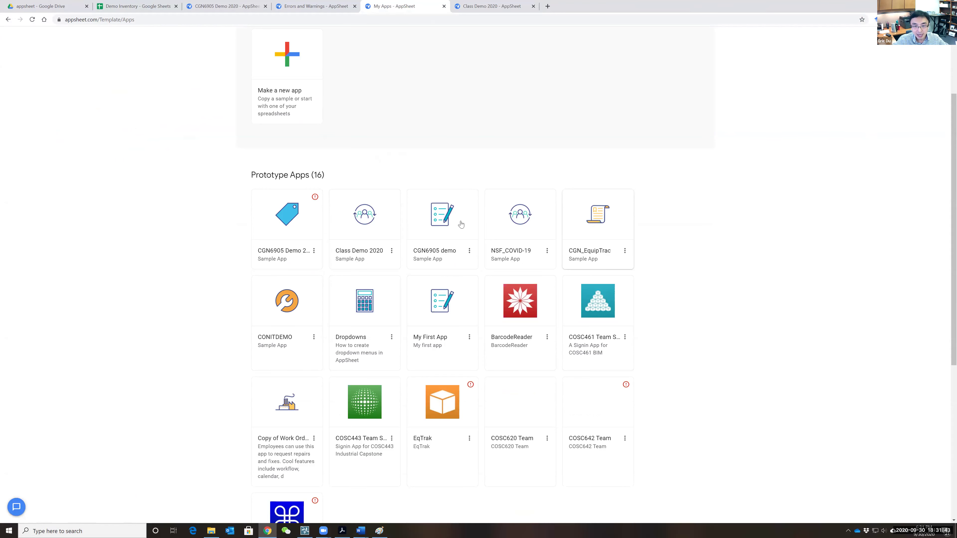
pyautogui.click(489, 6)
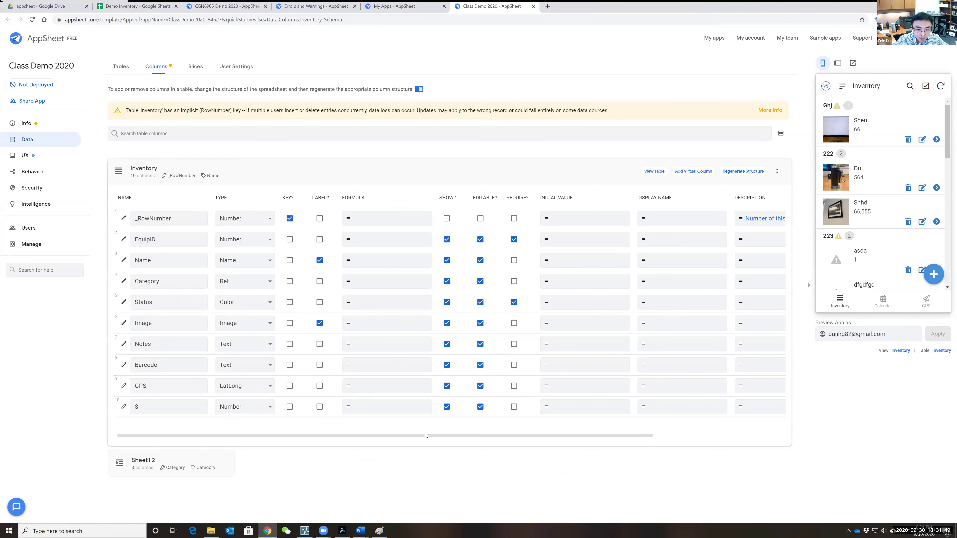
pyautogui.moveTo(425, 433); pyautogui.dragTo(374, 443)
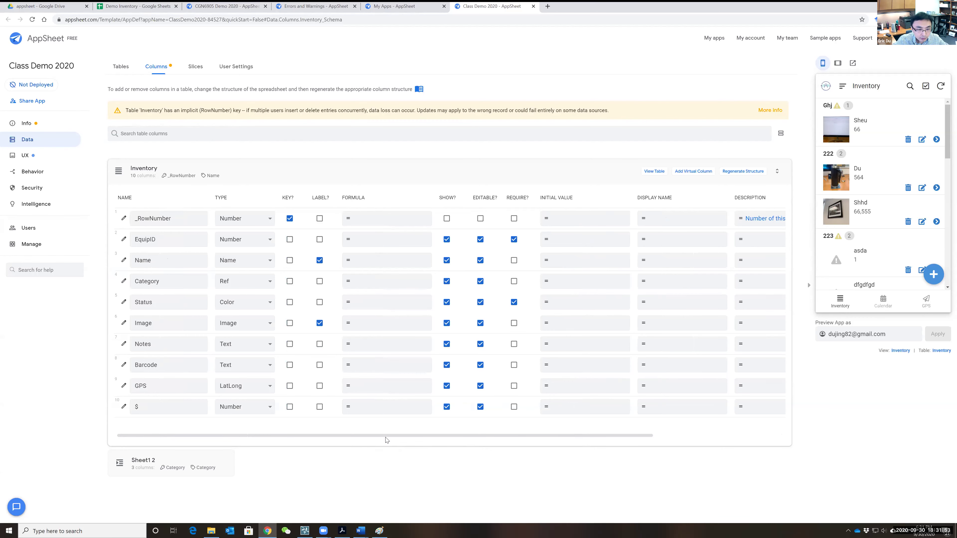
pyautogui.click(406, 301)
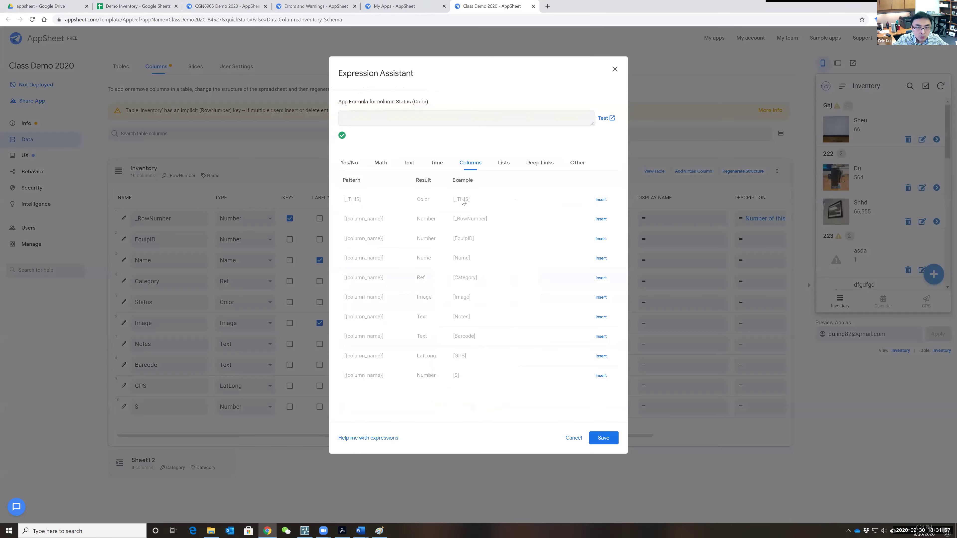
pyautogui.click(615, 70)
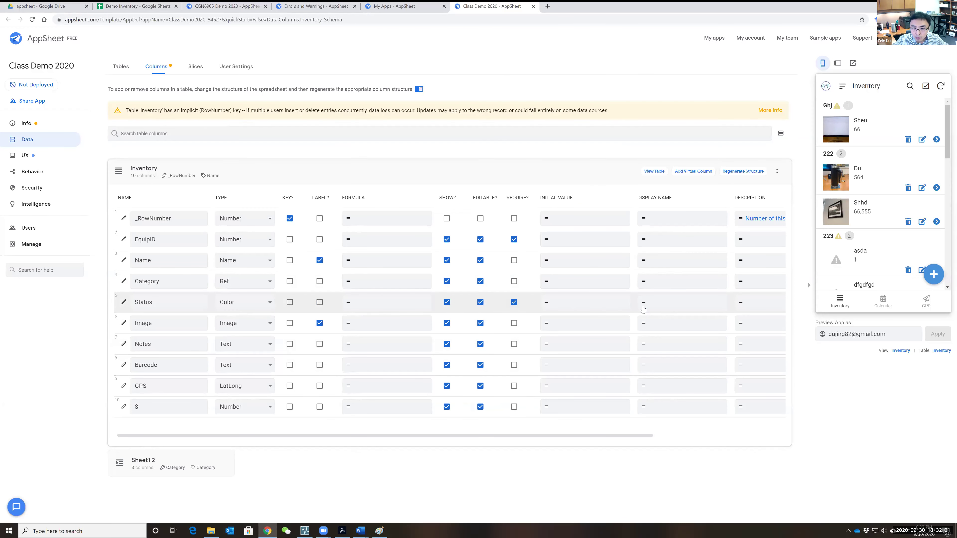
# - Move My Apps to the last tab, switch to CGN6905 Demo 2020, and close the errors page and formula editor
pyautogui.click(397, 6)
pyautogui.moveTo(505, 6); pyautogui.dragTo(483, 6)
pyautogui.click(316, 6)
pyautogui.click(226, 6)
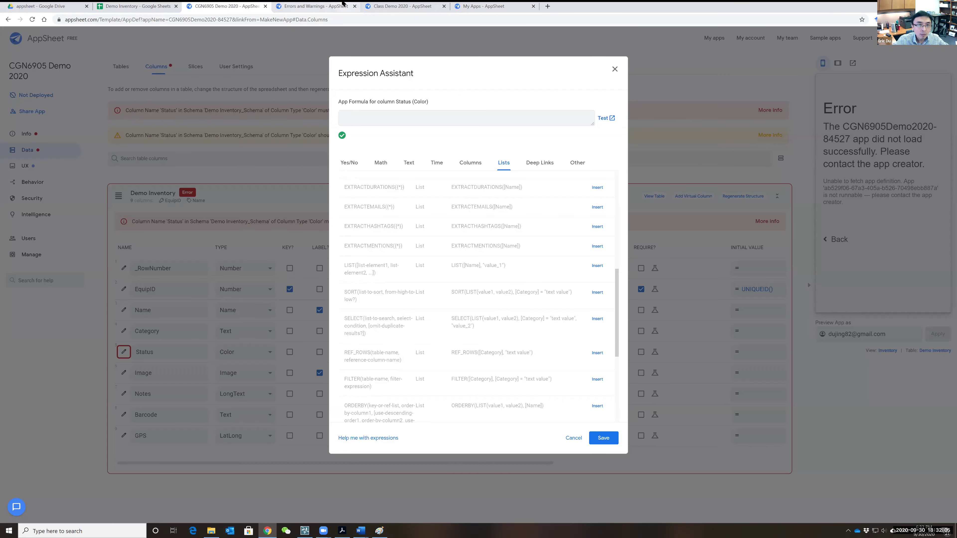
pyautogui.click(355, 6)
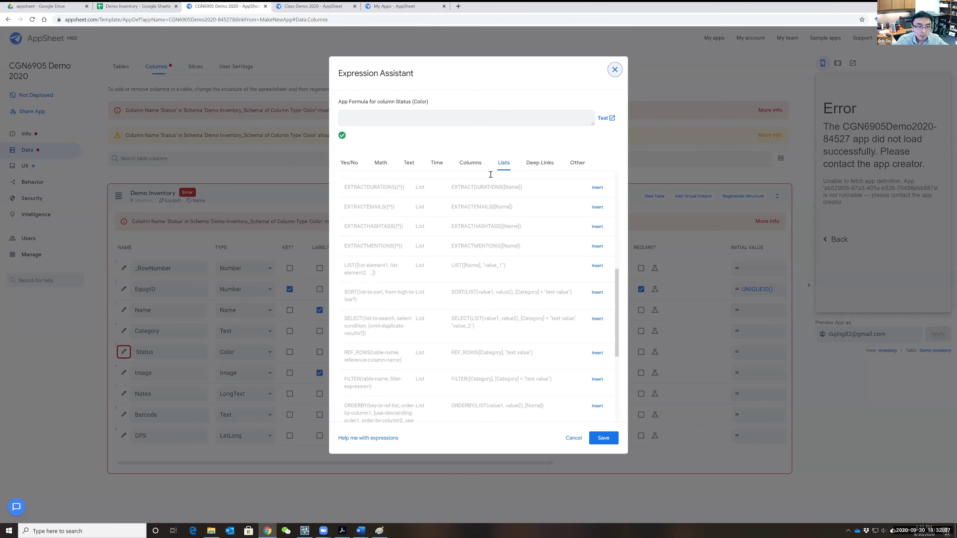
pyautogui.click(615, 68)
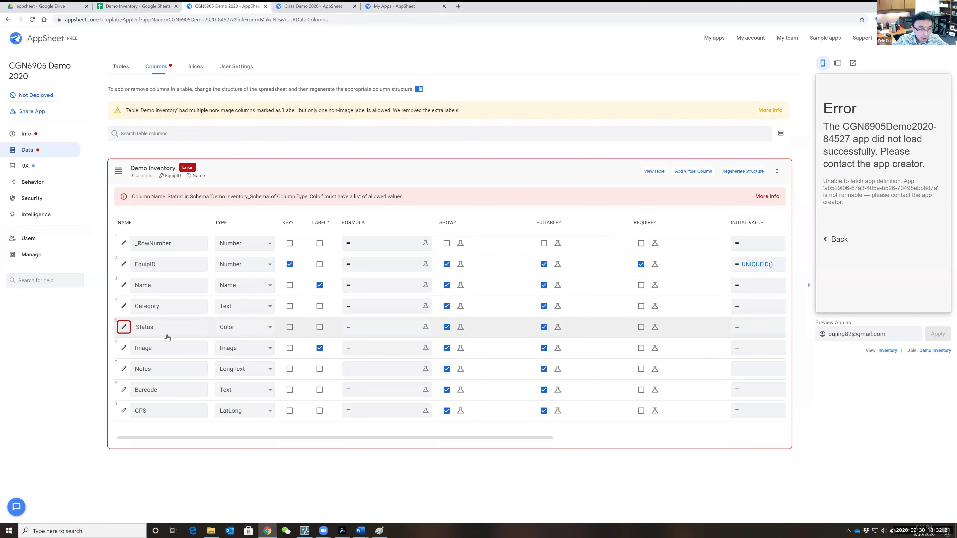
# - Add red, yellow and green as allowed values for the Status column
pyautogui.click(124, 328)
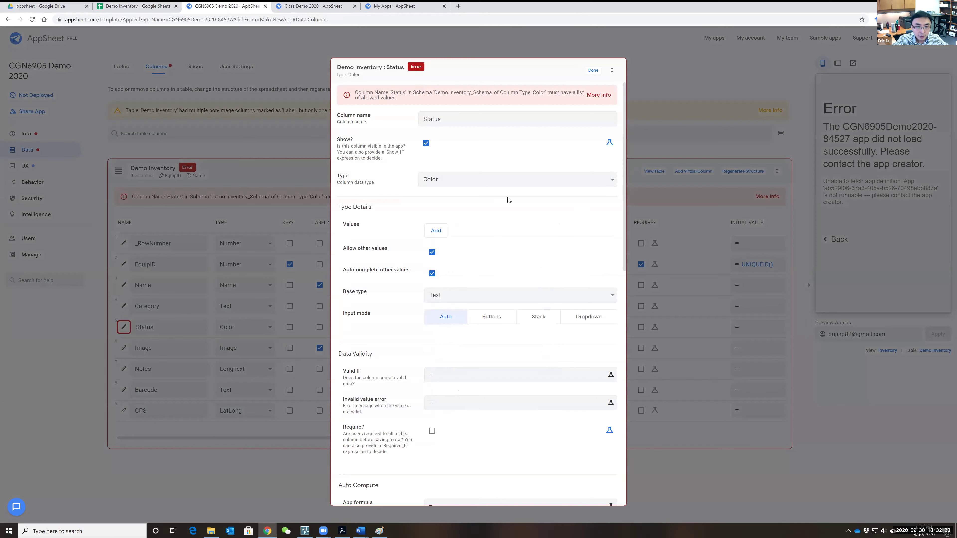
pyautogui.click(593, 70)
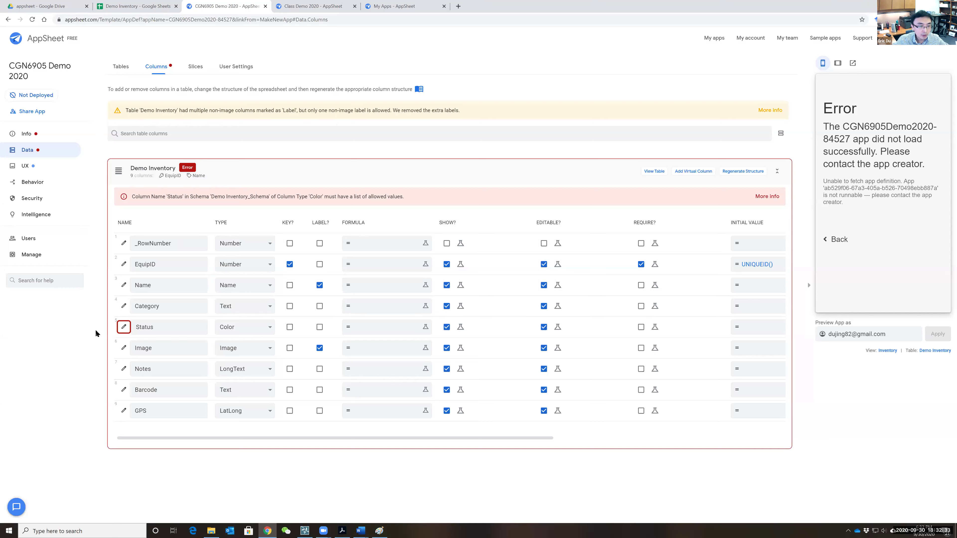
pyautogui.click(123, 326)
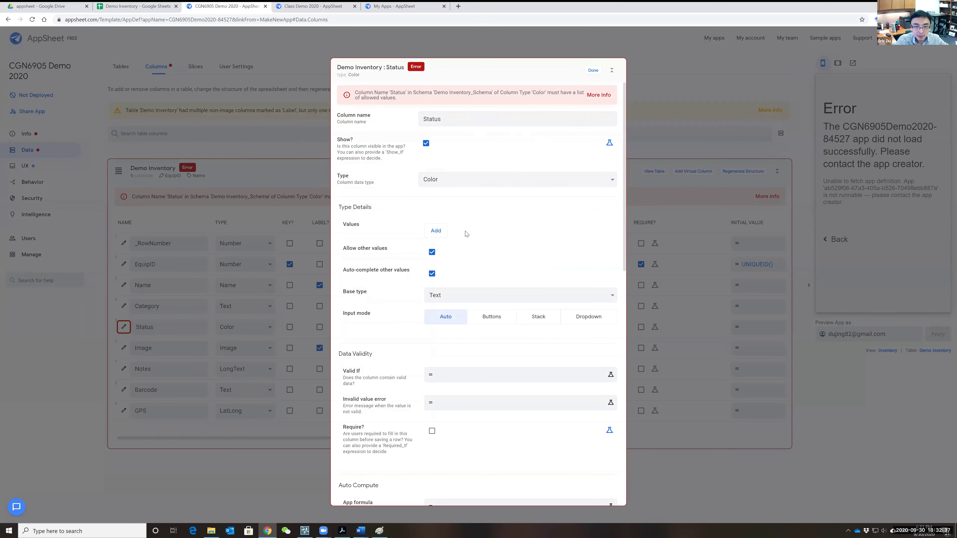
pyautogui.click(438, 232)
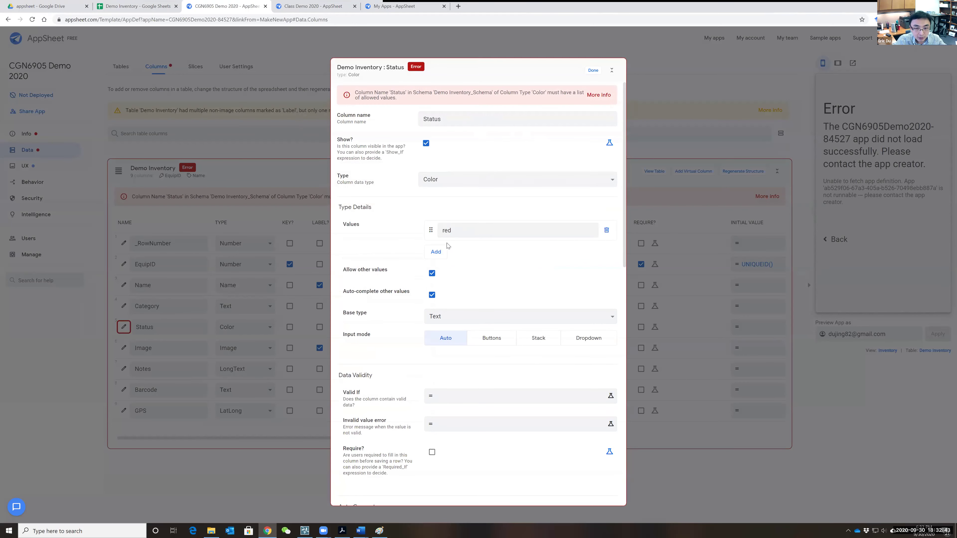
pyautogui.click(436, 252)
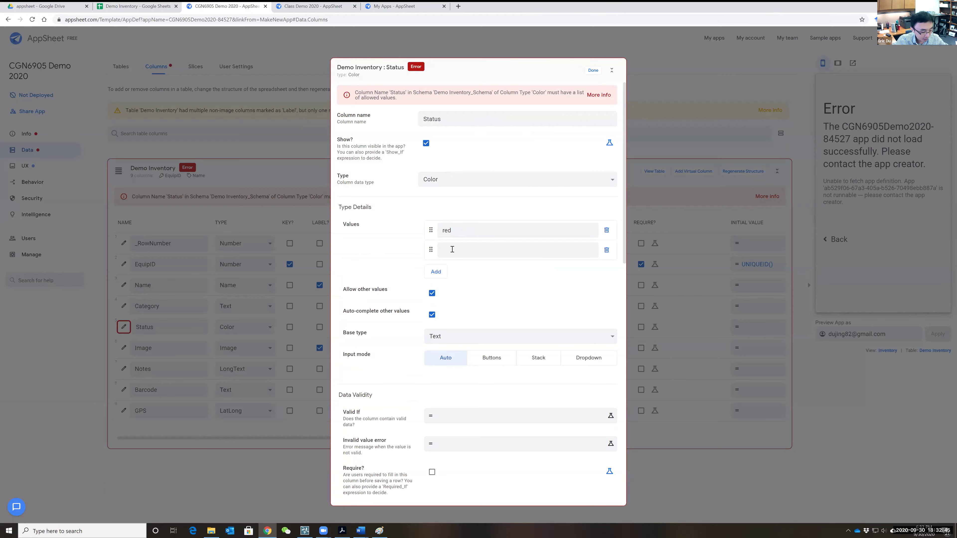
pyautogui.write('yellow')
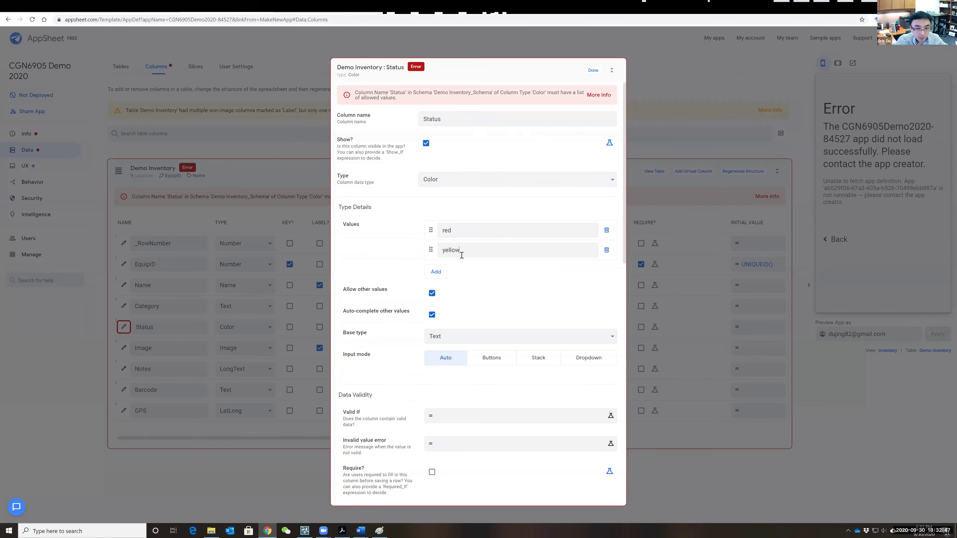
pyautogui.click(441, 271)
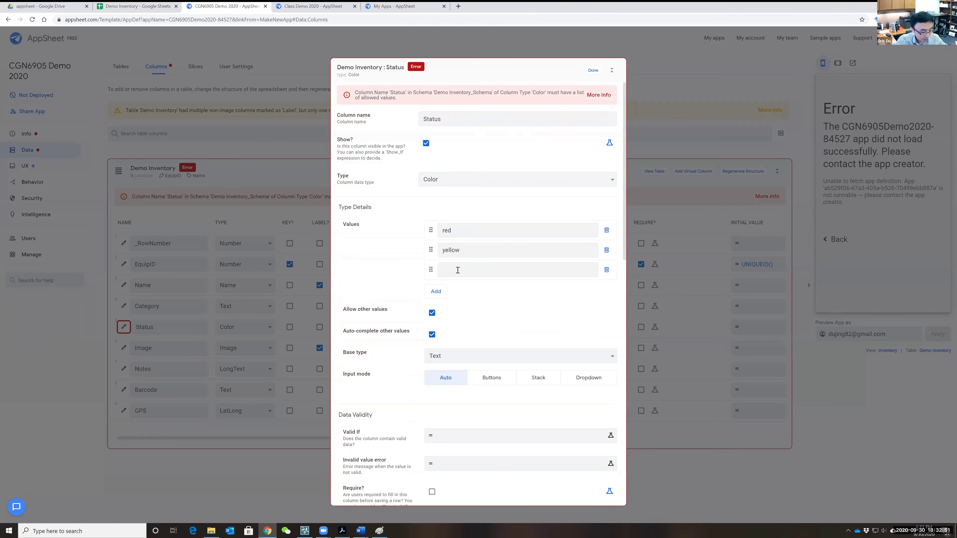
pyautogui.write('n')
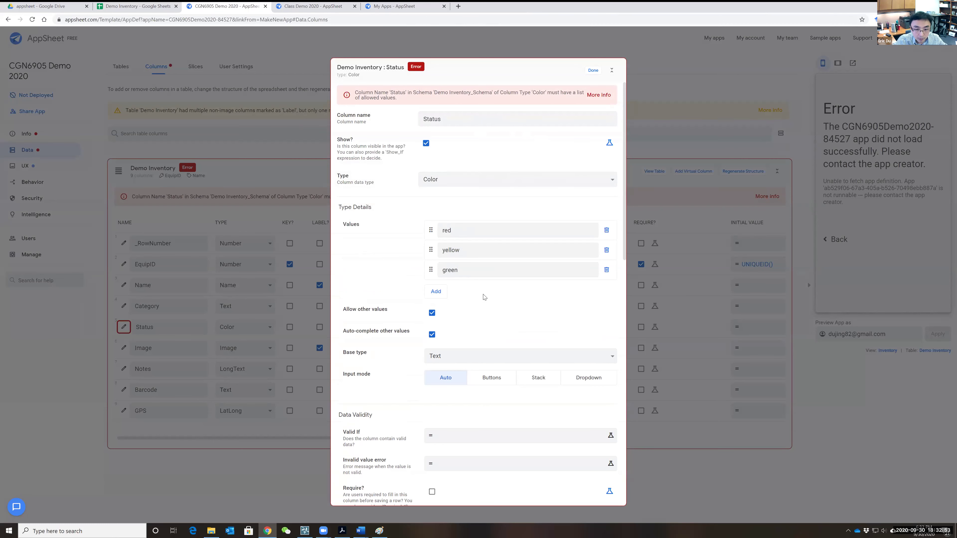
pyautogui.scroll(-4, 516, 332)
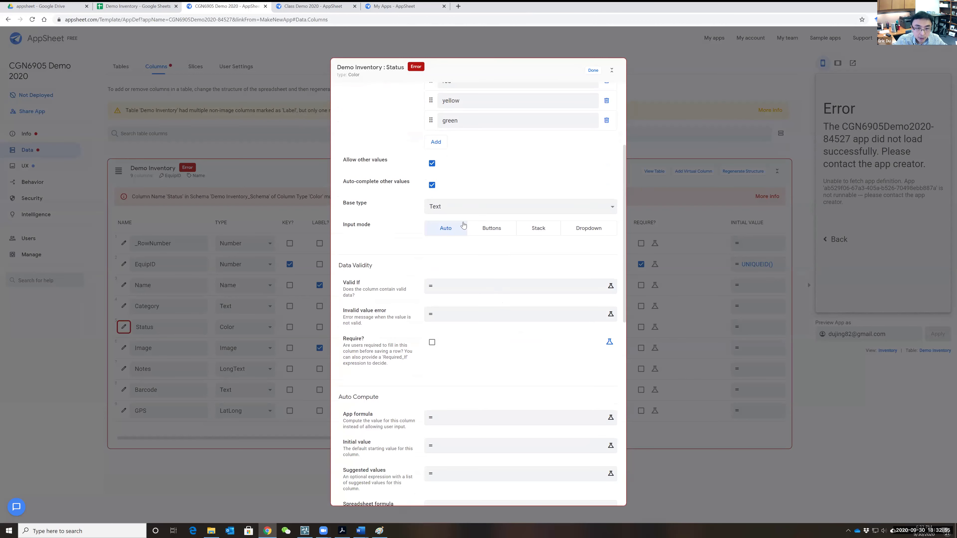
# - Keep Text as the Status base type and close the column settings
pyautogui.click(520, 209)
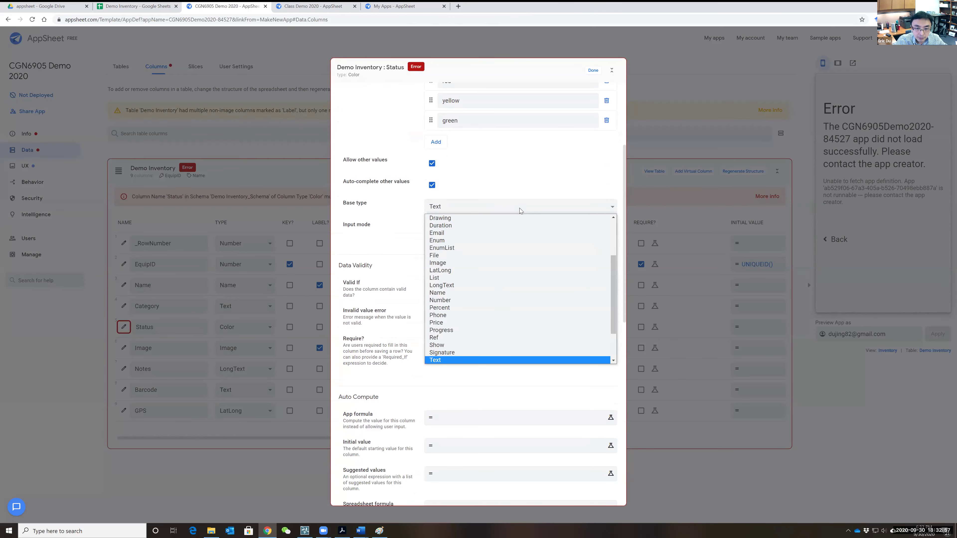
pyautogui.click(520, 208)
pyautogui.click(520, 208)
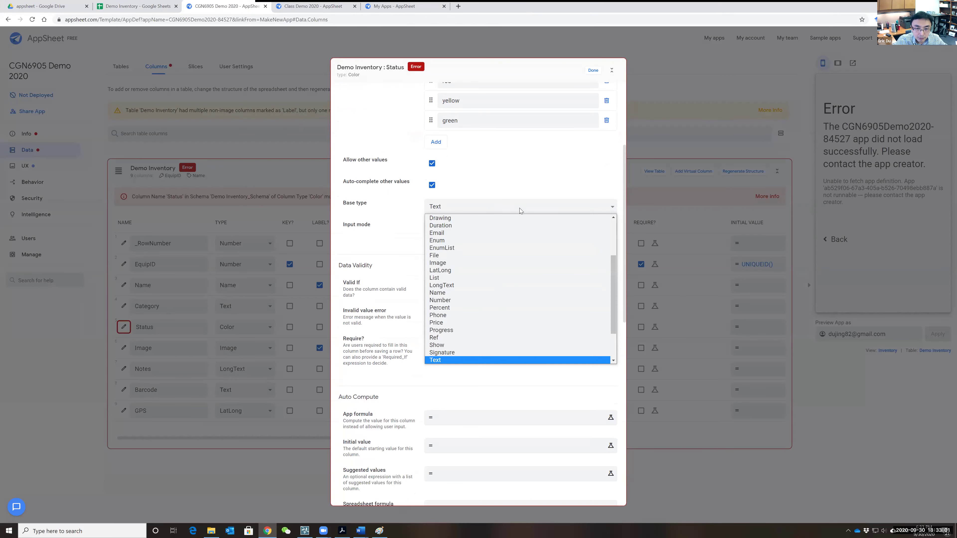
pyautogui.click(496, 192)
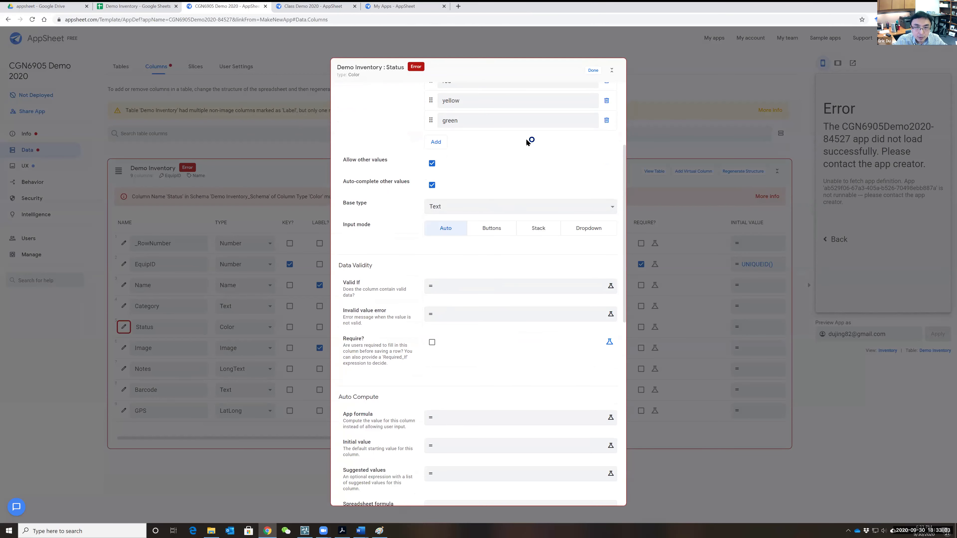
pyautogui.scroll(-8, 470, 336)
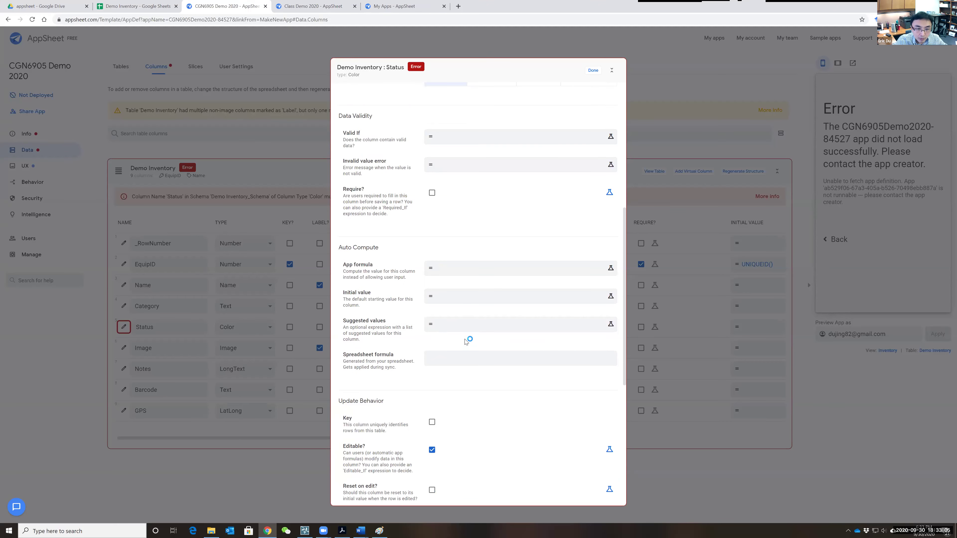
pyautogui.scroll(-4, 472, 362)
pyautogui.scroll(15, 551, 164)
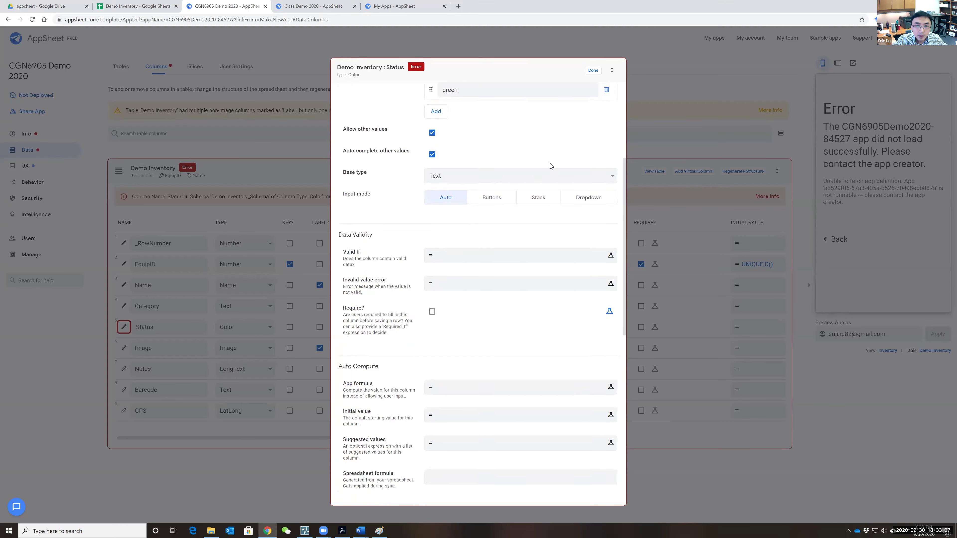
pyautogui.click(593, 71)
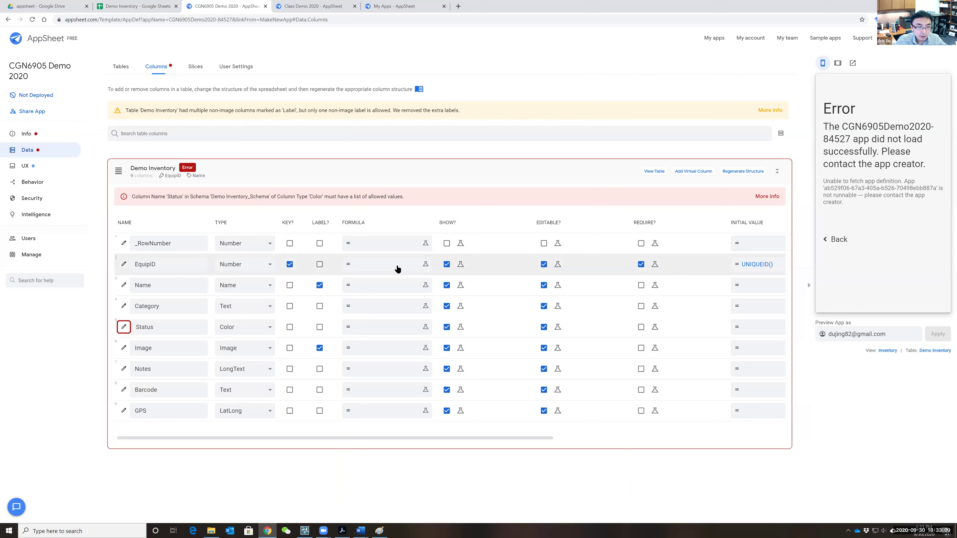
pyautogui.click(313, 6)
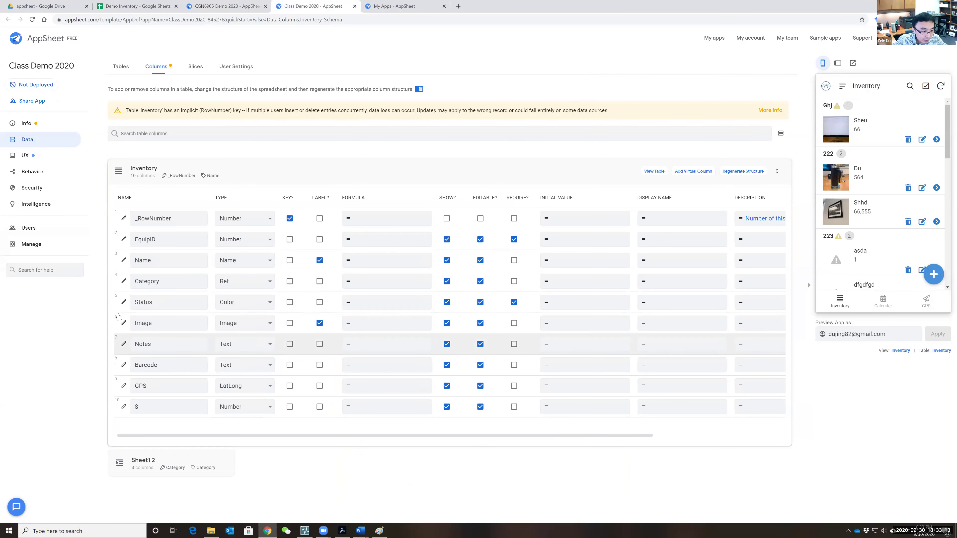
pyautogui.click(124, 302)
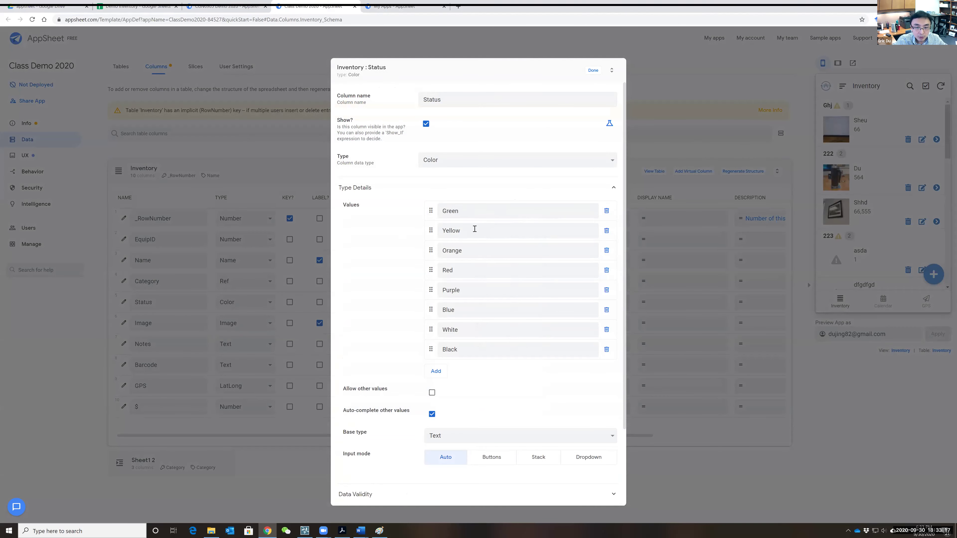
pyautogui.scroll(-2, 505, 289)
pyautogui.scroll(2, 489, 214)
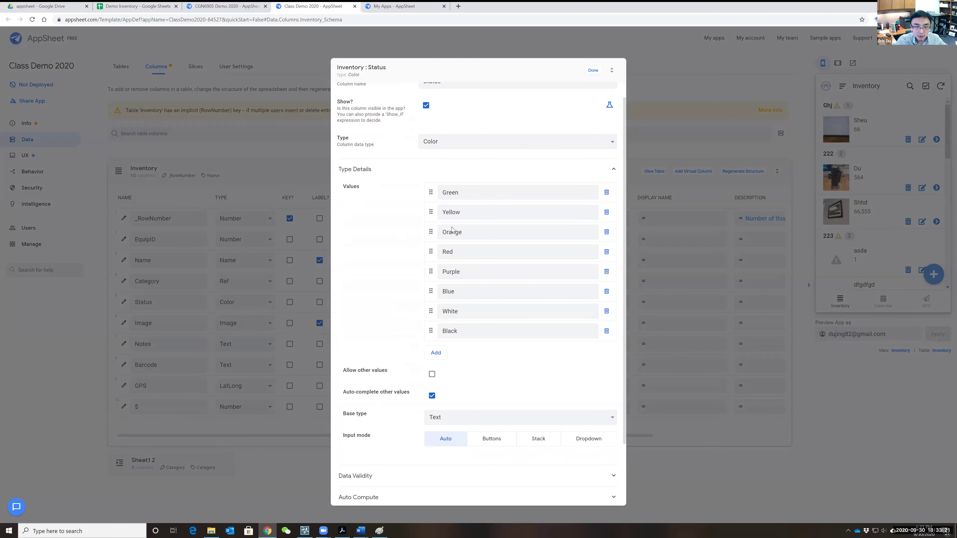
pyautogui.scroll(-2, 490, 337)
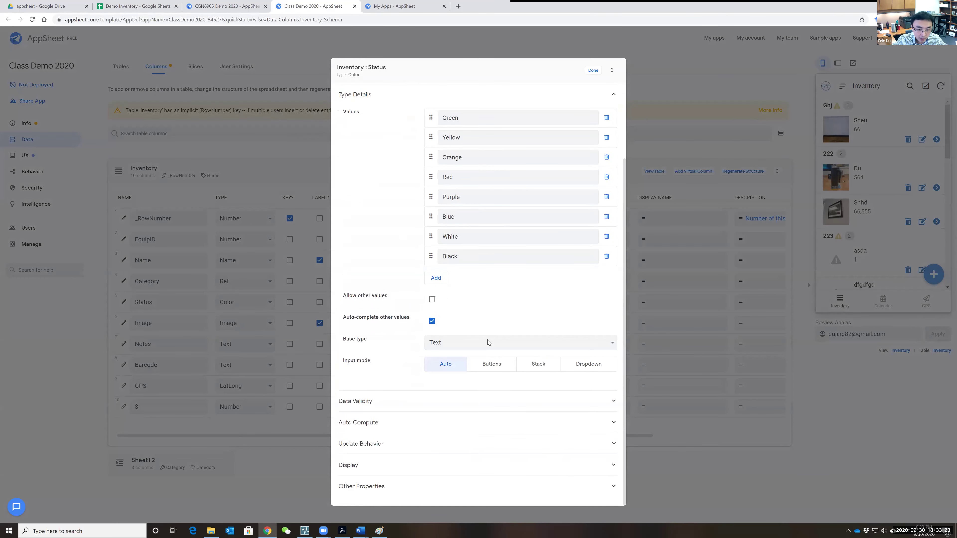
pyautogui.scroll(3, 446, 425)
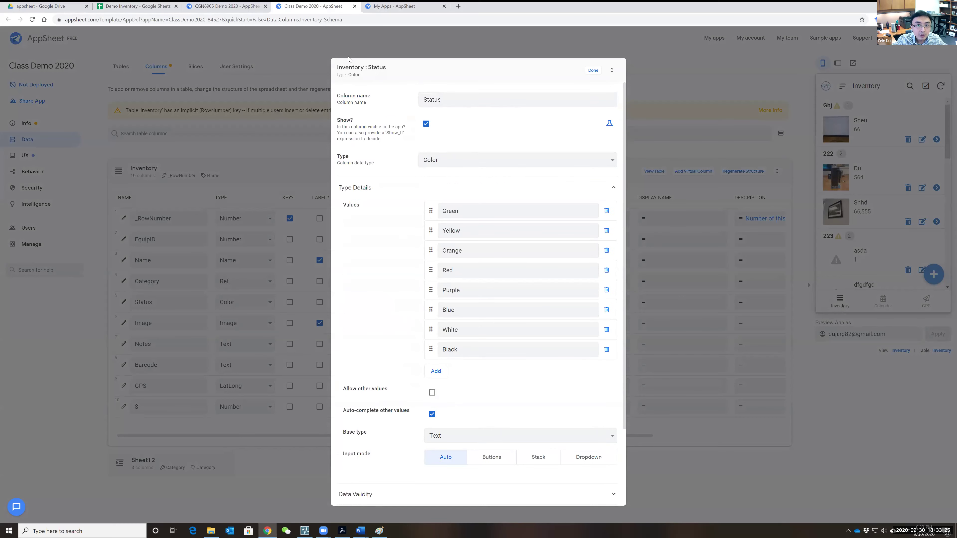
pyautogui.click(249, 6)
pyautogui.click(123, 327)
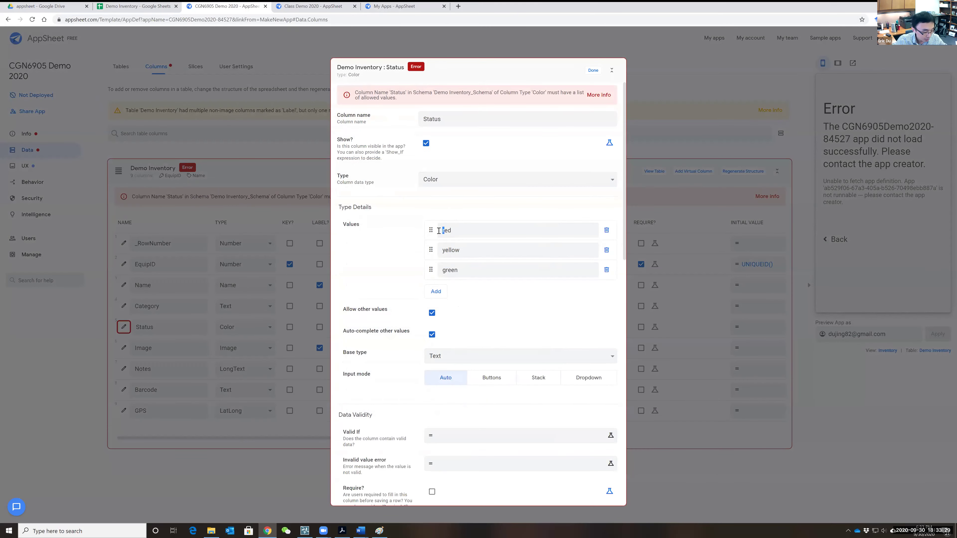
# - Capitalise the Status values to Red, Yellow and Green and save the column
pyautogui.write('Y')
pyautogui.write('G')
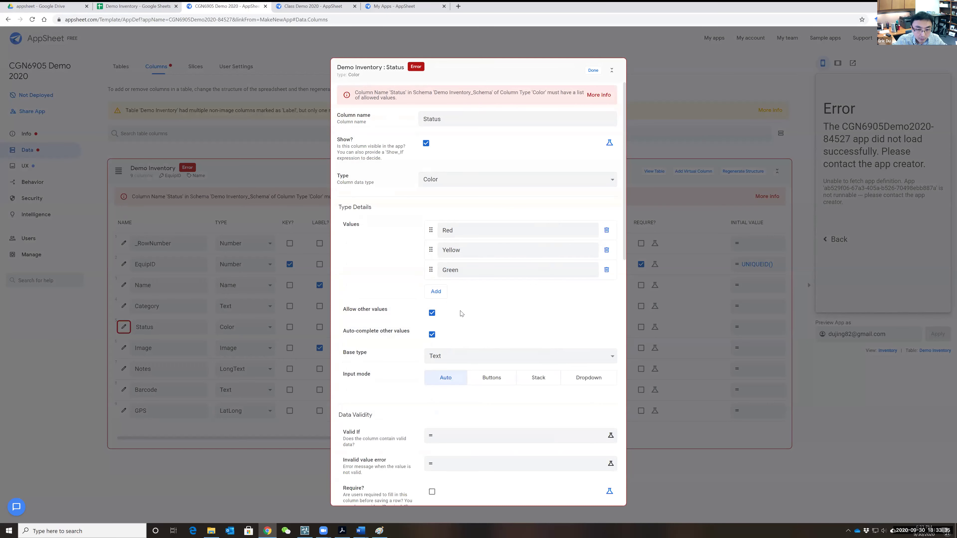
pyautogui.scroll(-3, 464, 324)
pyautogui.scroll(1, 470, 338)
pyautogui.scroll(2, 474, 335)
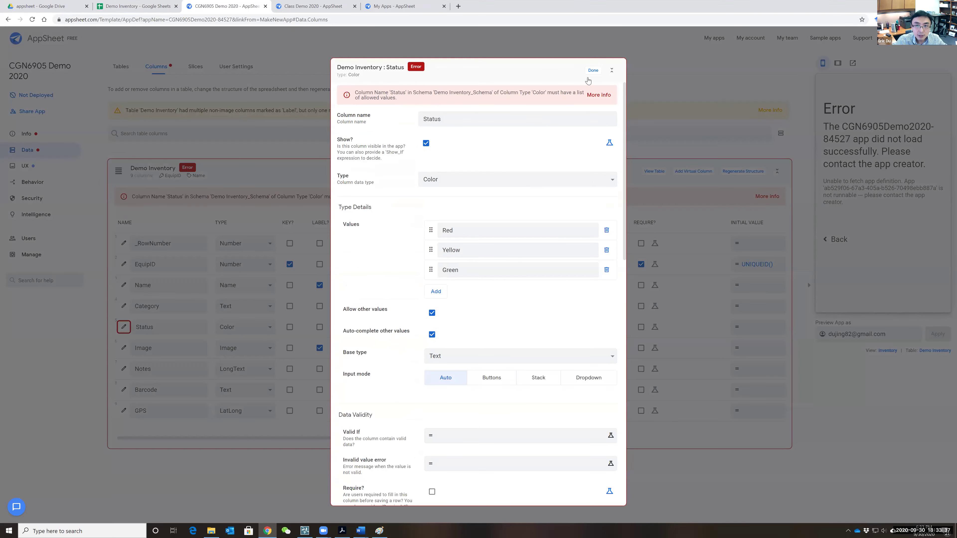
pyautogui.click(593, 71)
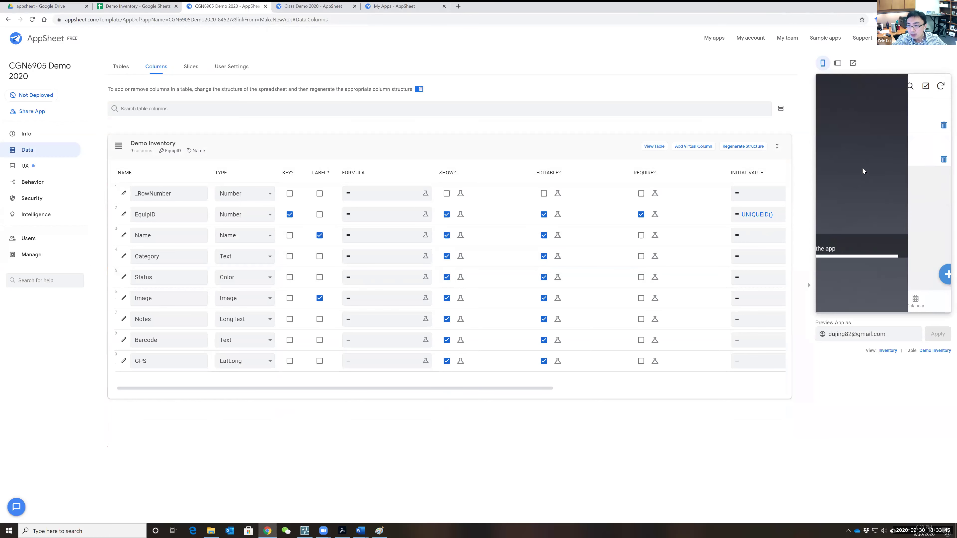
# - In the preview, add a record with Red status and a captured GPS location, and save it
pyautogui.click(933, 275)
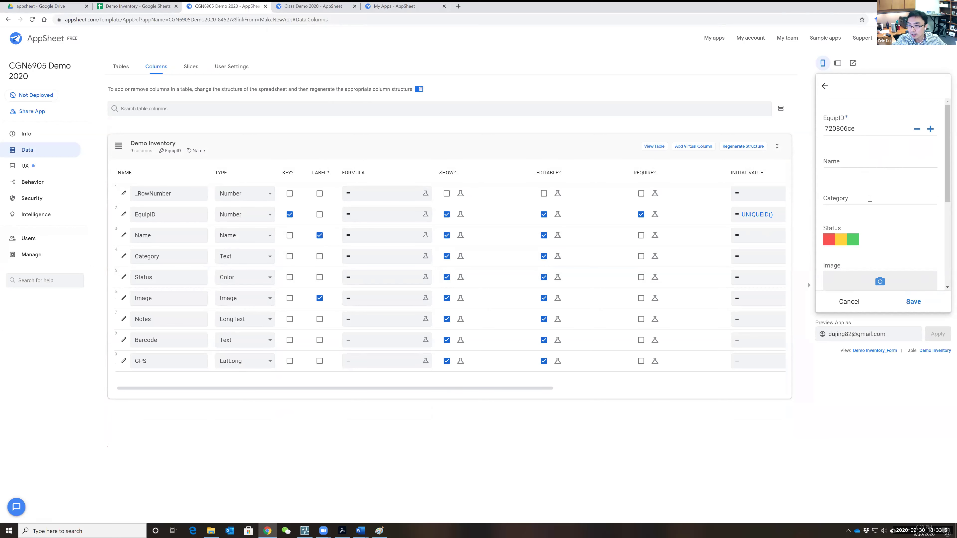
pyautogui.click(853, 241)
pyautogui.click(835, 241)
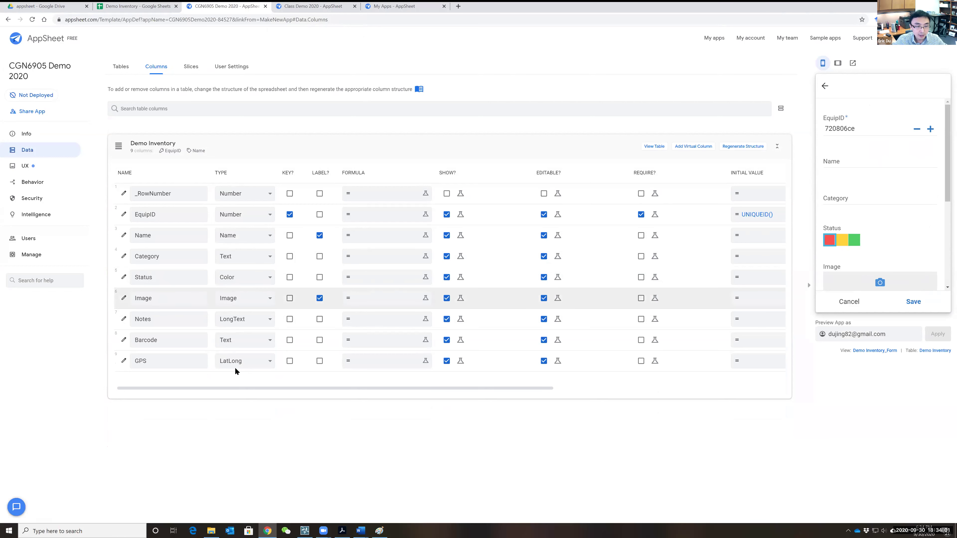
pyautogui.scroll(-3, 867, 234)
pyautogui.scroll(2, 867, 234)
pyautogui.scroll(-2, 904, 235)
pyautogui.click(931, 233)
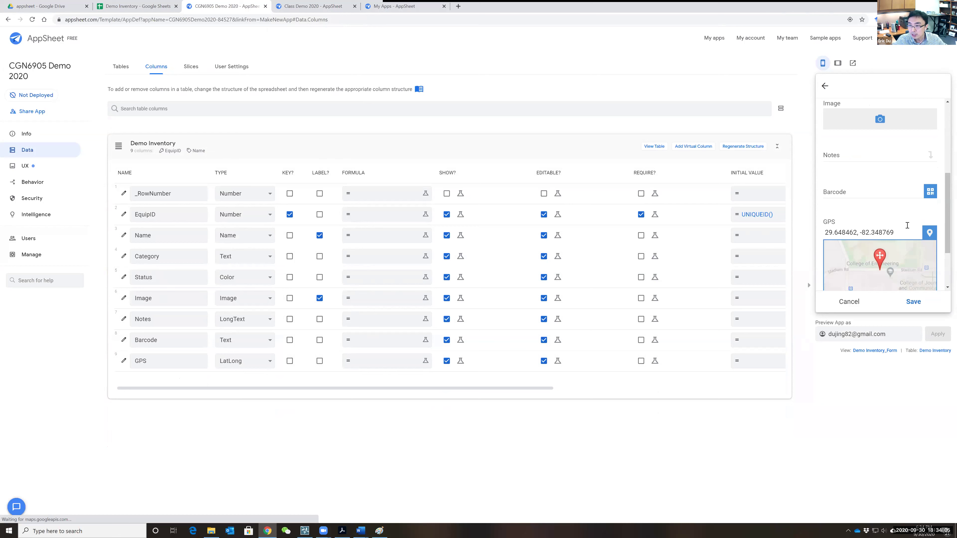
pyautogui.scroll(-2, 921, 215)
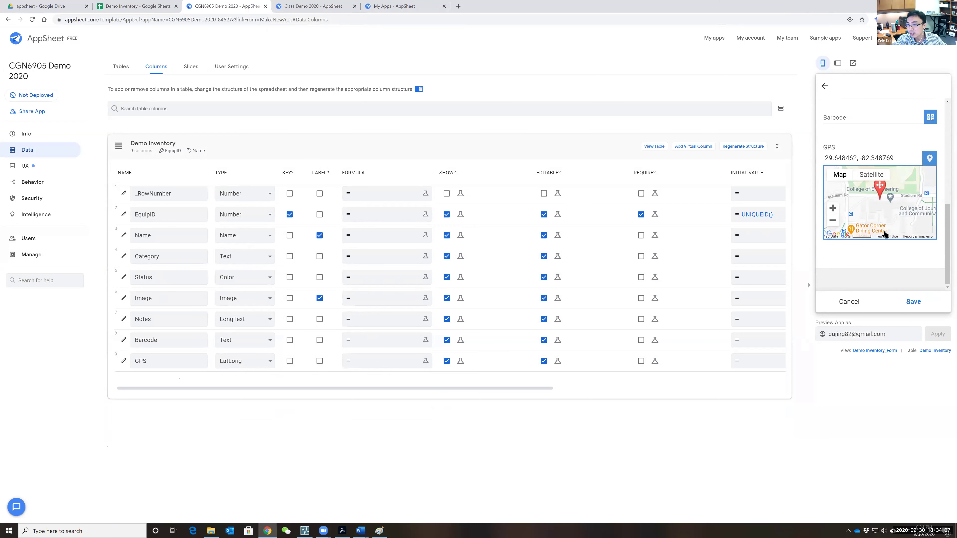
pyautogui.click(912, 303)
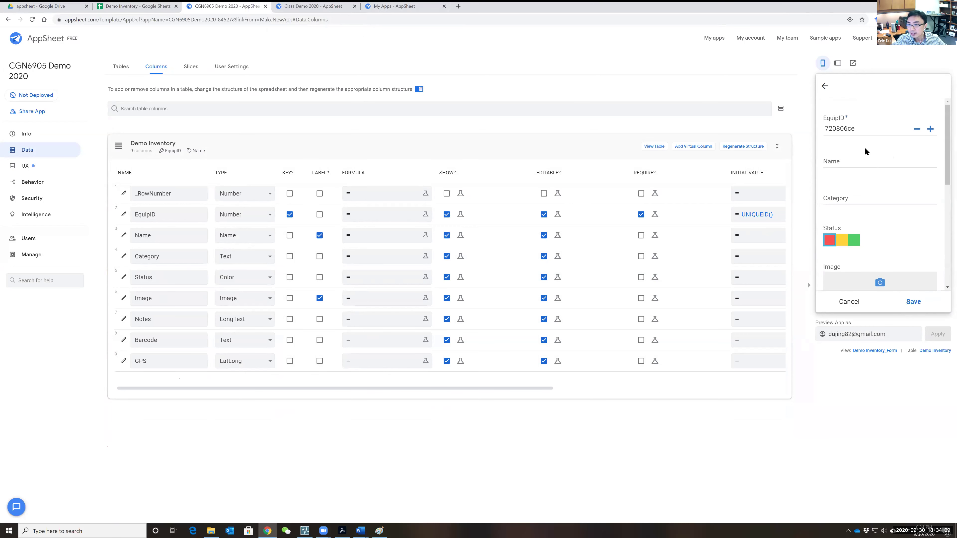
# - Fill in a second record, change its EquipID to 1001, and save it
pyautogui.click(866, 182)
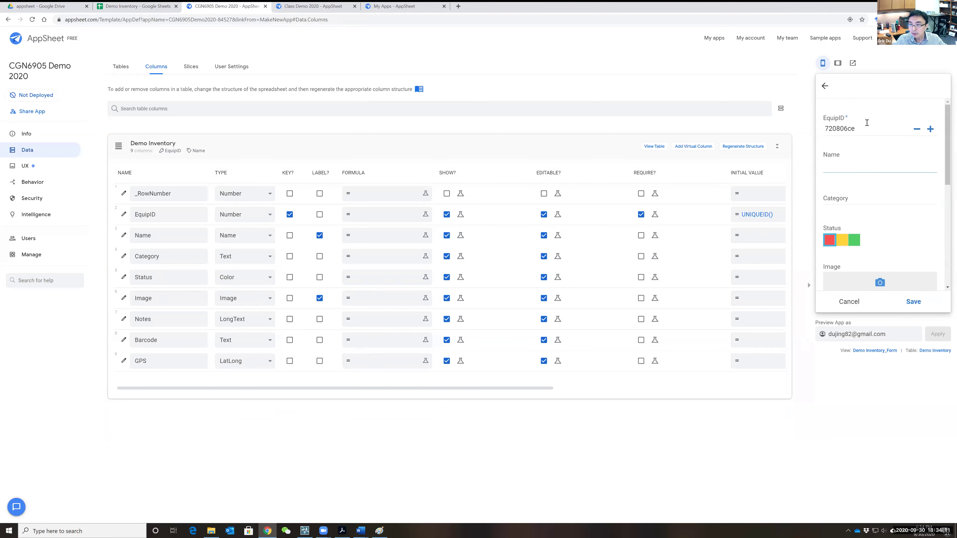
pyautogui.scroll(-1, 842, 177)
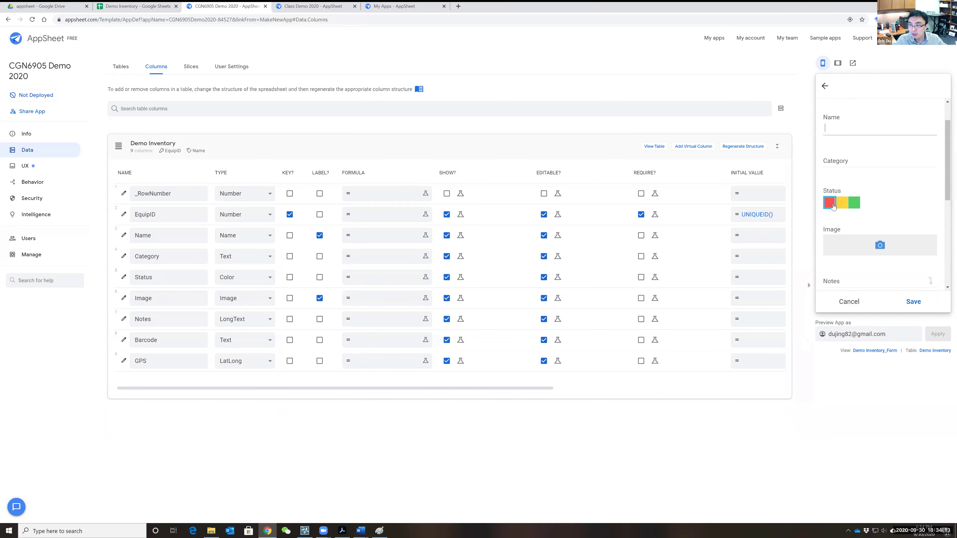
pyautogui.scroll(-2, 860, 227)
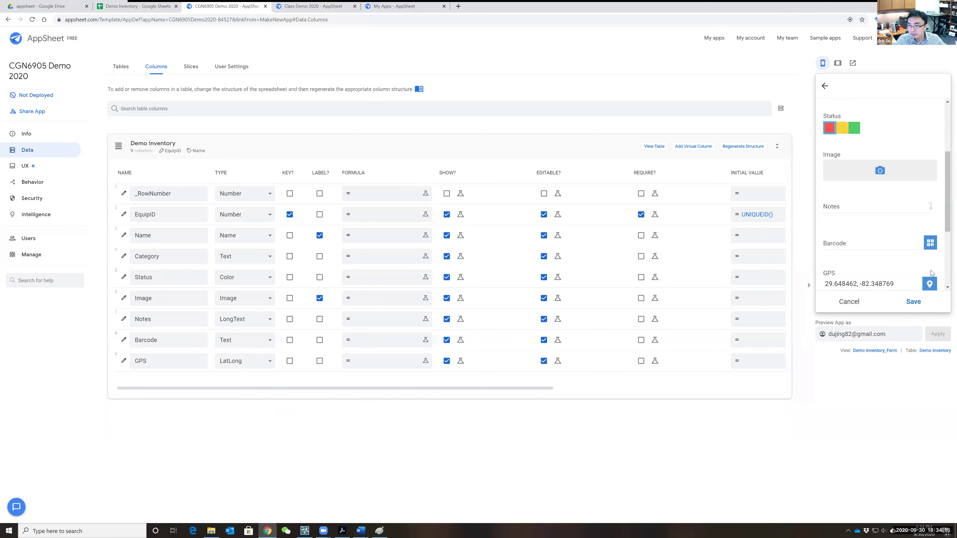
pyautogui.click(914, 302)
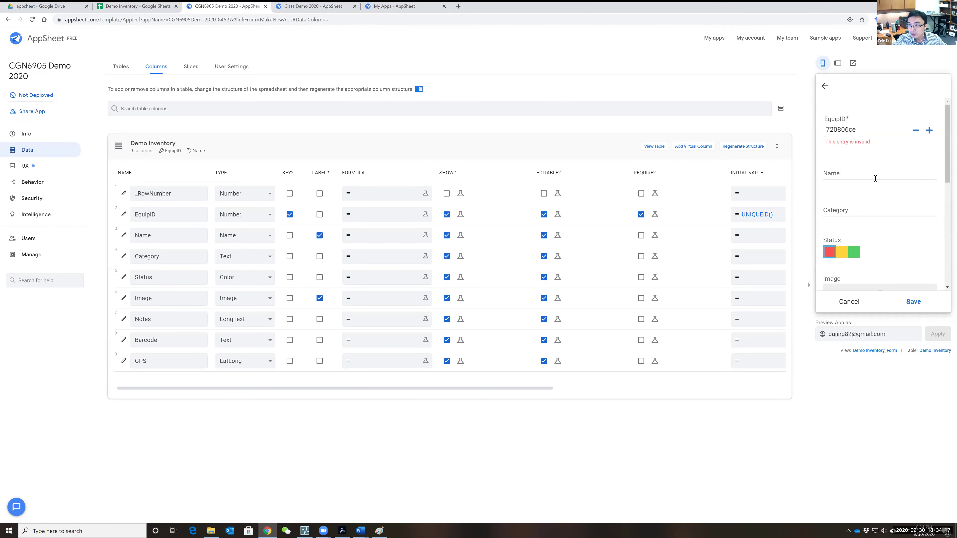
pyautogui.doubleClick(857, 129)
pyautogui.write('1001')
pyautogui.click(918, 303)
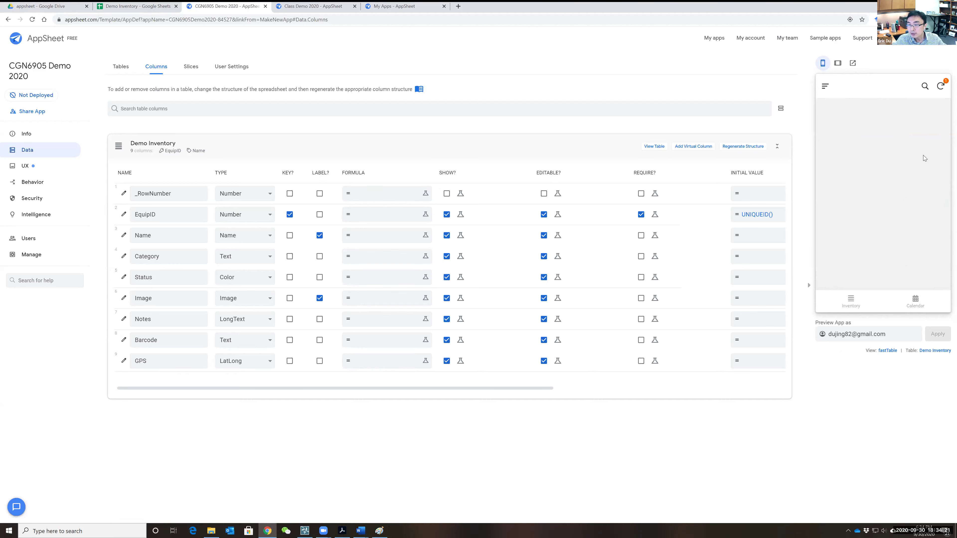
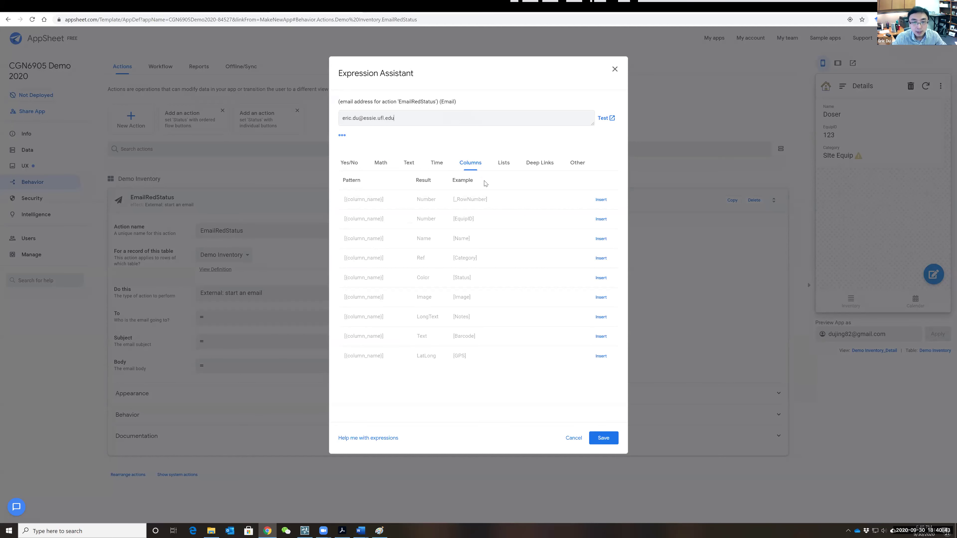
# - Finish entering the course e-mail address as the EmailRedStatus recipient, fix the typo, and save it
pyautogui.click(604, 438)
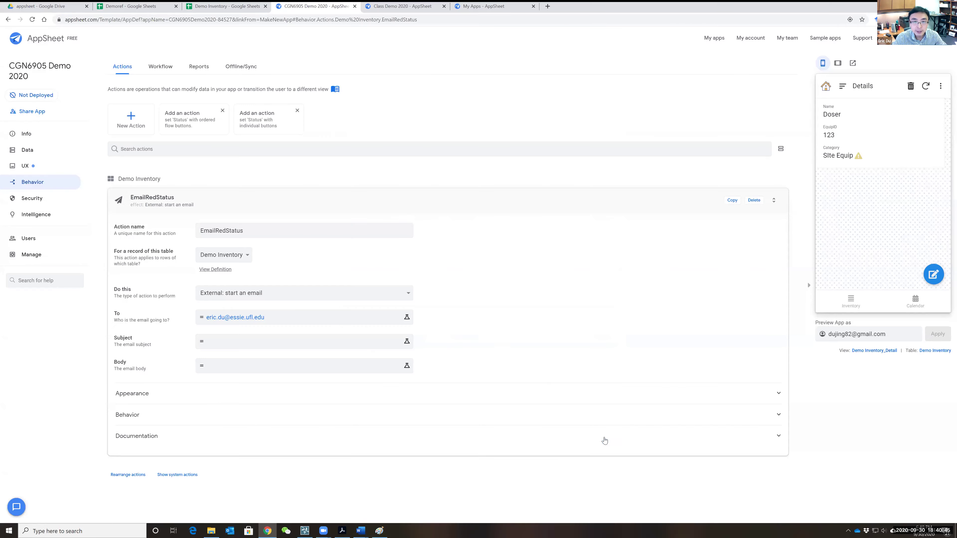
# - Type WARNING!! as the email subject expression
pyautogui.click(239, 342)
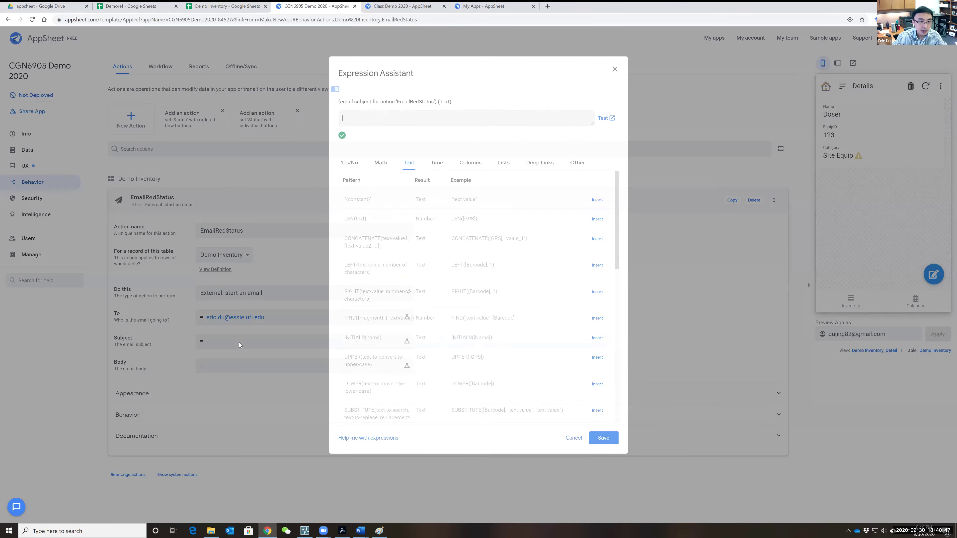
pyautogui.write('W')
pyautogui.press('BackSpace')
pyautogui.write('warning')
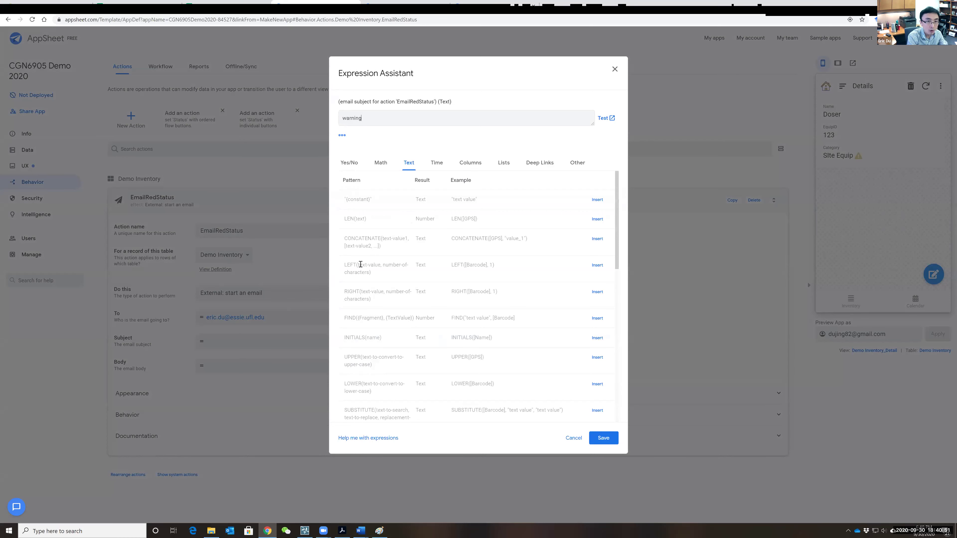
pyautogui.press('BackSpace')
pyautogui.press('BackSpace')
pyautogui.press('BackSpace')
pyautogui.press('BackSpace')
pyautogui.press('BackSpace')
pyautogui.press('BackSpace')
pyautogui.press('BackSpace')
pyautogui.write('WARNING!!')
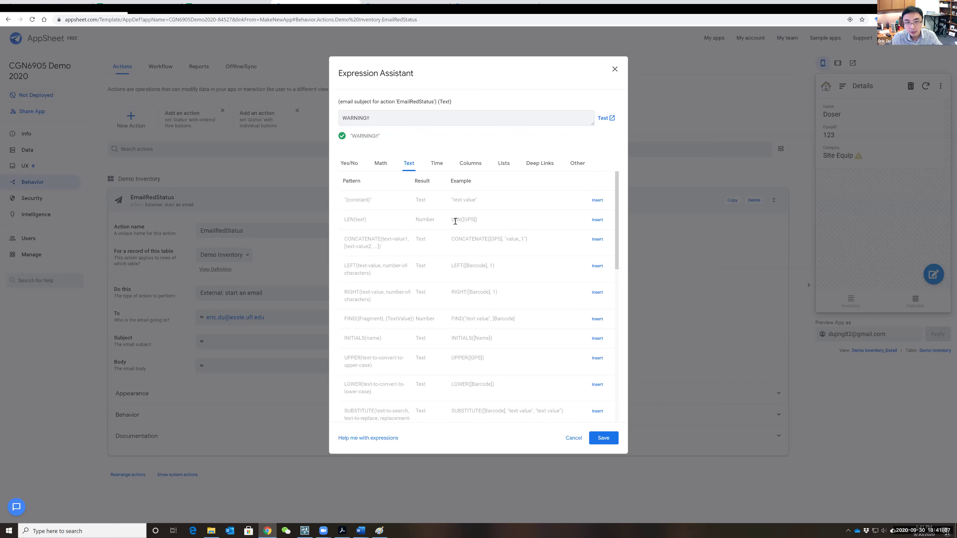
# - Browse the function lists and append [Status]+[Barcode] to the subject
pyautogui.click(379, 165)
pyautogui.scroll(-3, 455, 291)
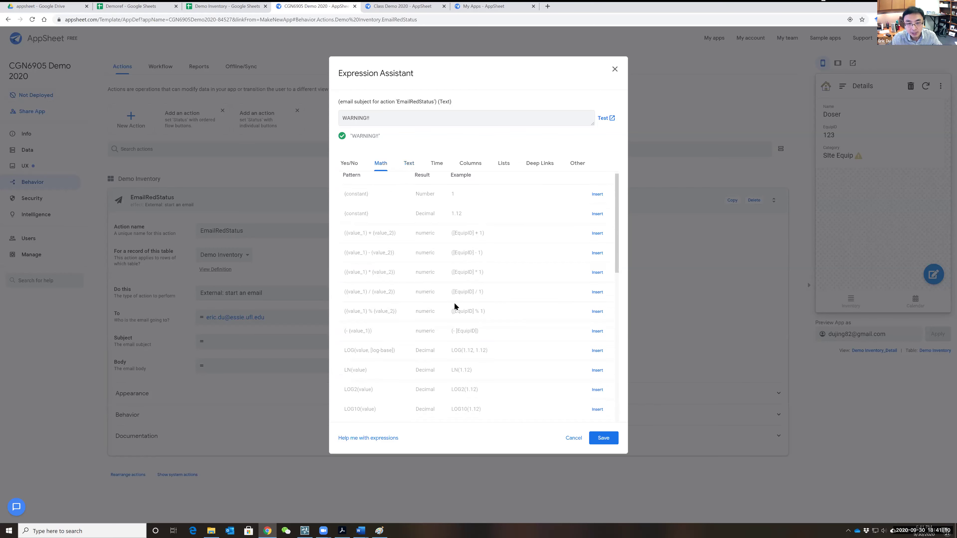
pyautogui.click(471, 166)
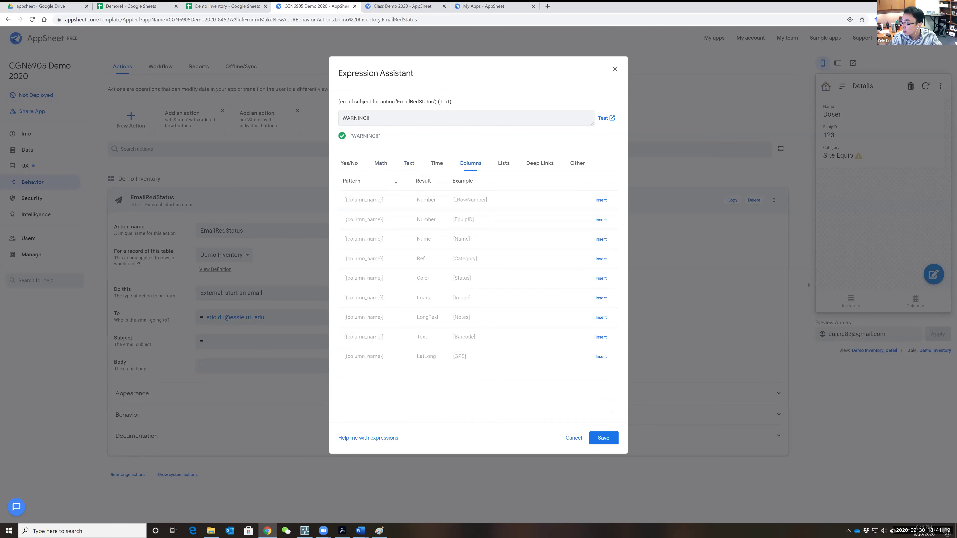
pyautogui.click(381, 164)
pyautogui.click(470, 166)
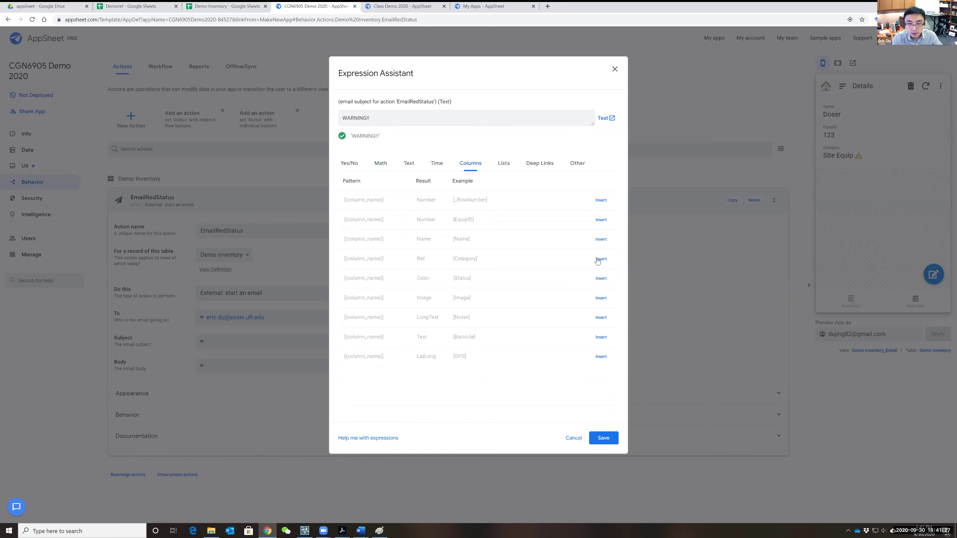
pyautogui.click(601, 279)
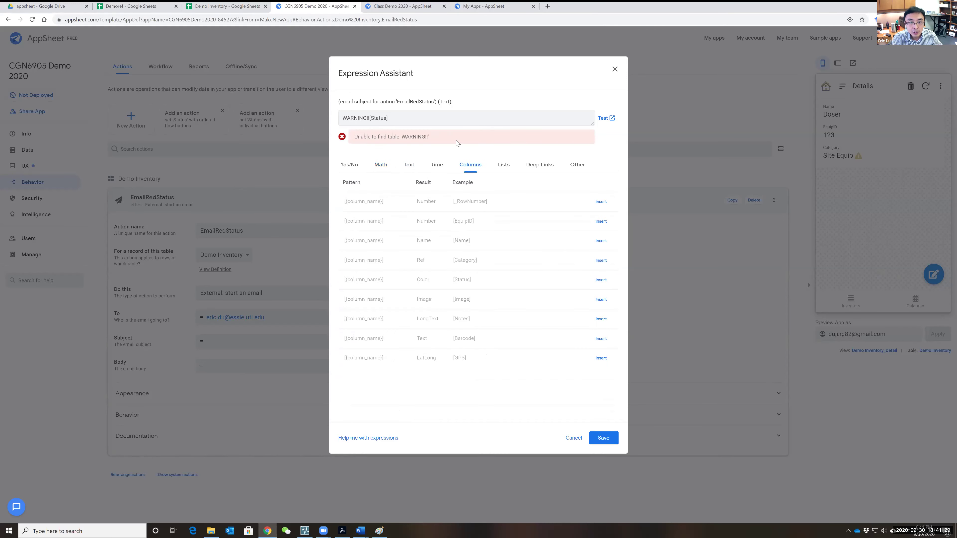
pyautogui.click(350, 169)
pyautogui.click(380, 165)
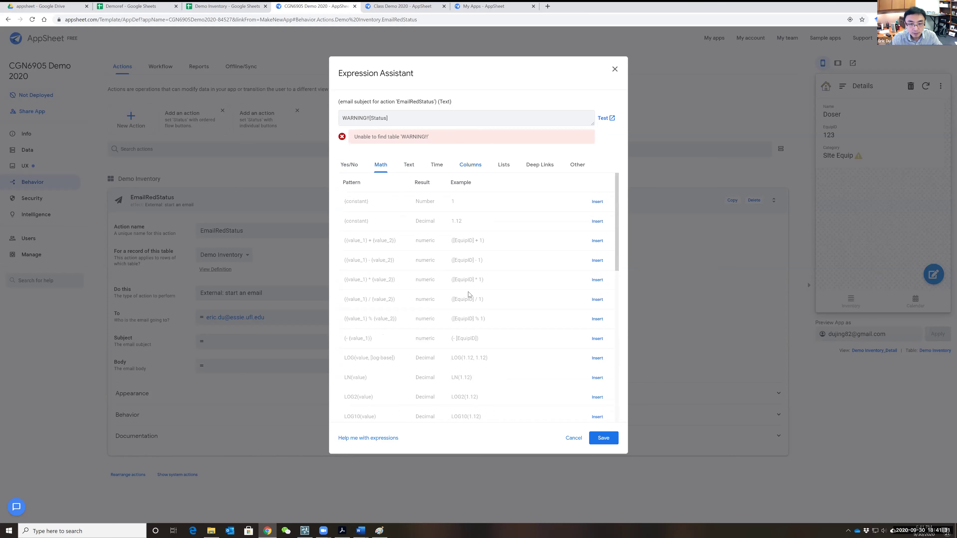
pyautogui.write('+')
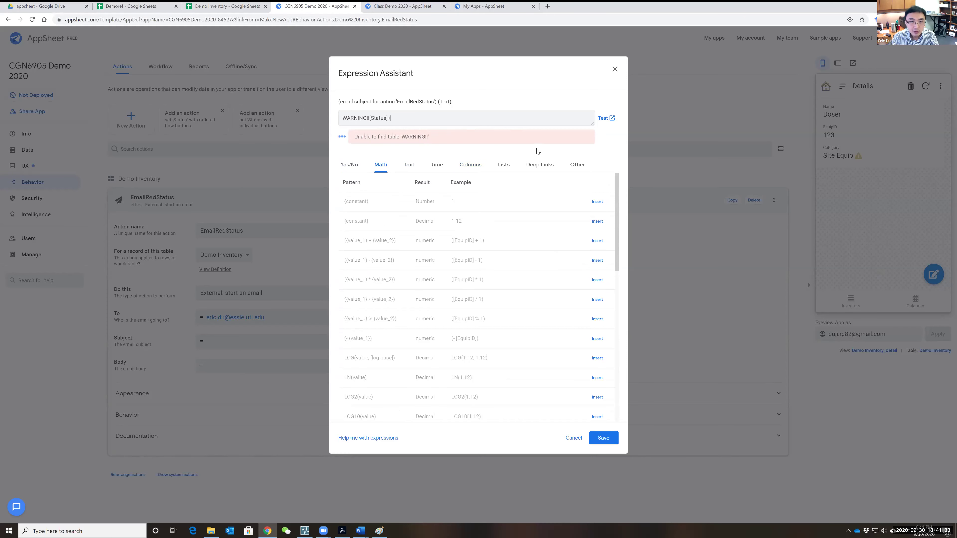
pyautogui.click(470, 166)
pyautogui.click(602, 340)
# - Remove the column references so the subject is just WARNING!!, and save it
pyautogui.moveTo(377, 118); pyautogui.dragTo(424, 120)
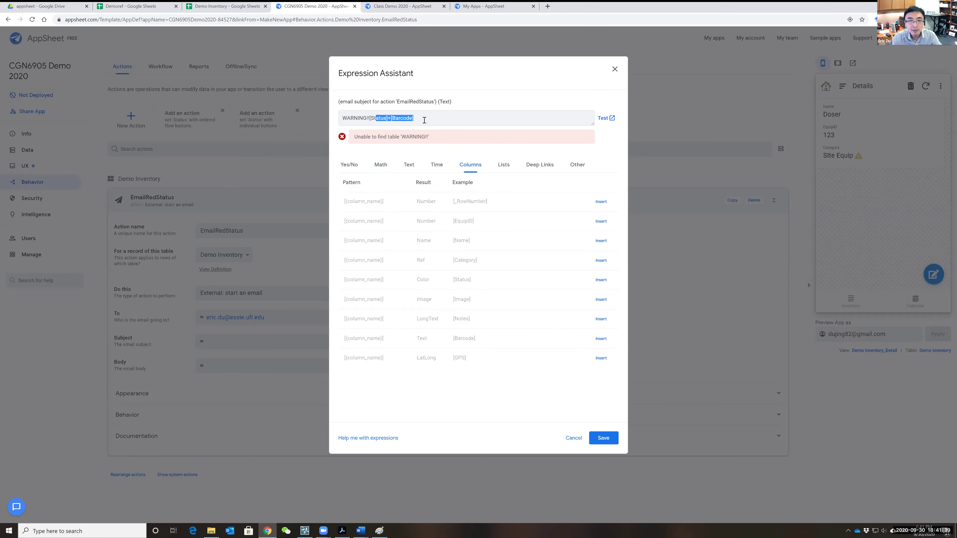
pyautogui.click(414, 120)
pyautogui.hotkey('shift', 'Left')
pyautogui.hotkey('shift', 'Left')
pyautogui.hotkey('shift', 'Left')
pyautogui.hotkey('shift', 'Left')
pyautogui.hotkey('shift', 'Left')
pyautogui.hotkey('shift', 'Left')
pyautogui.hotkey('shift', 'Left')
pyautogui.hotkey('shift', 'Left')
pyautogui.hotkey('shift', 'Left')
pyautogui.hotkey('shift', 'Left')
pyautogui.hotkey('shift', 'Left')
pyautogui.hotkey('shift', 'Left')
pyautogui.hotkey('shift', 'Left')
pyautogui.hotkey('shift', 'Left')
pyautogui.hotkey('shift', 'Left')
pyautogui.hotkey('shift', 'Left')
pyautogui.hotkey('shift', 'Left')
pyautogui.hotkey('shift', 'Left')
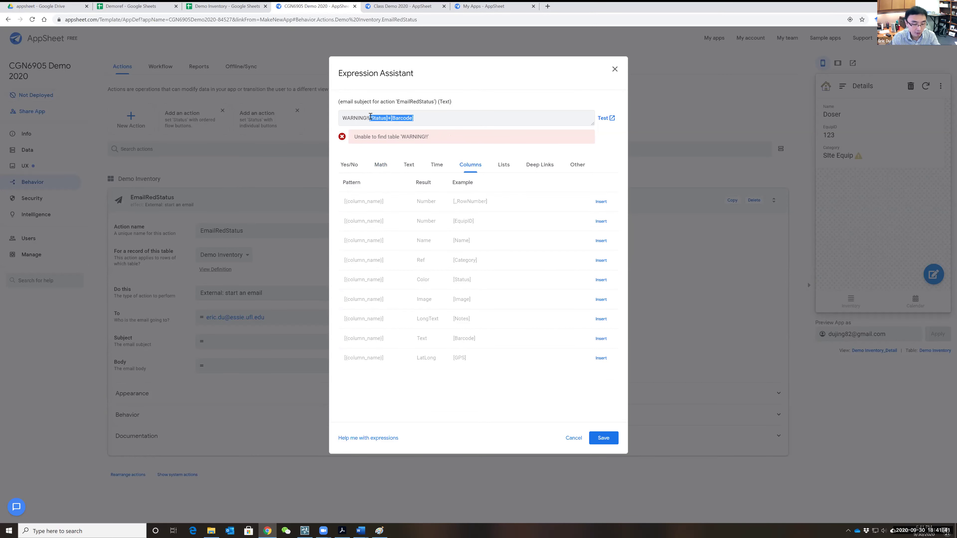
pyautogui.press('BackSpace')
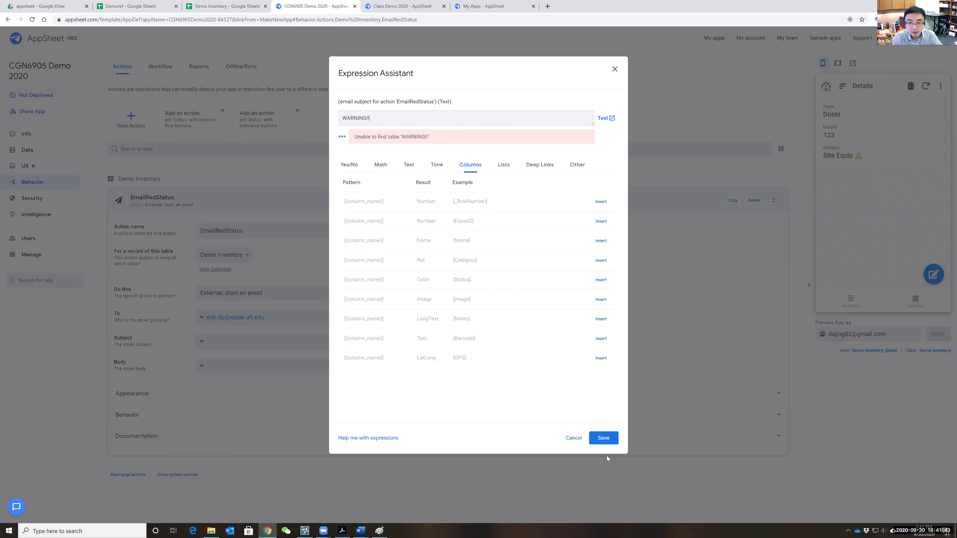
pyautogui.click(604, 439)
# - Start the email body with 'Pay attention to' followed by the [EquipID] column
pyautogui.click(243, 365)
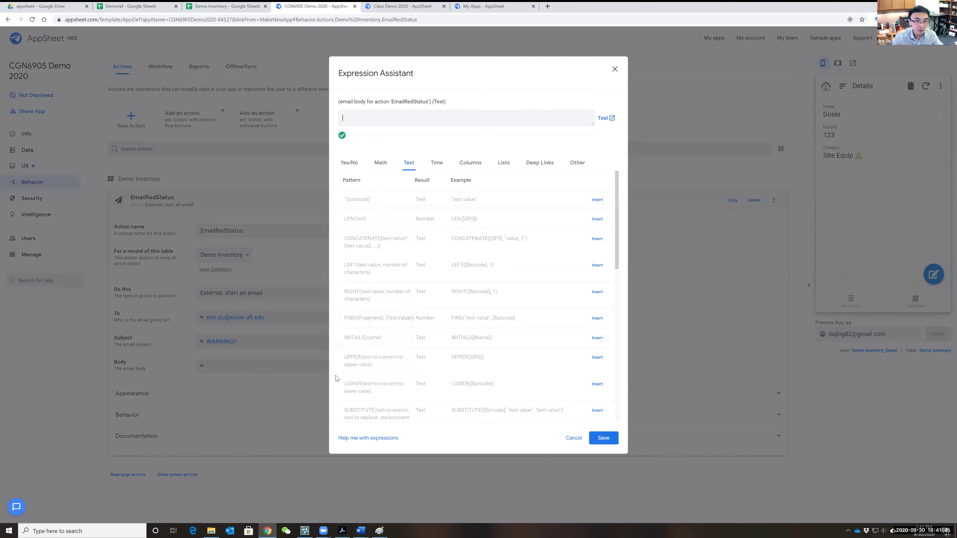
pyautogui.write('pAY')
pyautogui.press('BackSpace')
pyautogui.press('BackSpace')
pyautogui.write('Pay atten')
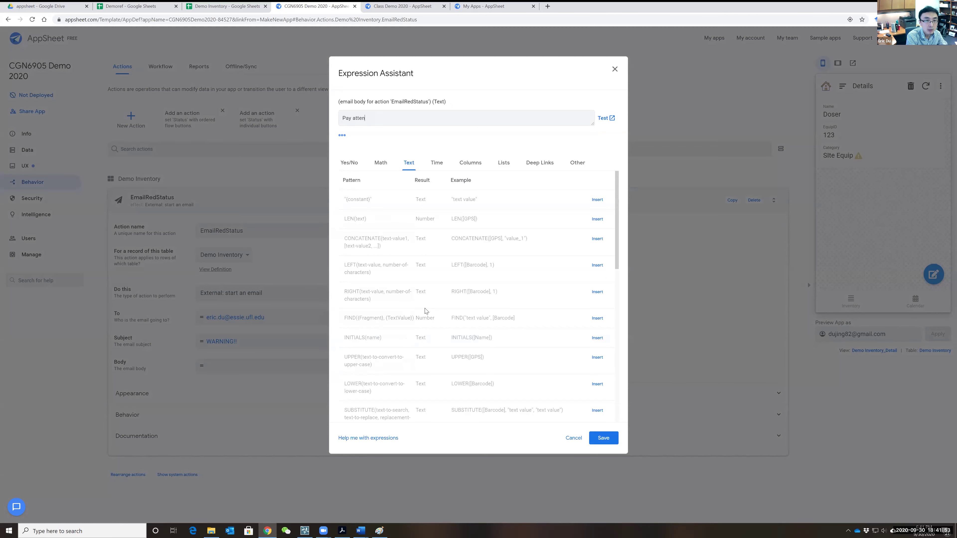
pyautogui.write('tion to')
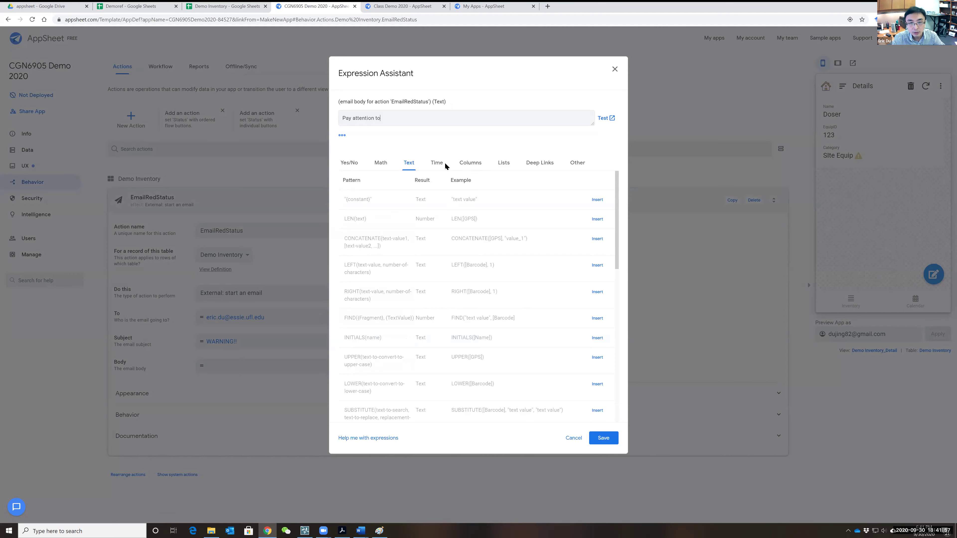
pyautogui.click(469, 163)
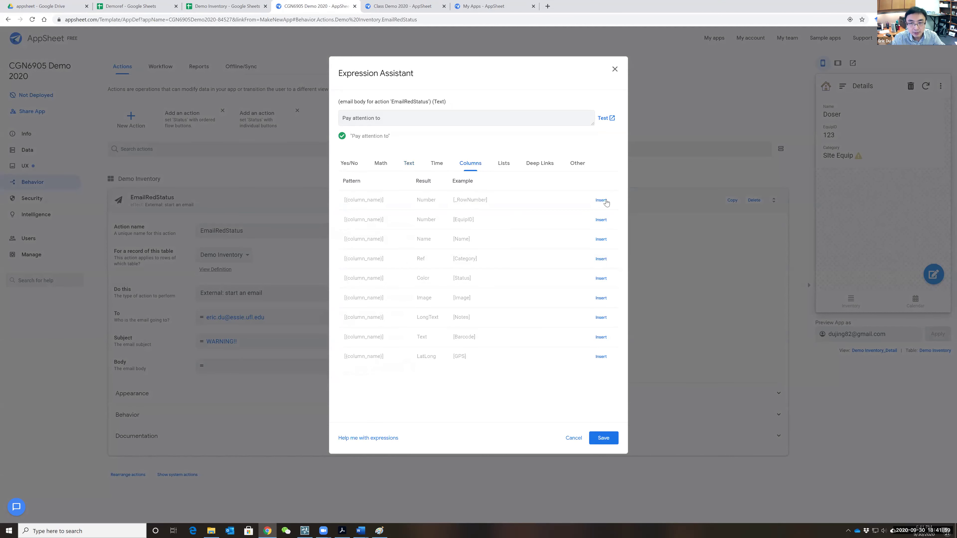
pyautogui.click(602, 222)
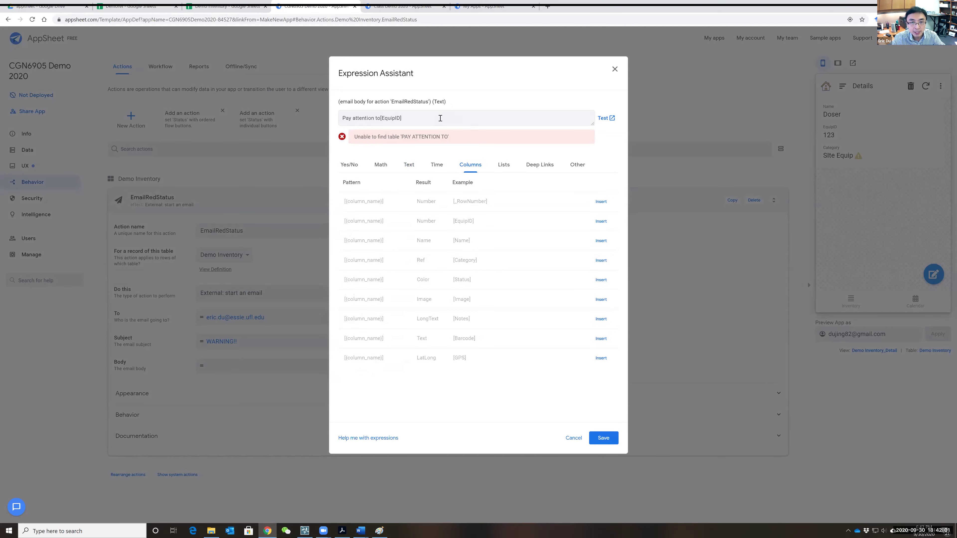
pyautogui.click(380, 118)
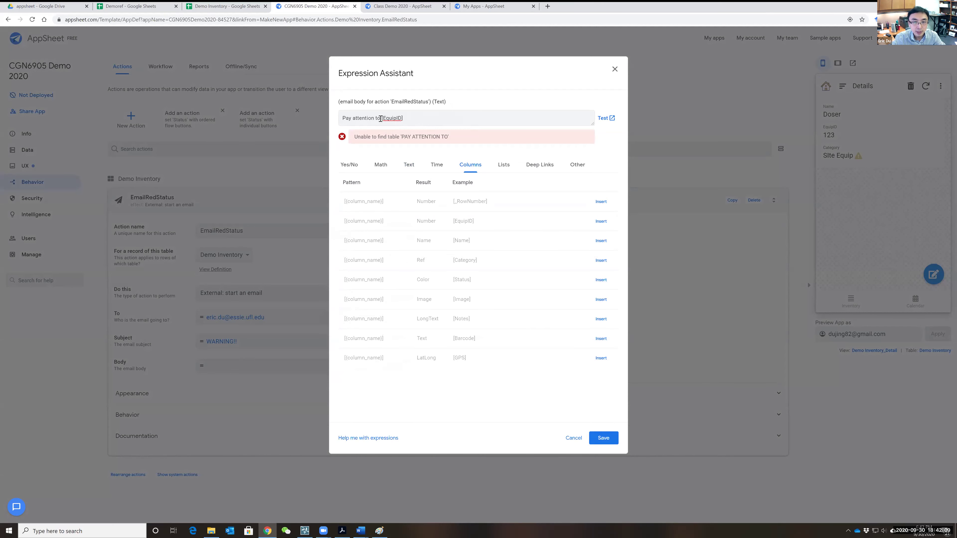
# - Wrap the [EquipID] reference in the body in quotation marks
pyautogui.click(409, 167)
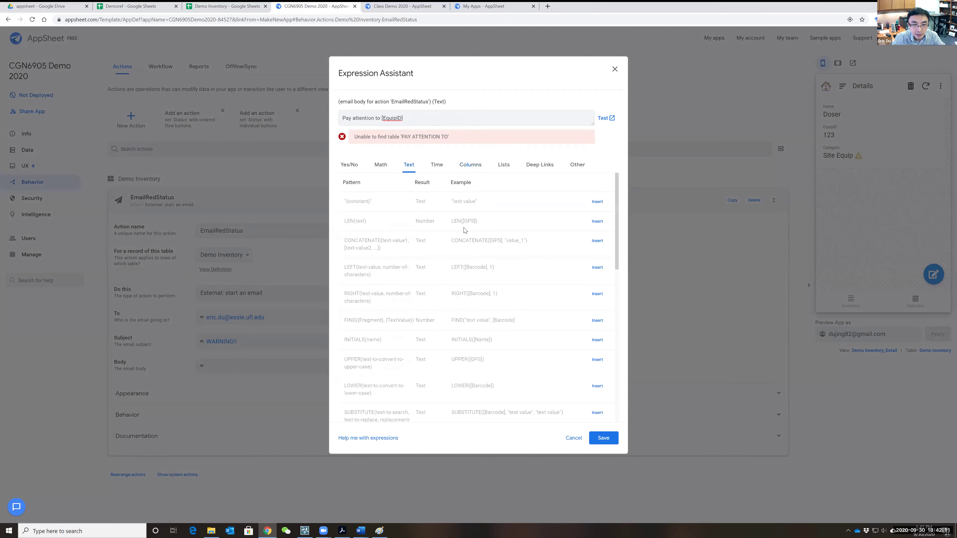
pyautogui.scroll(-1, 484, 269)
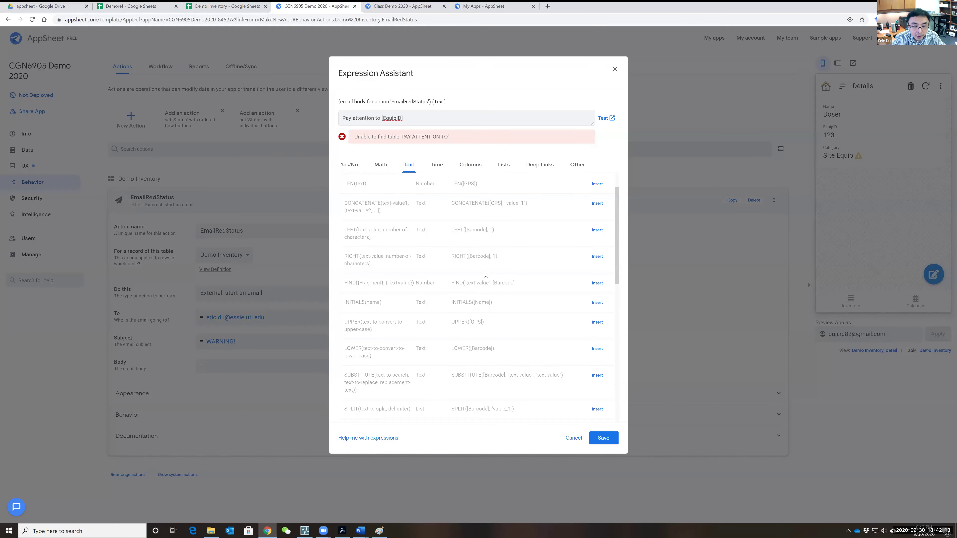
pyautogui.scroll(-3, 520, 347)
pyautogui.scroll(-5, 522, 352)
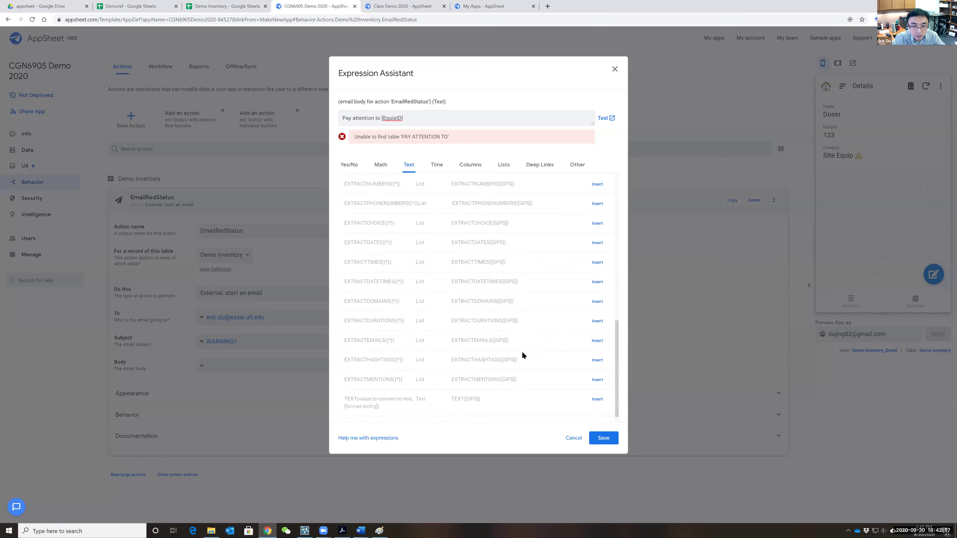
pyautogui.scroll(1, 522, 352)
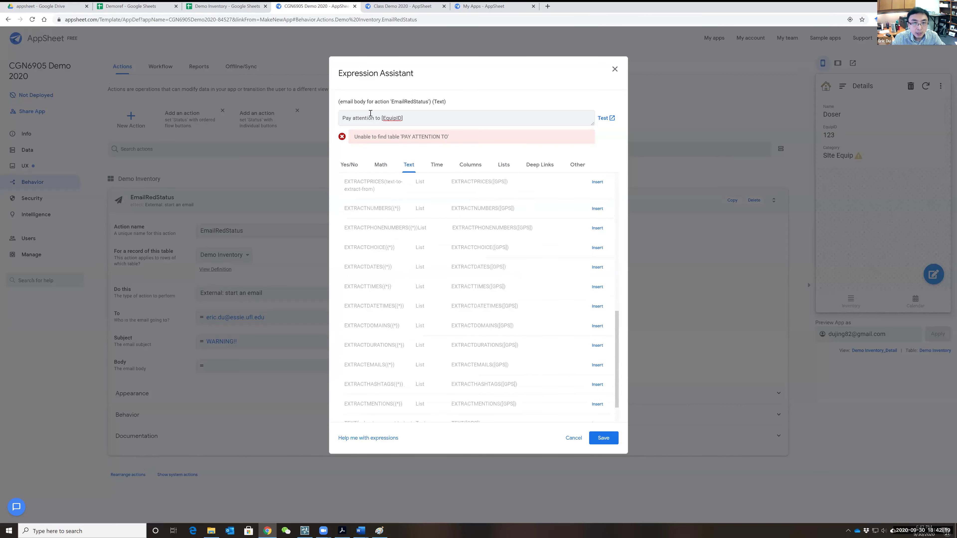
pyautogui.click(382, 118)
pyautogui.write('"')
pyautogui.click(418, 118)
pyautogui.write('"')
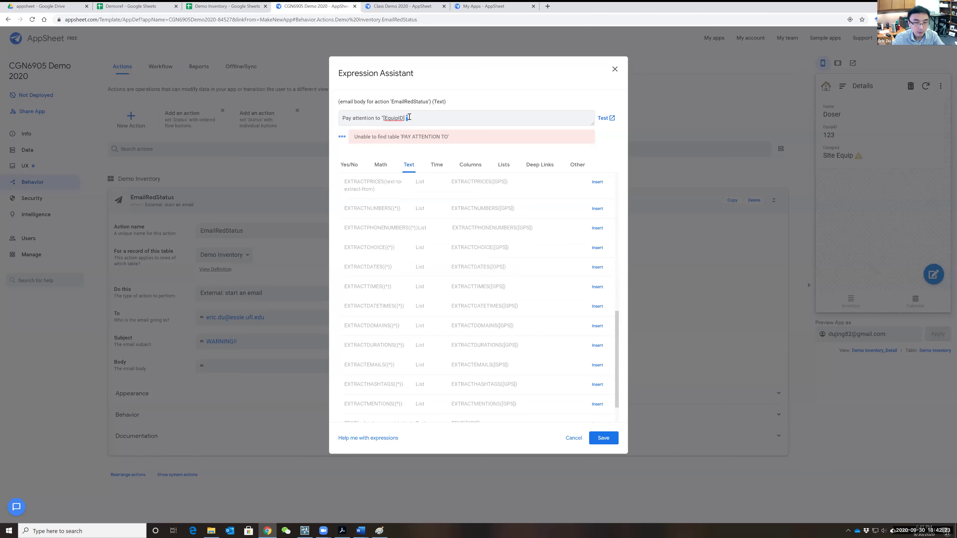
pyautogui.click(415, 119)
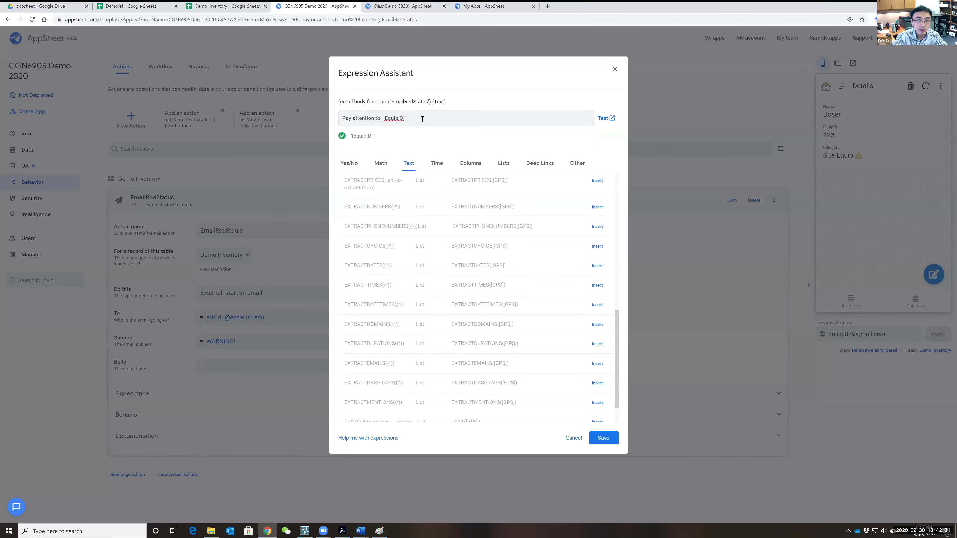
# - Append the "04/22/1970" + 1 date example and save the body
pyautogui.click(438, 165)
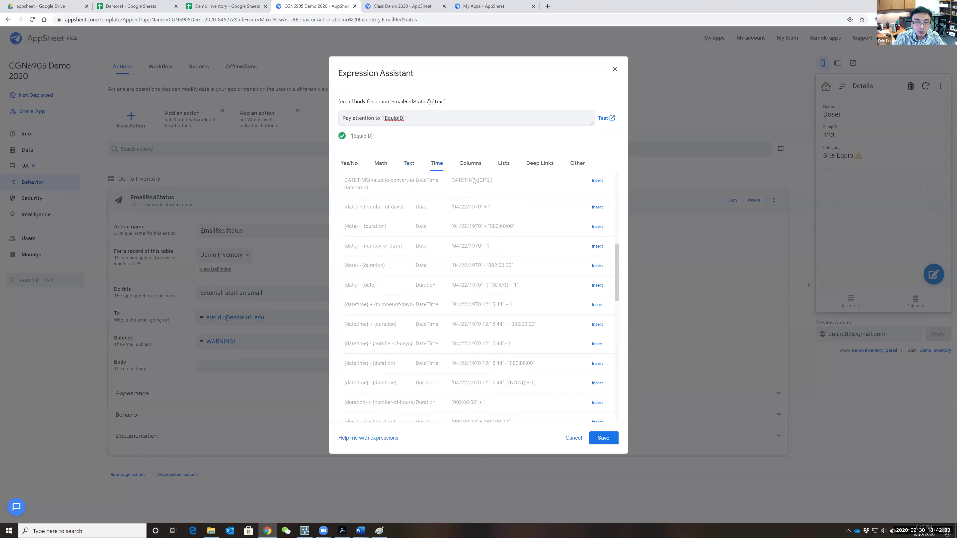
pyautogui.click(598, 207)
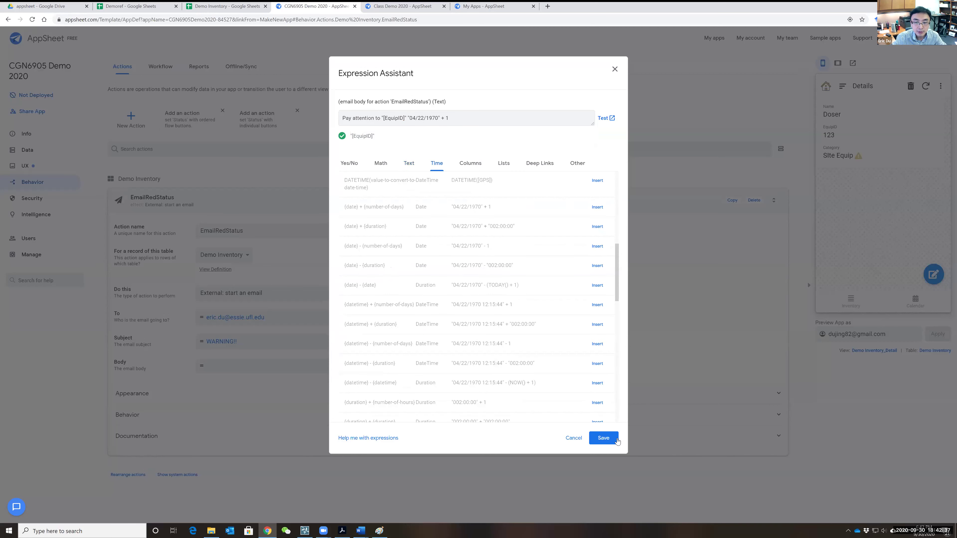
pyautogui.click(603, 439)
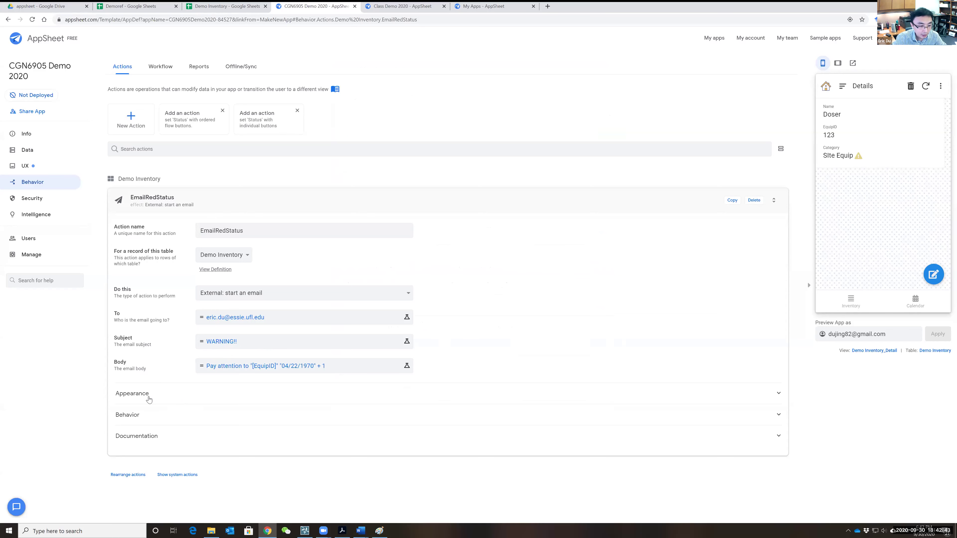
# - Expand Appearance and Behavior to show the paper-plane icon, Display prominently and the run condition
pyautogui.click(201, 395)
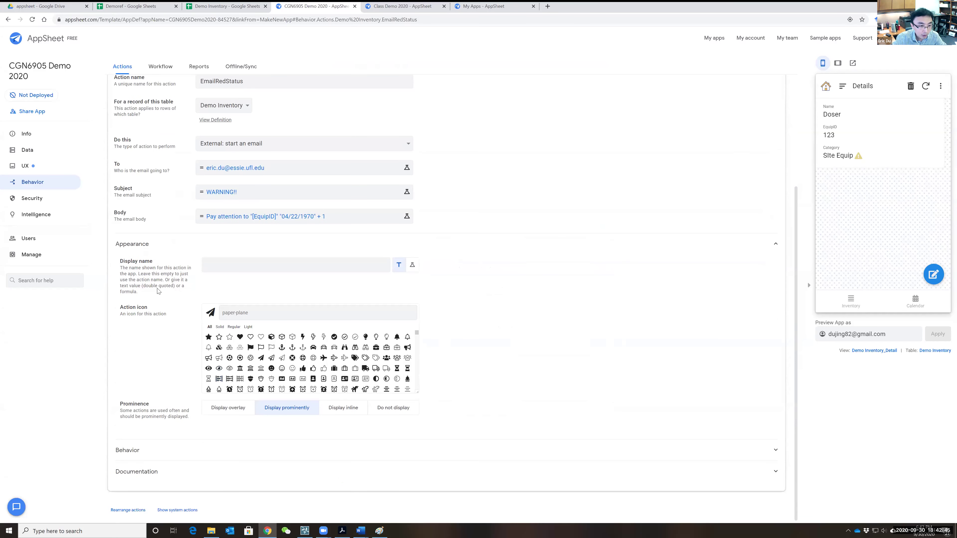
pyautogui.click(149, 457)
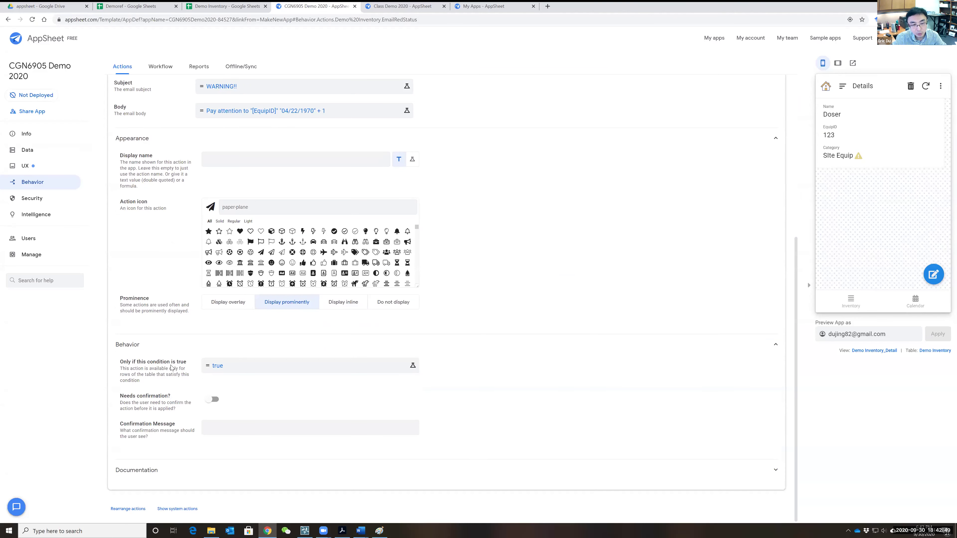
pyautogui.scroll(2, 249, 375)
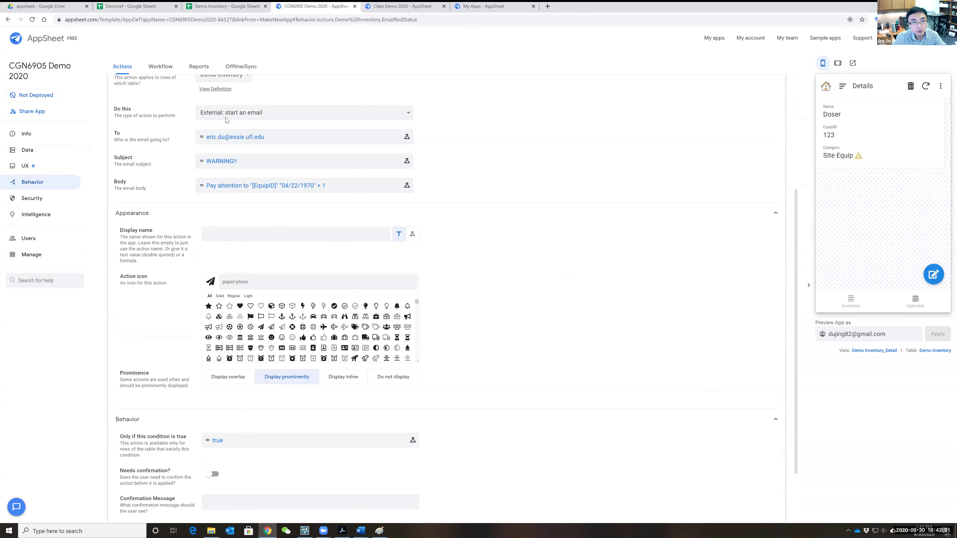
pyautogui.scroll(-2, 326, 320)
pyautogui.scroll(5, 593, 418)
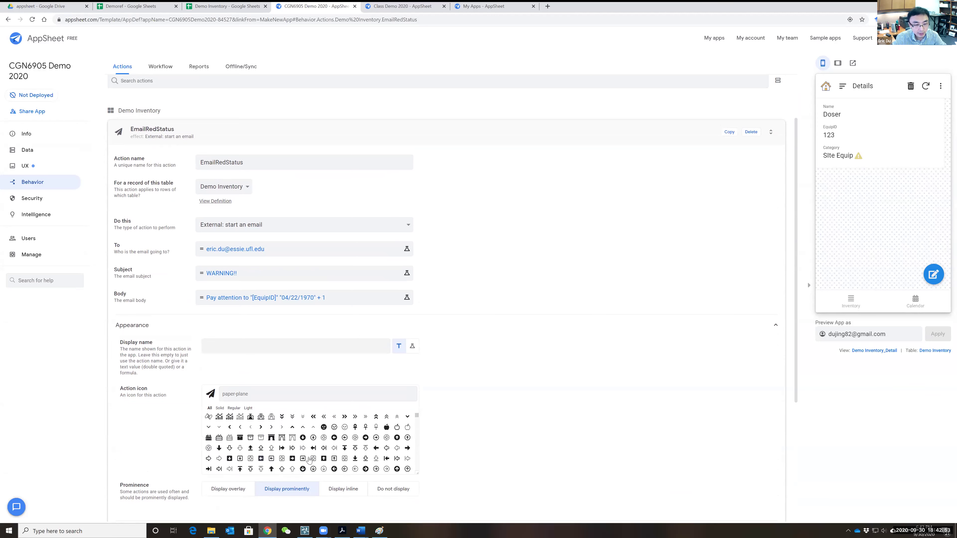
pyautogui.scroll(-4, 487, 377)
pyautogui.scroll(6, 415, 298)
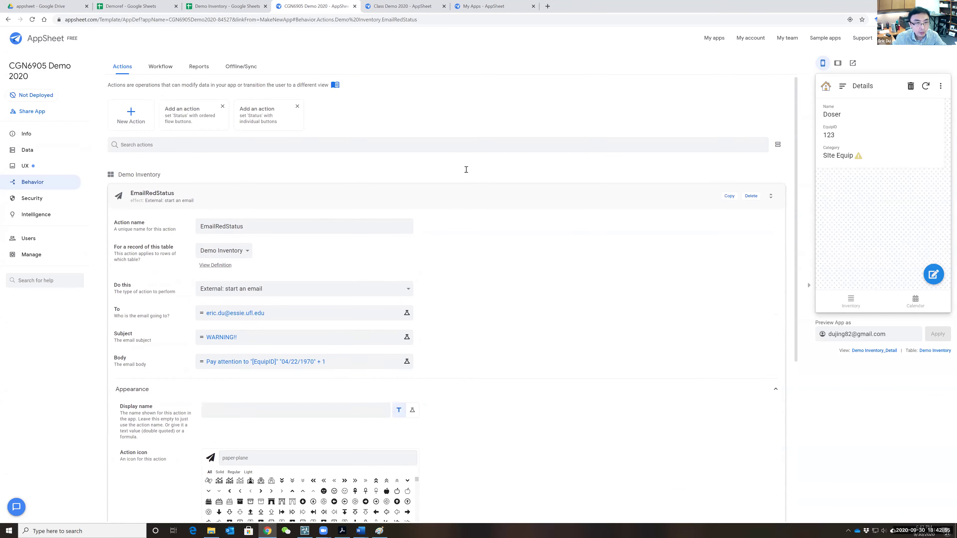
pyautogui.scroll(-6, 415, 298)
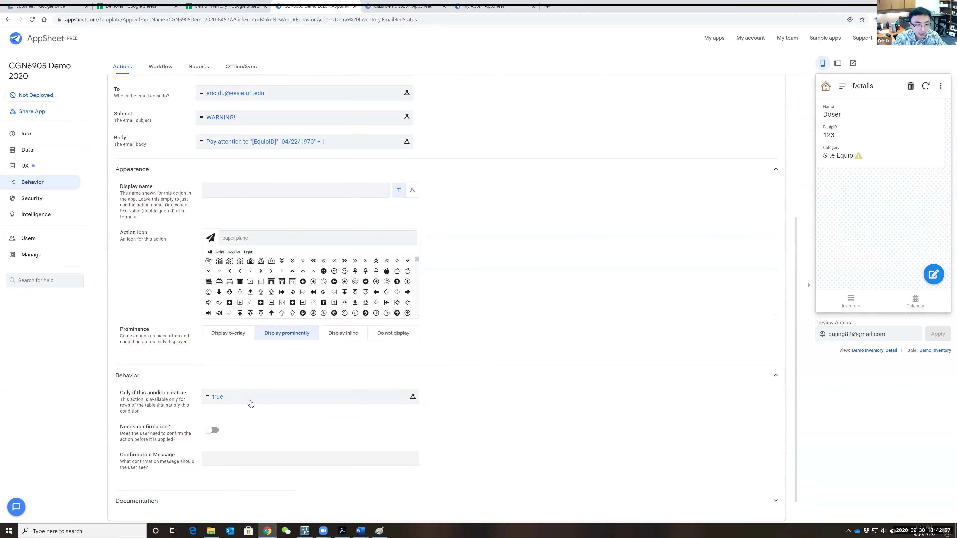
# - Replace the always-true run condition with [Status]=Red and confirm it validates
pyautogui.click(247, 399)
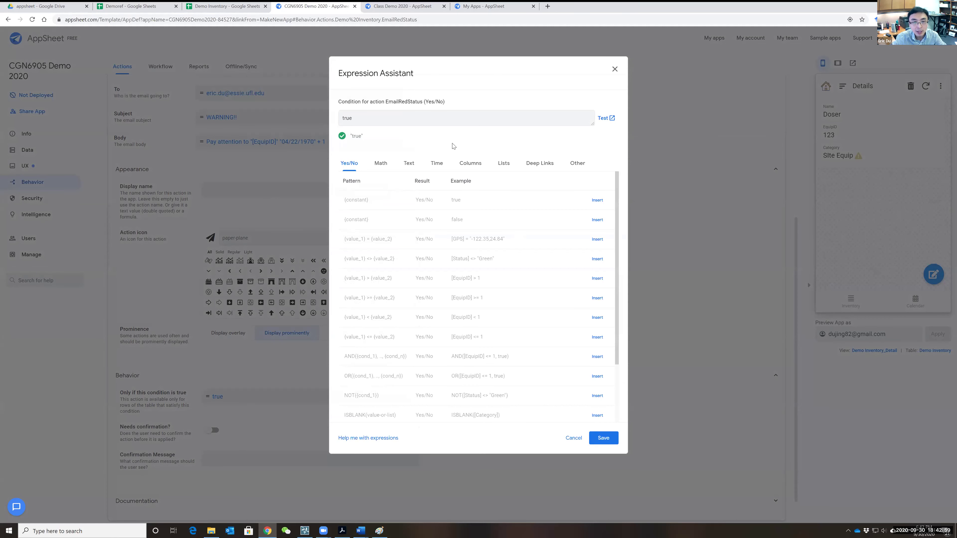
pyautogui.hotkey('ctrl', 'a')
pyautogui.press('BackSpace')
pyautogui.click(478, 164)
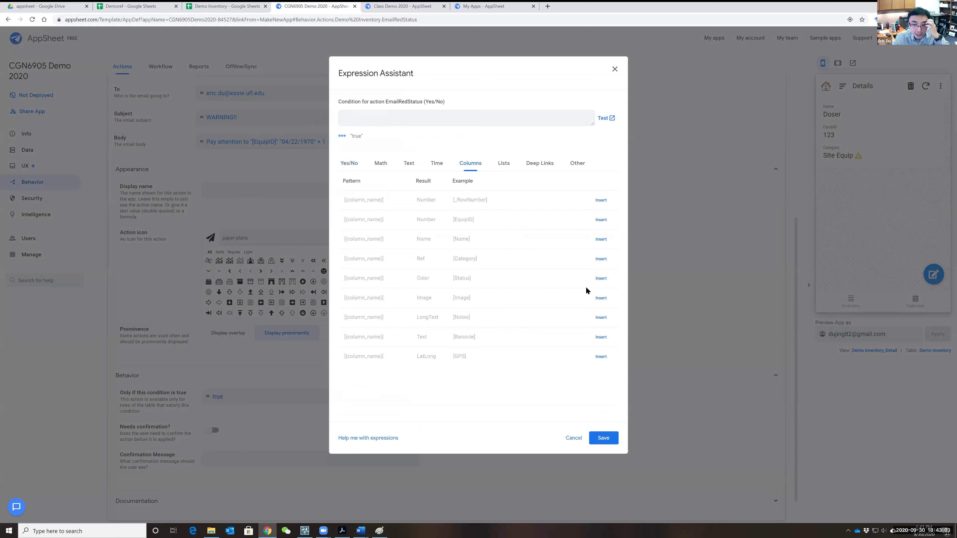
pyautogui.click(602, 279)
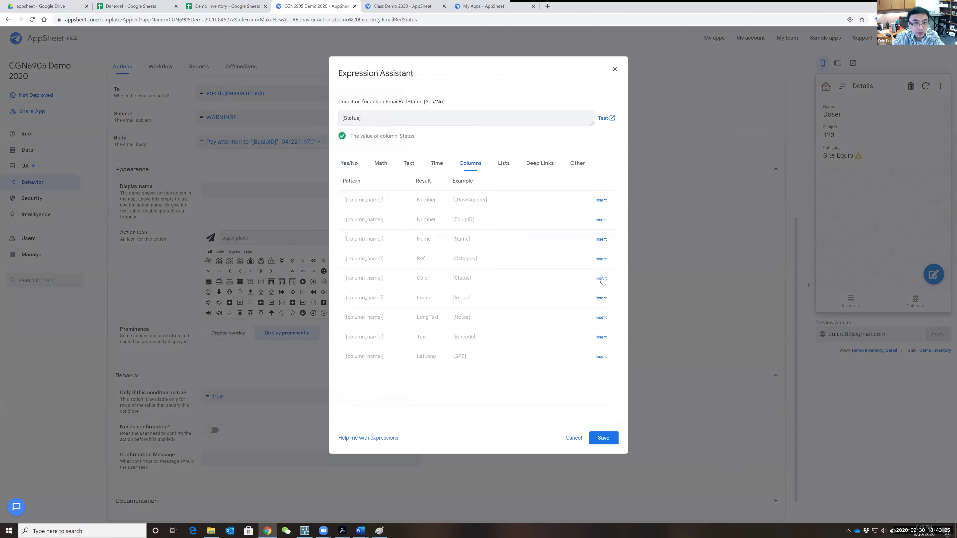
pyautogui.write('=')
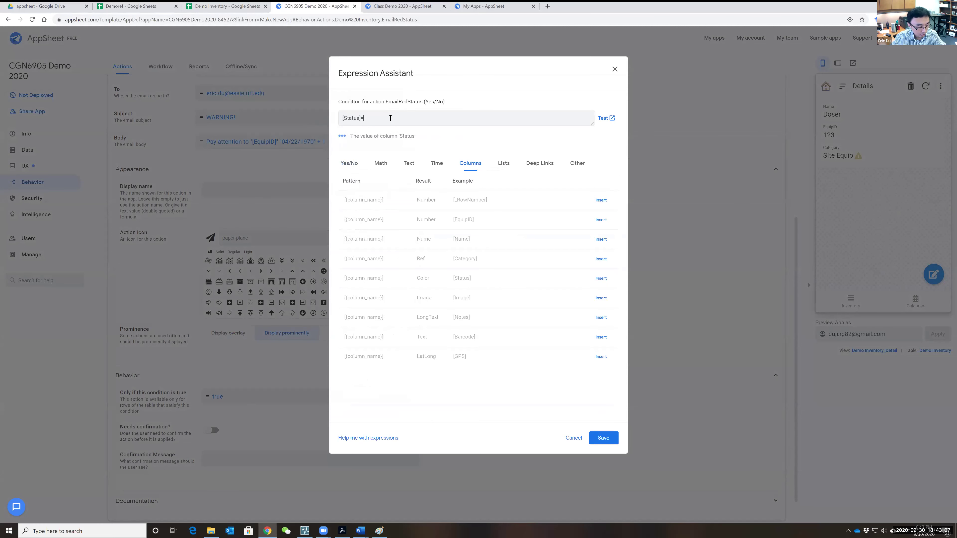
pyautogui.write('Red')
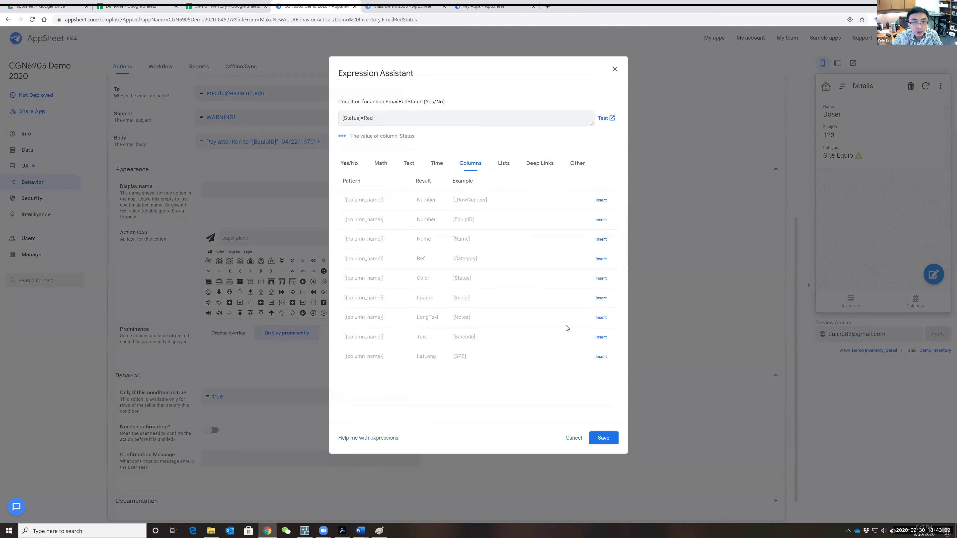
pyautogui.click(603, 439)
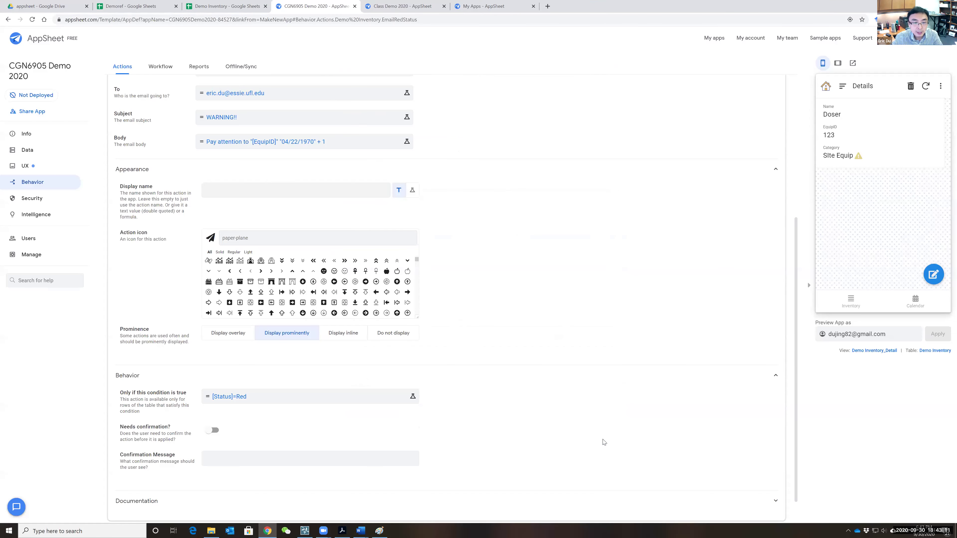
pyautogui.click(347, 401)
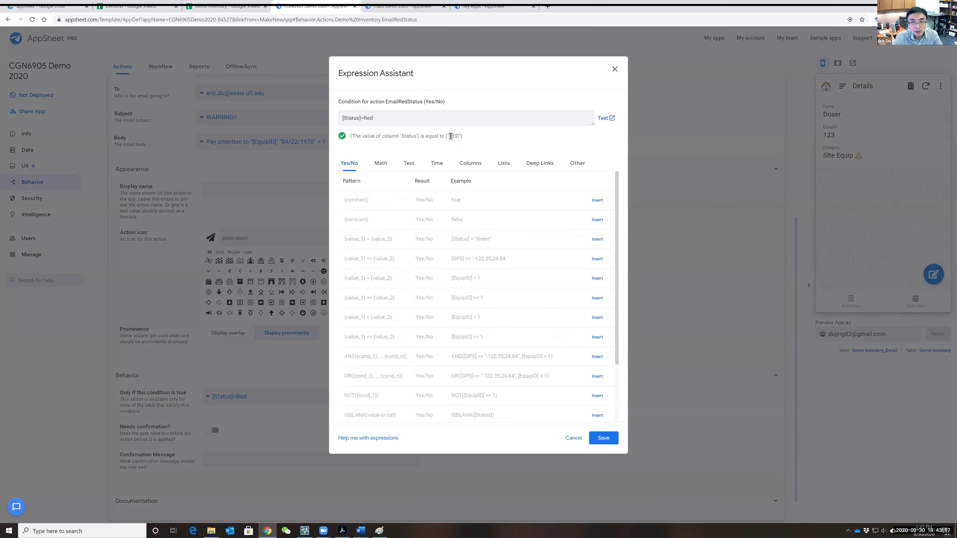
pyautogui.click(603, 439)
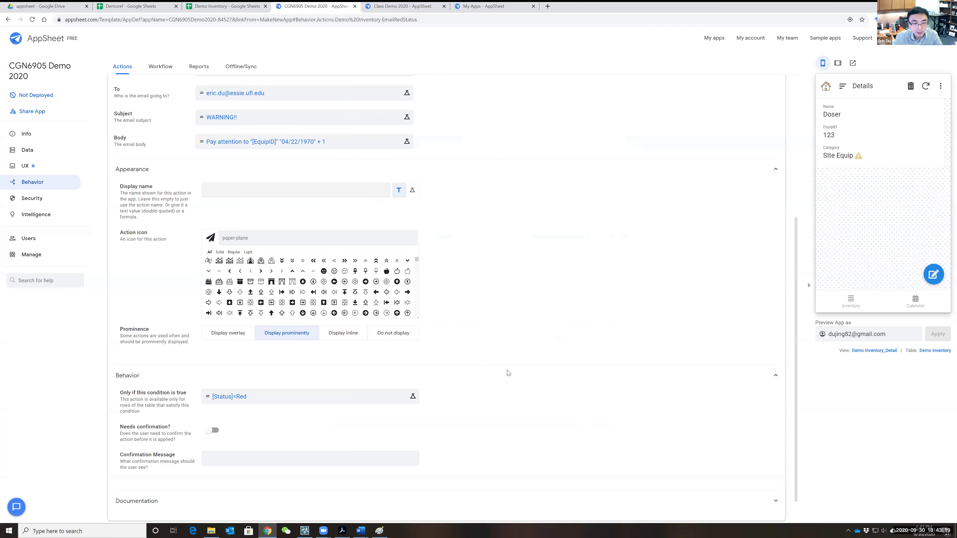
pyautogui.scroll(4, 541, 351)
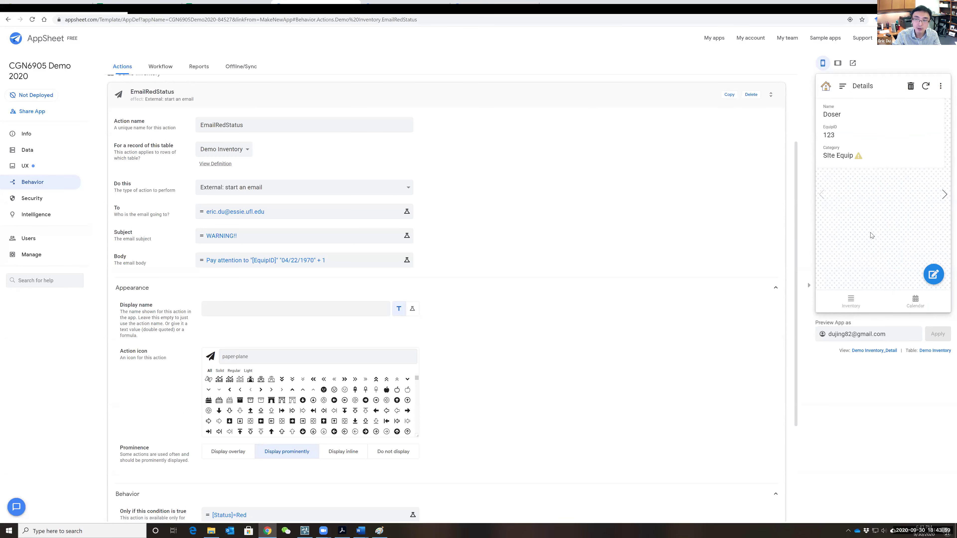
# - In the app preview, start a new Inventory record with EquipID 7777 and name tttt
pyautogui.click(852, 302)
pyautogui.click(933, 274)
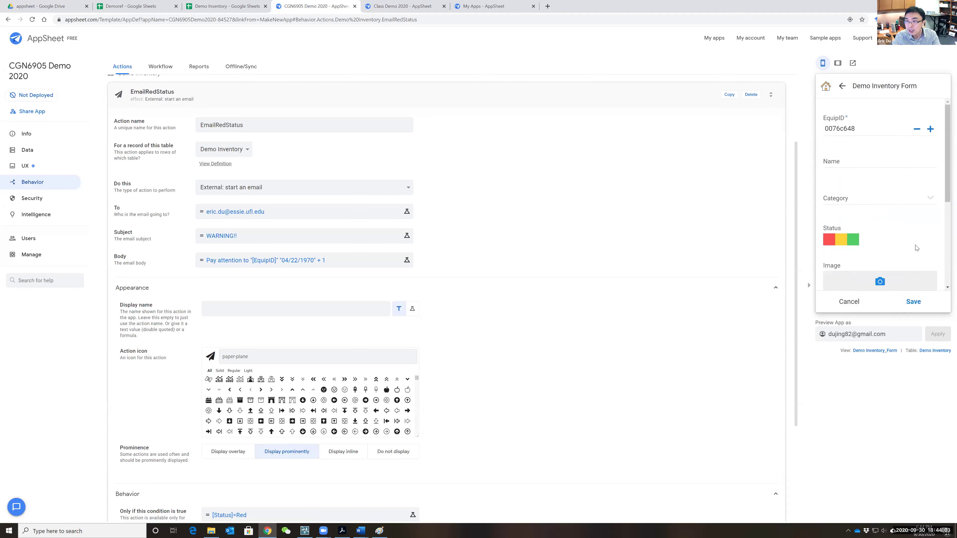
pyautogui.doubleClick(840, 130)
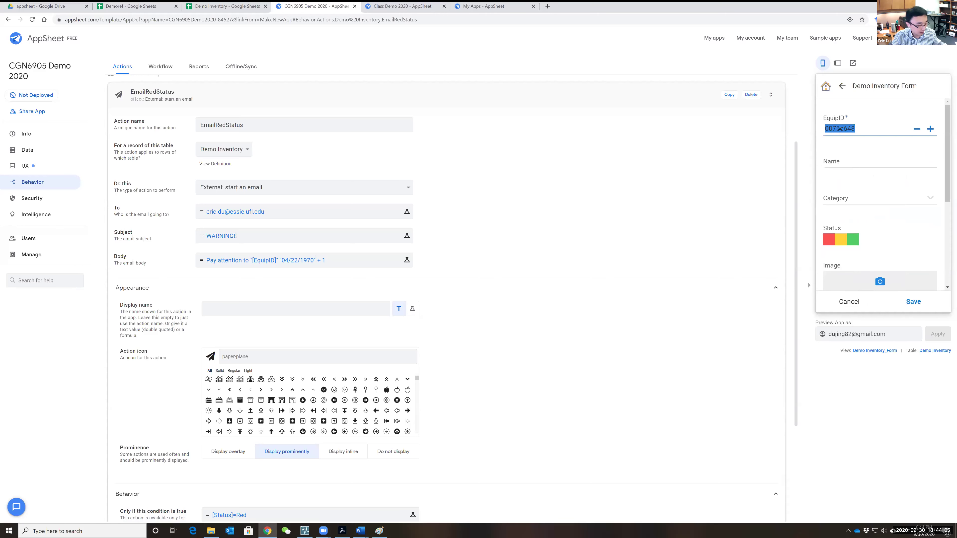
pyautogui.write('7777')
pyautogui.click(850, 160)
pyautogui.write('tttt')
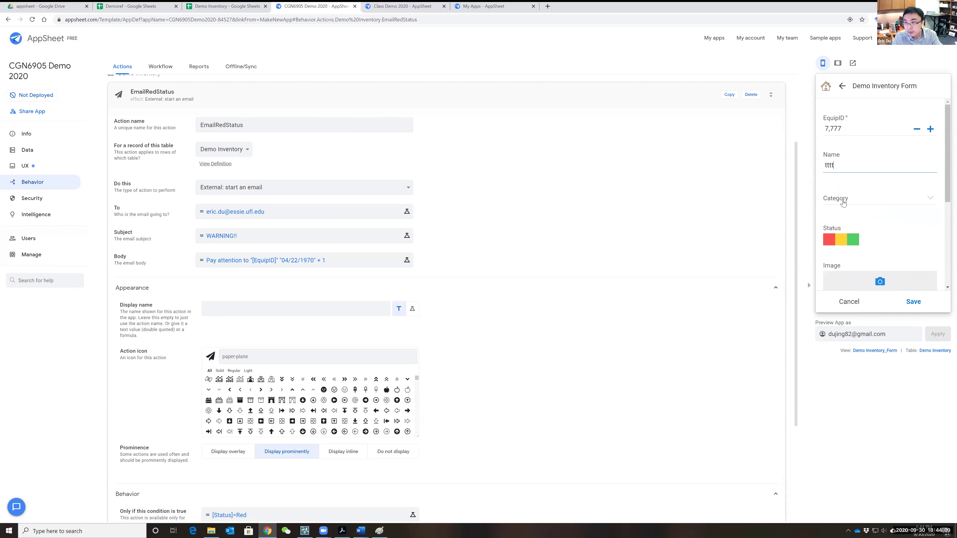
# - Set the record's category to Computers and save it
pyautogui.click(848, 199)
pyautogui.click(846, 157)
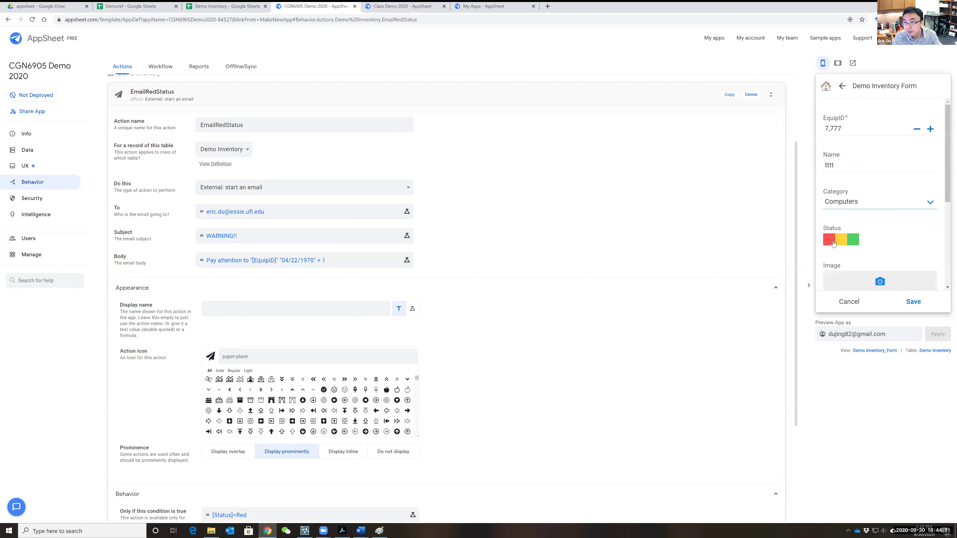
pyautogui.scroll(-4, 883, 227)
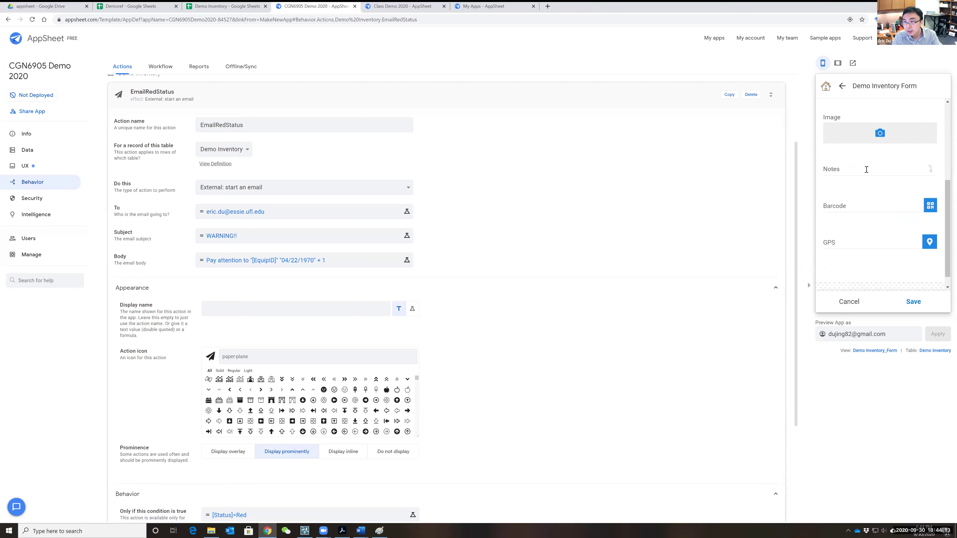
pyautogui.click(914, 302)
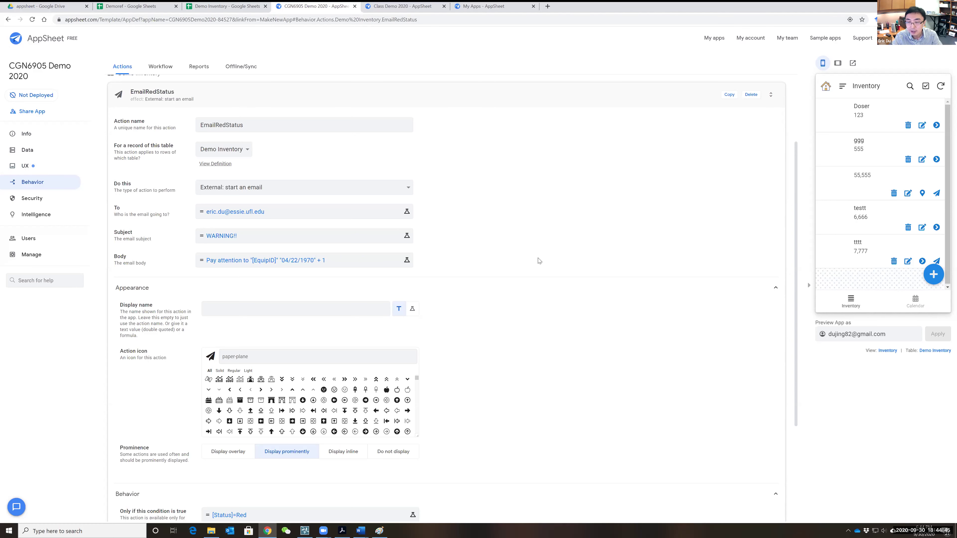
# - Add a new view under UX > Views named GPS with view type map
pyautogui.click(25, 166)
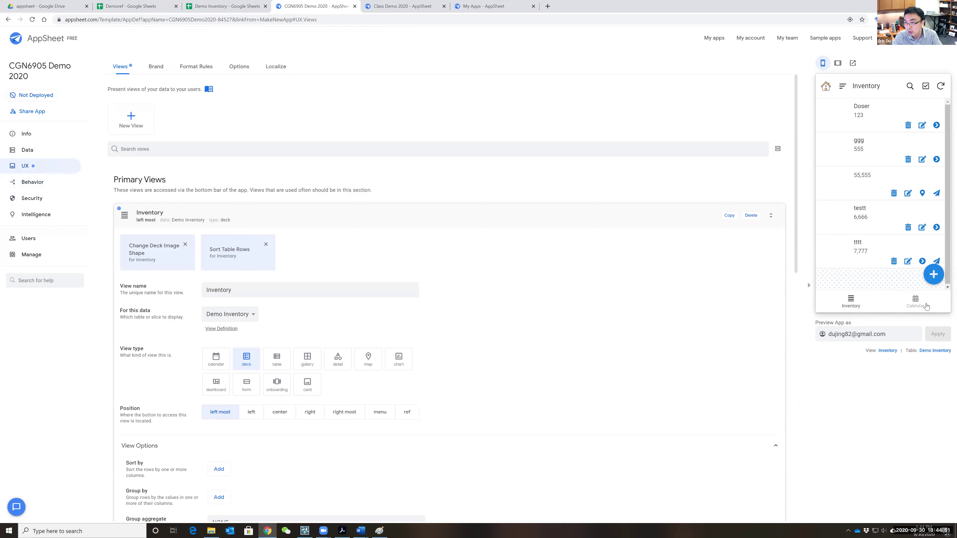
pyautogui.click(137, 124)
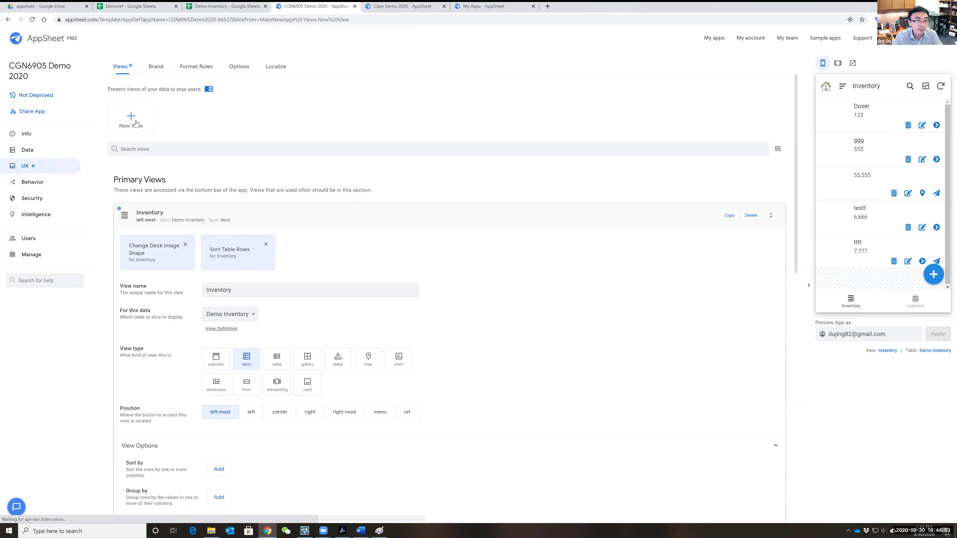
pyautogui.press('BackSpace')
pyautogui.press('BackSpace')
pyautogui.press('BackSpace')
pyautogui.press('BackSpace')
pyautogui.press('BackSpace')
pyautogui.press('BackSpace')
pyautogui.press('BackSpace')
pyautogui.press('BackSpace')
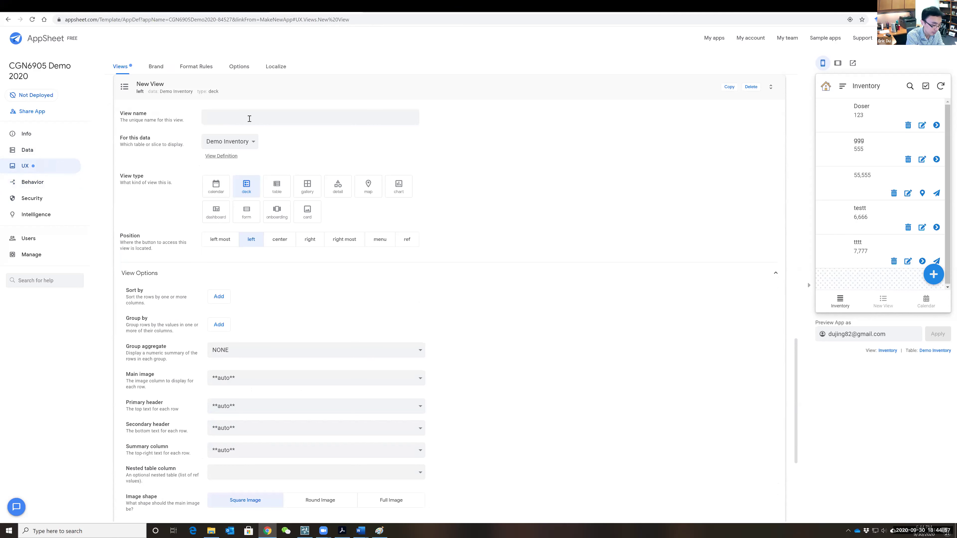
pyautogui.write('GPS')
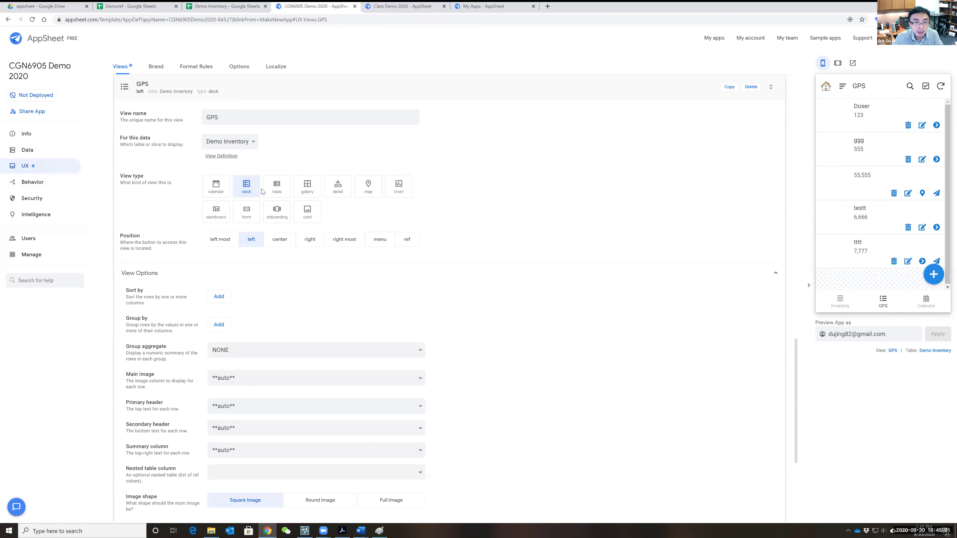
pyautogui.click(363, 190)
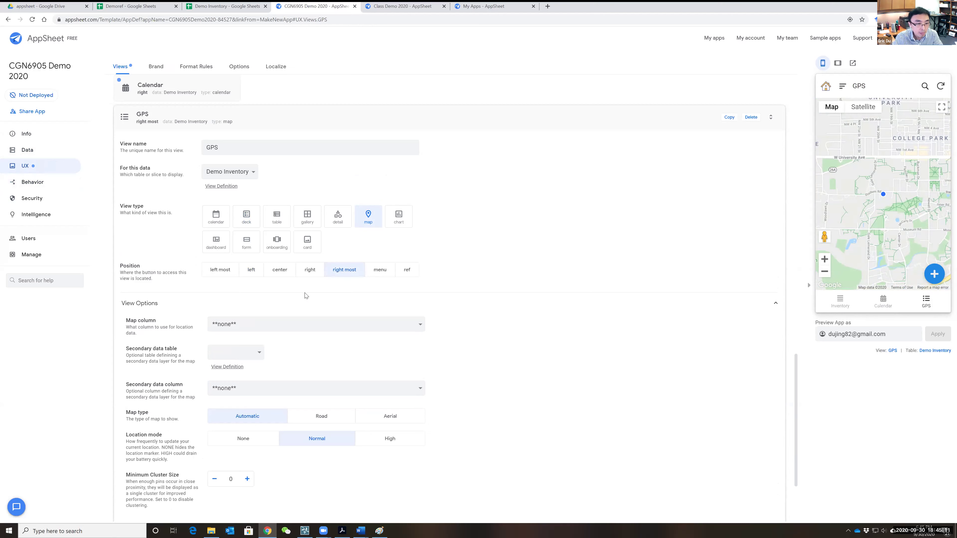
# - Set the map column to GPS and leave the secondary data table blank
pyautogui.scroll(-2, 306, 296)
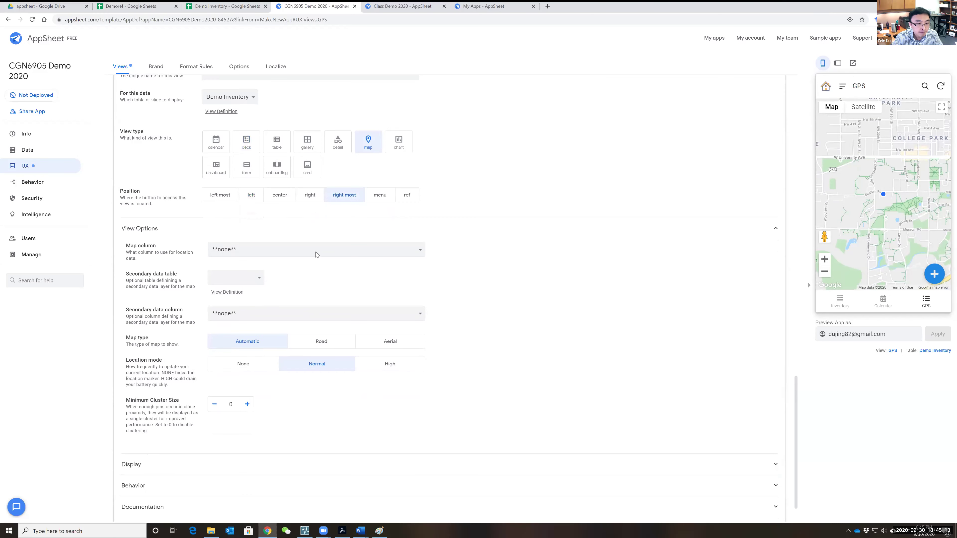
pyautogui.click(315, 251)
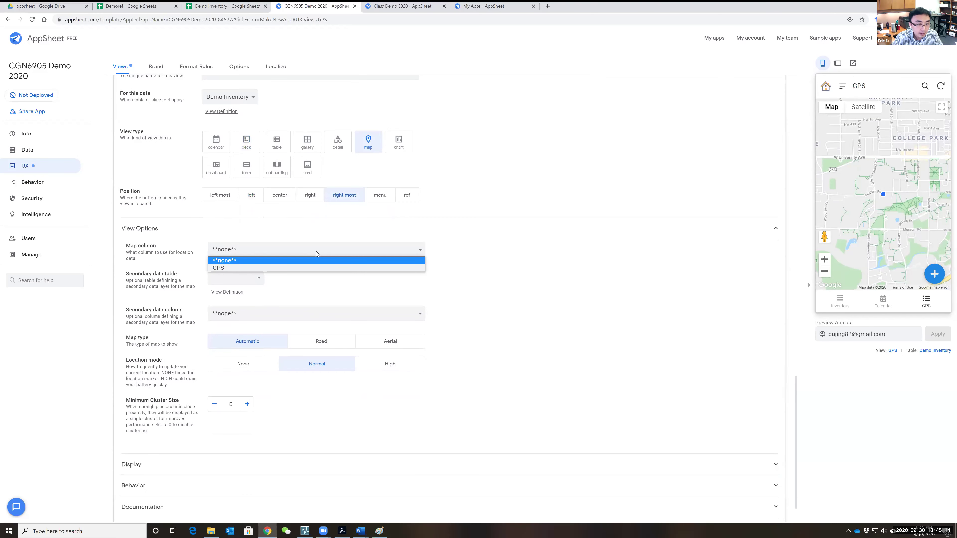
pyautogui.click(286, 265)
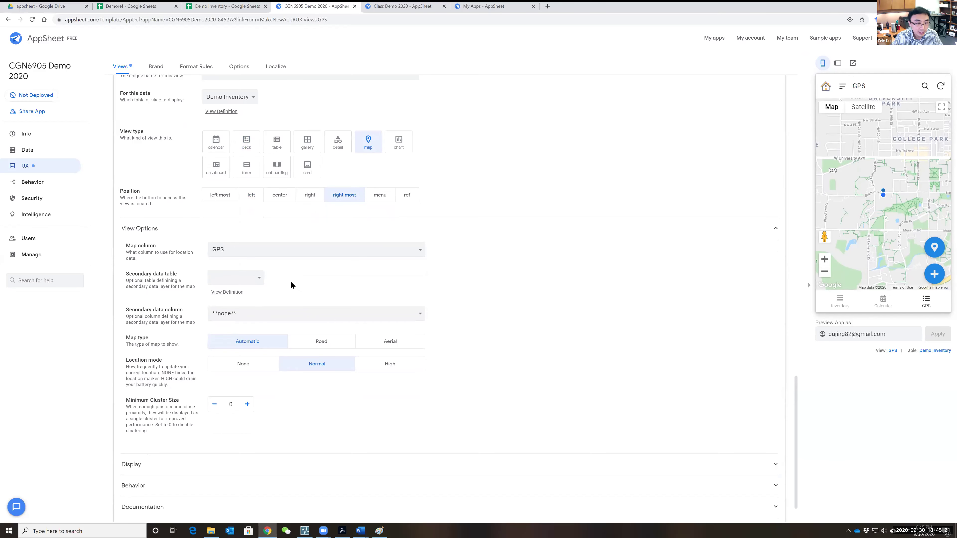
pyautogui.scroll(-1, 287, 271)
pyautogui.click(259, 243)
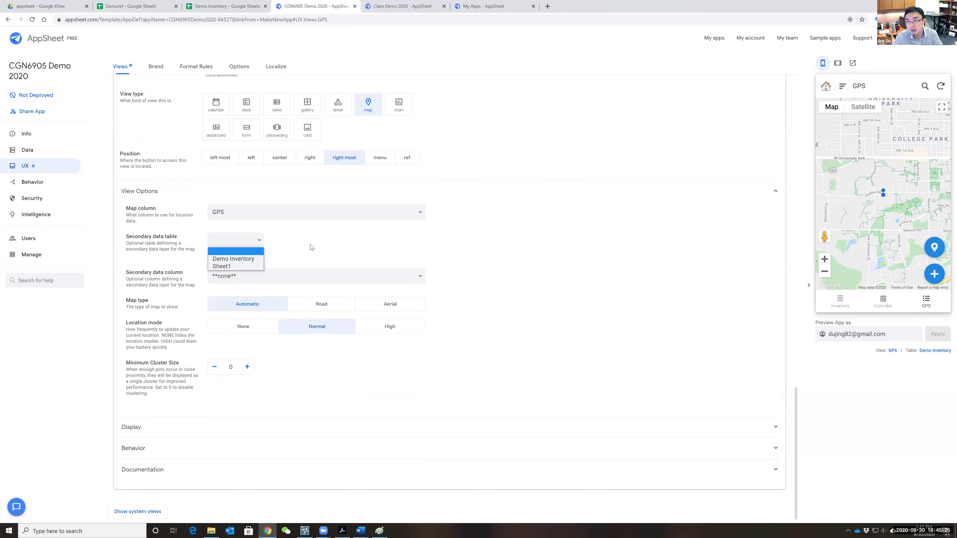
pyautogui.click(251, 245)
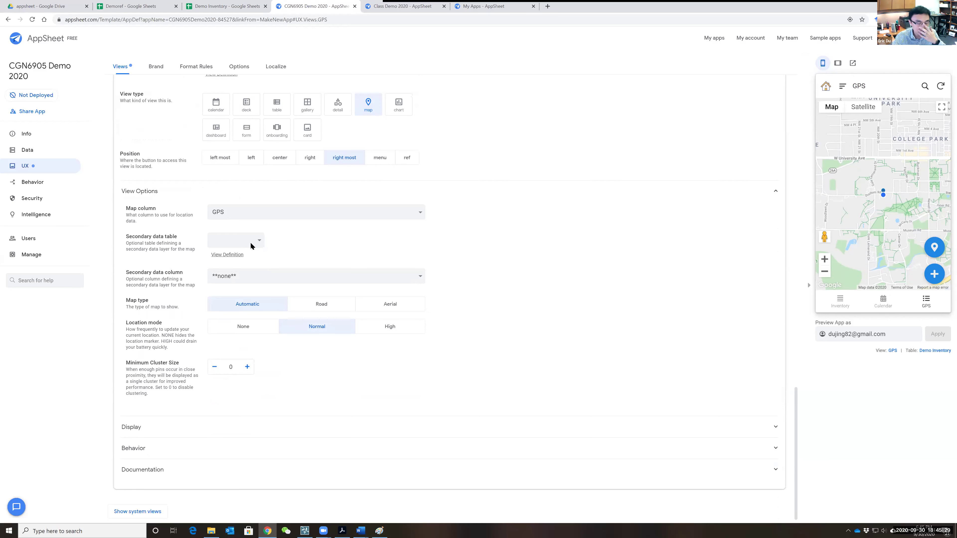
pyautogui.scroll(-1, 230, 419)
# - Give the GPS view a paper-plane icon and save the app
pyautogui.click(207, 425)
pyautogui.scroll(-3, 452, 362)
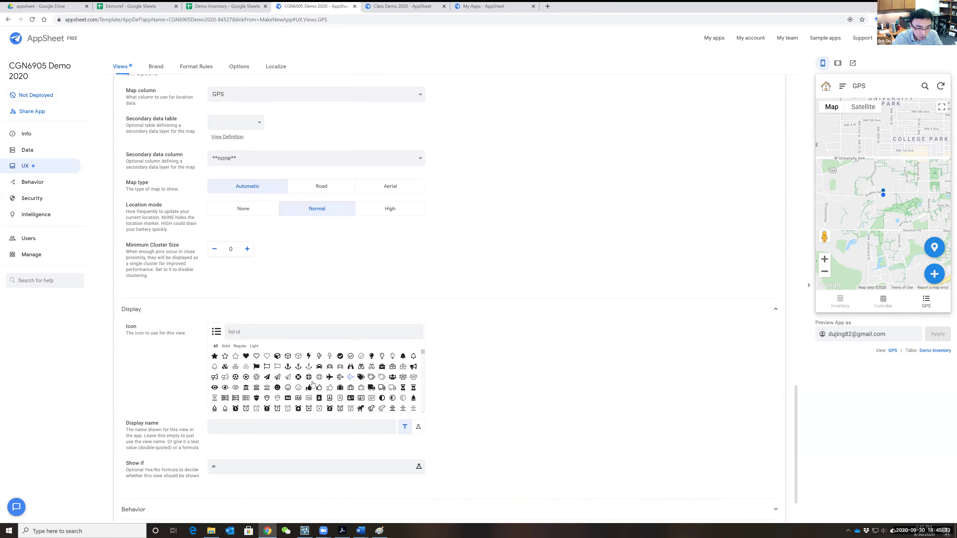
pyautogui.click(278, 381)
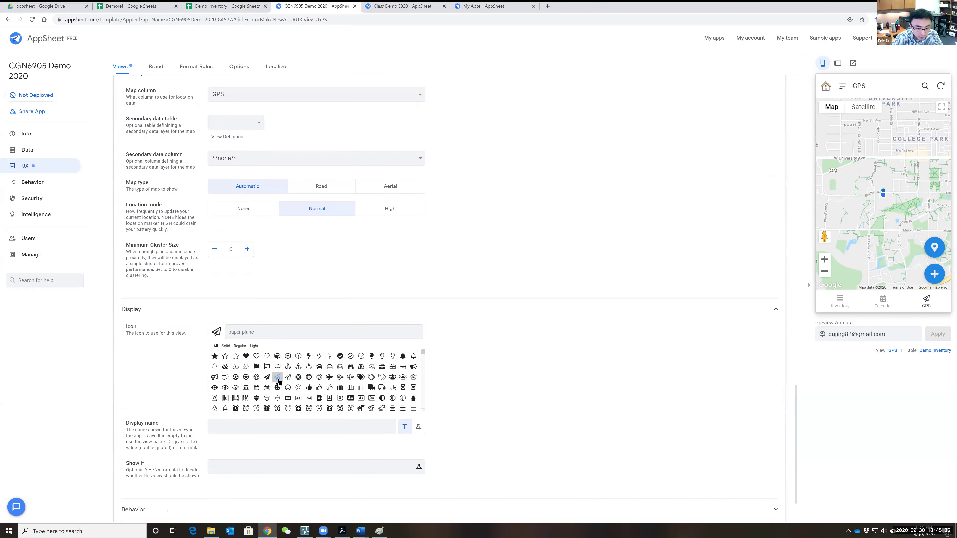
pyautogui.click(931, 46)
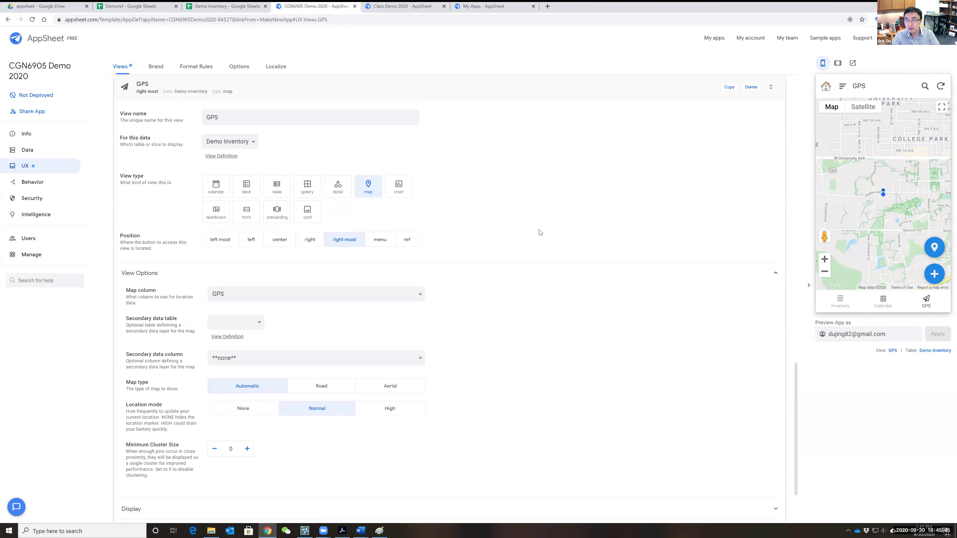
# - Review the Not Deployed readiness checks, then open Share App to add a user e-mail
pyautogui.click(35, 97)
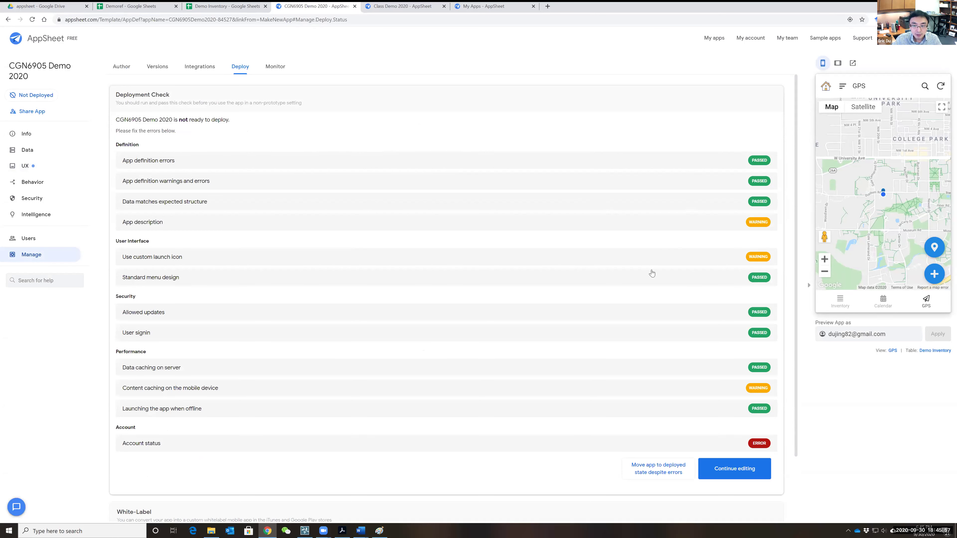
pyautogui.scroll(-1, 652, 273)
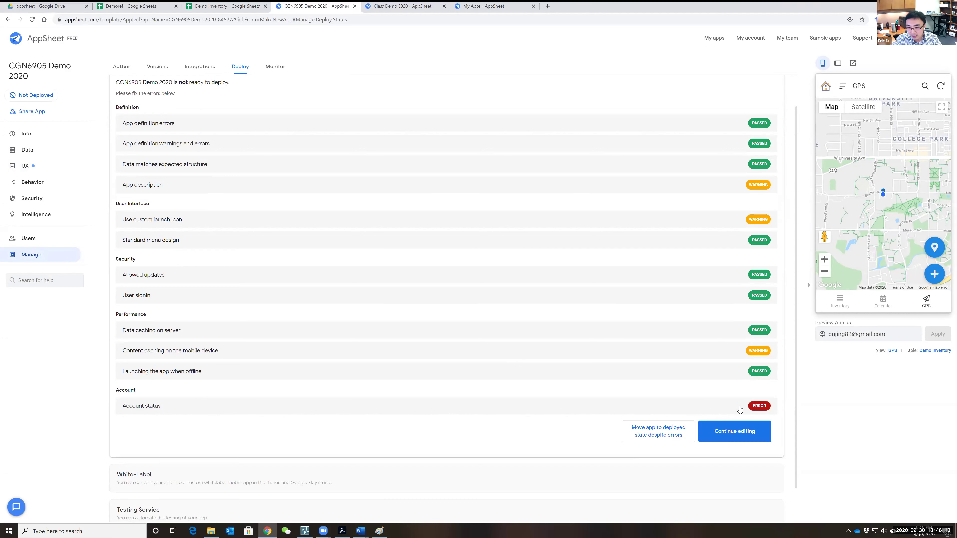
pyautogui.scroll(-1, 551, 385)
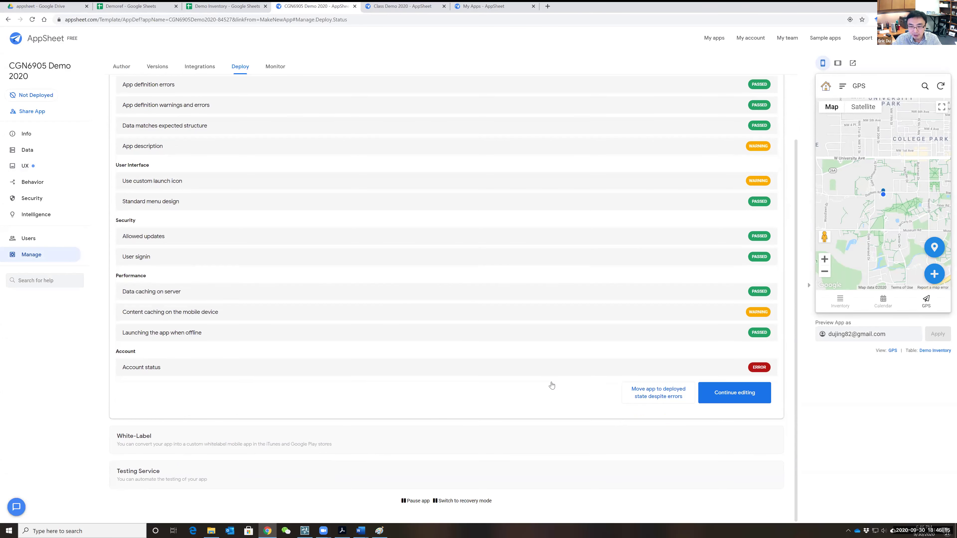
pyautogui.scroll(2, 551, 385)
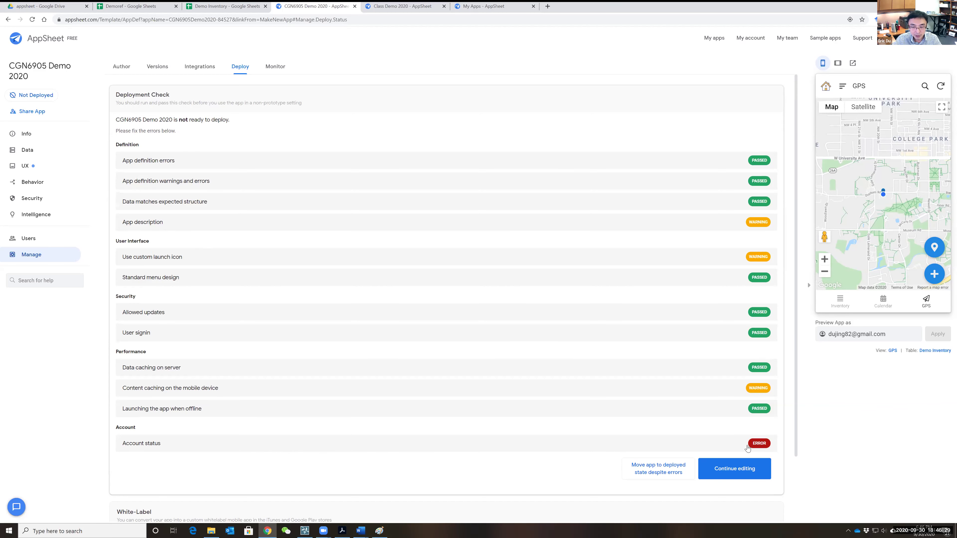
pyautogui.click(30, 114)
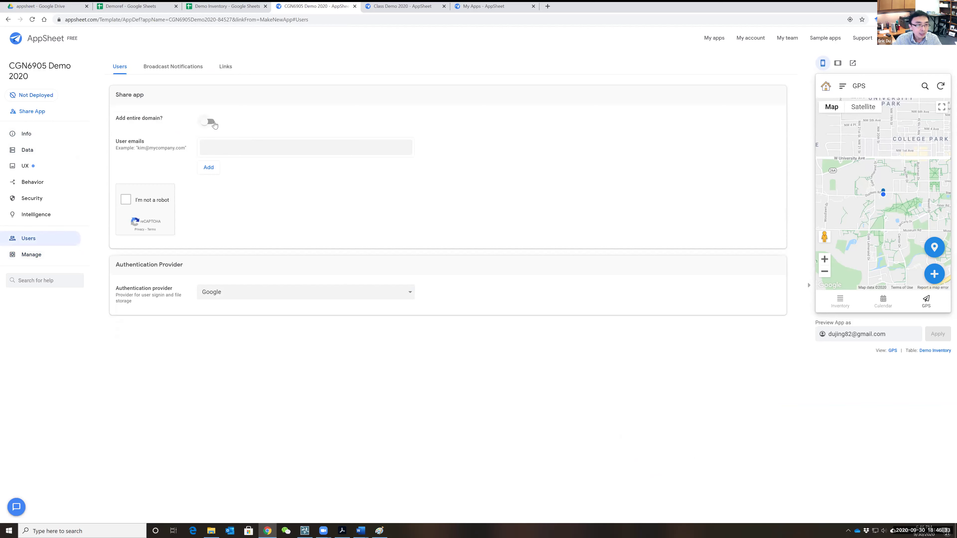
pyautogui.click(227, 146)
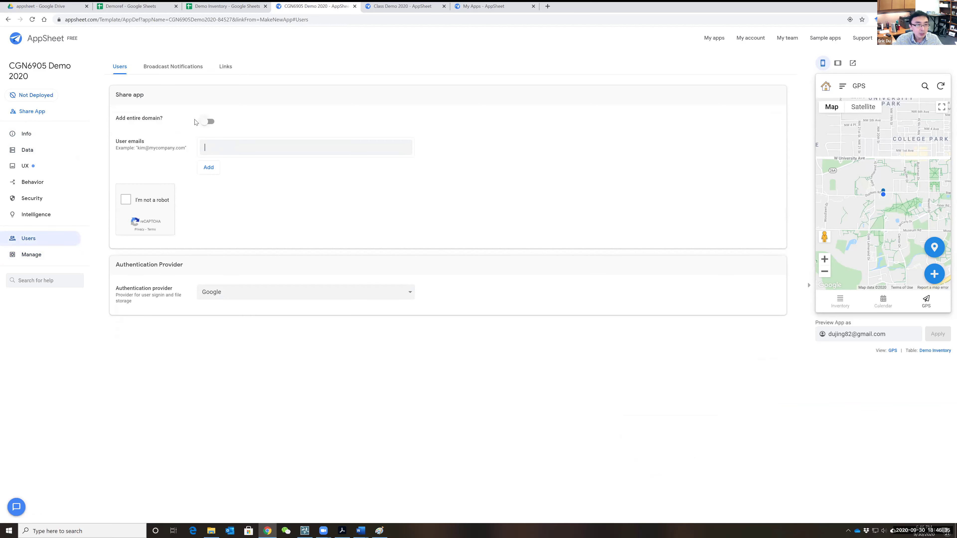